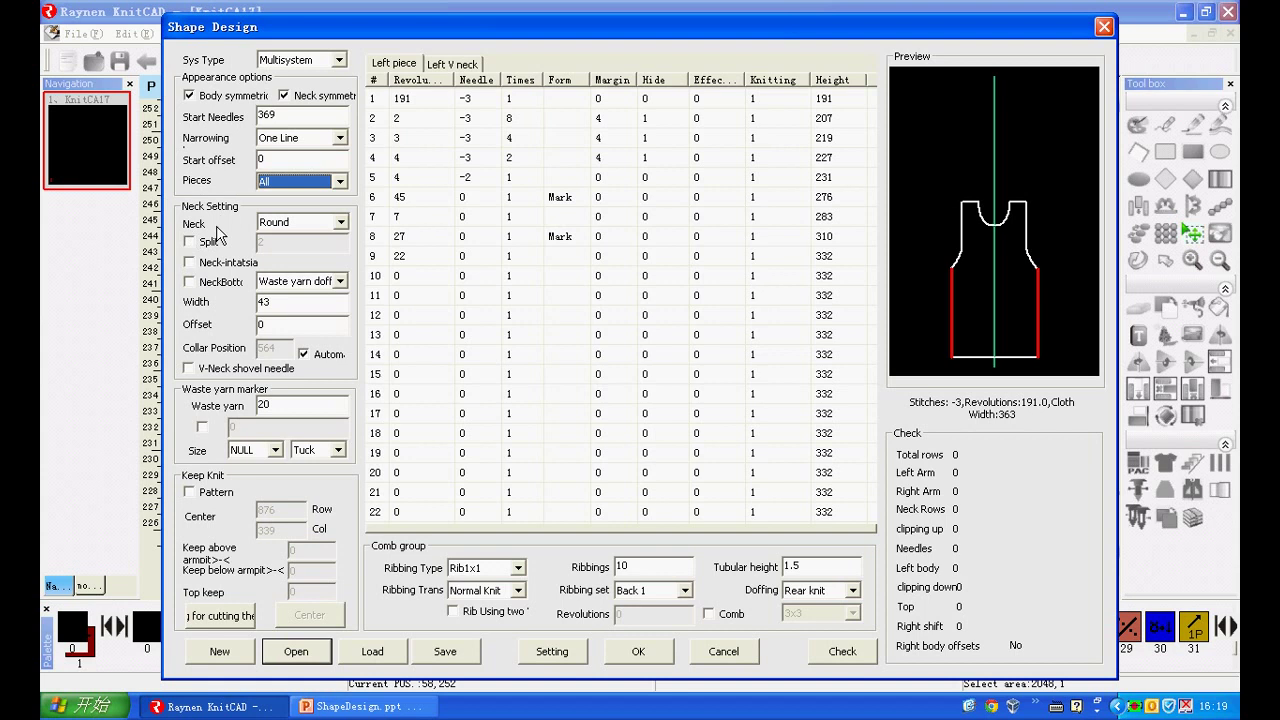
# Set the garment's neck type to Round in Shape Design and generate the pattern
pyautogui.click(341, 222)
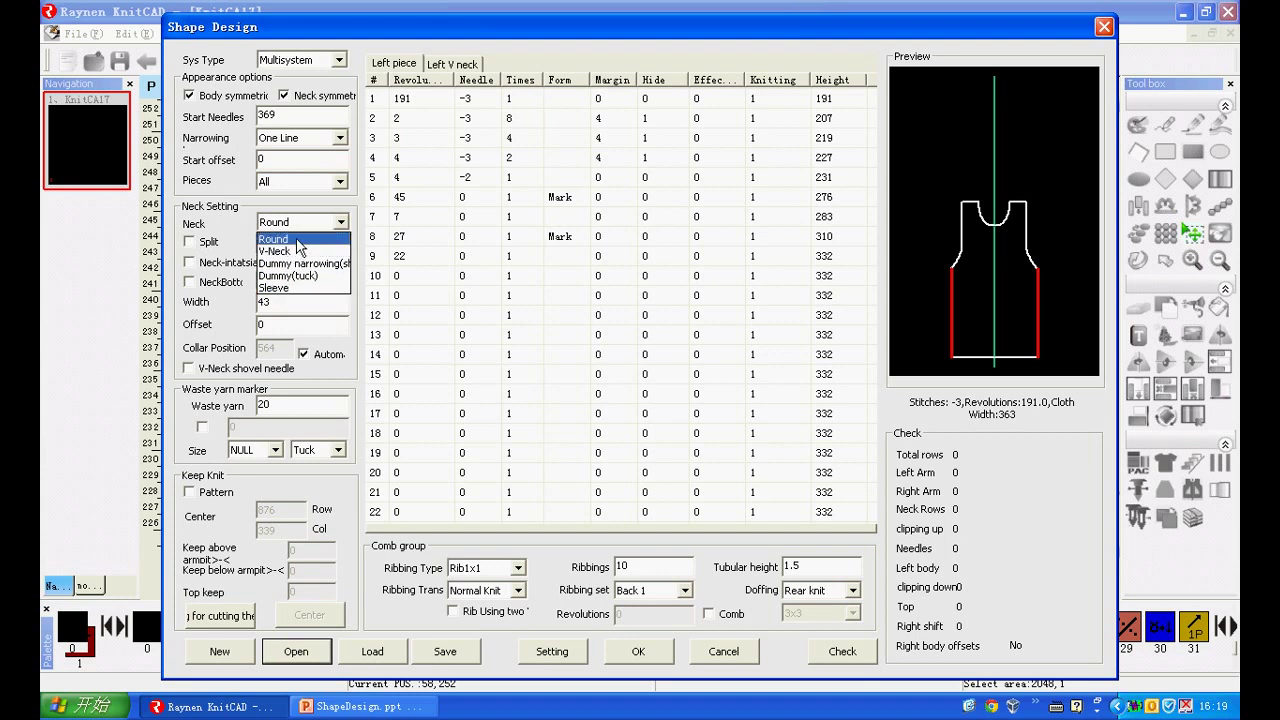
pyautogui.click(296, 241)
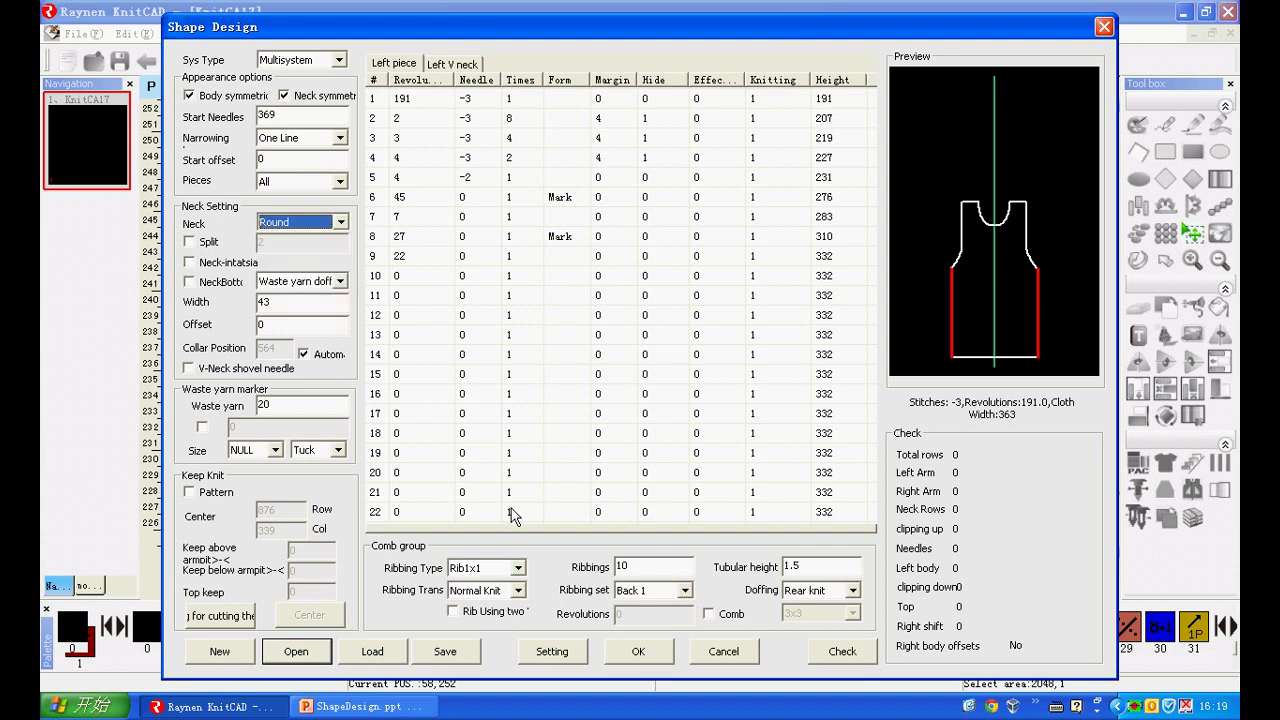
pyautogui.click(632, 647)
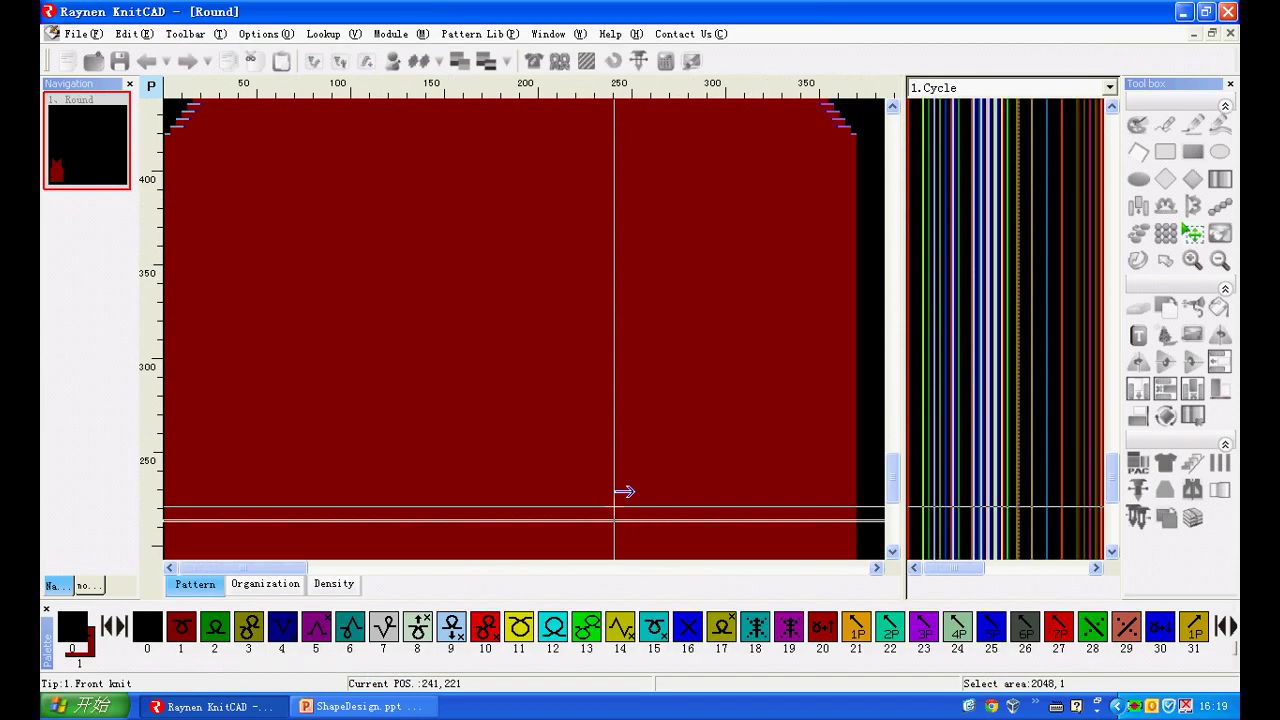
pyautogui.scroll(5, 877, 460)
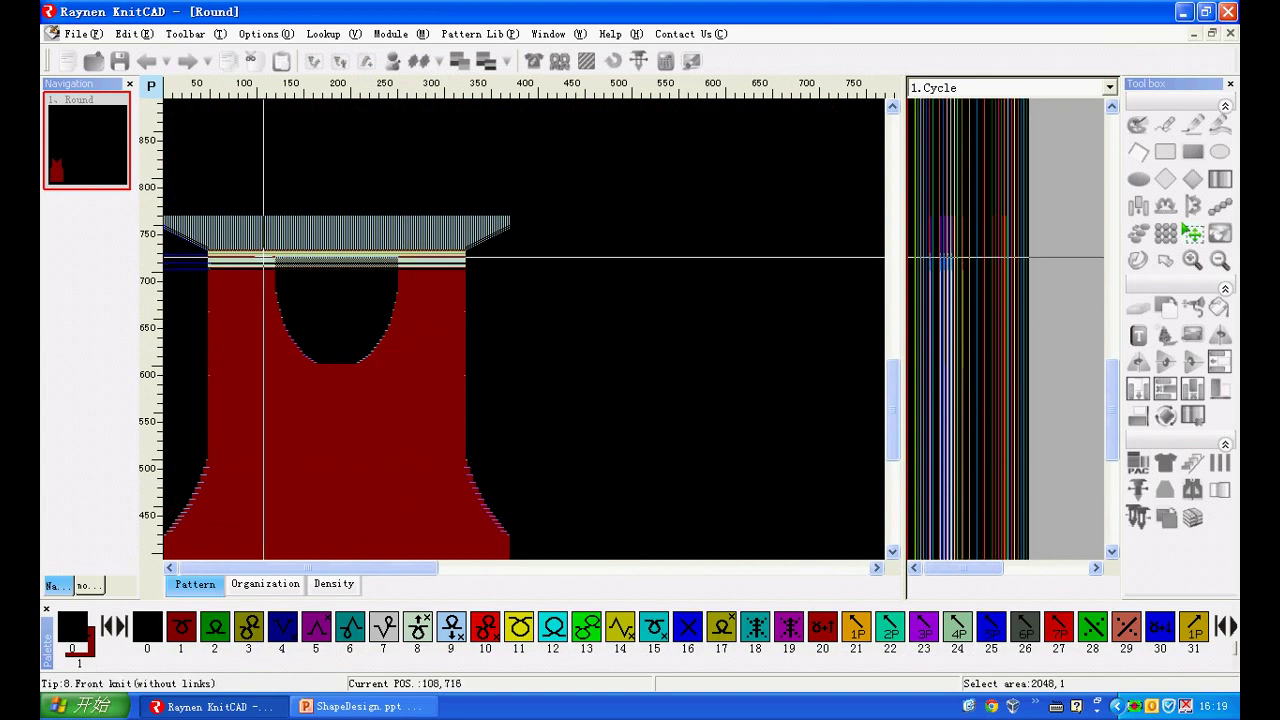
# Regenerate the garment pattern with the neck type set to Dummy narrowing and inspect the stitches at the neckline
pyautogui.click(537, 63)
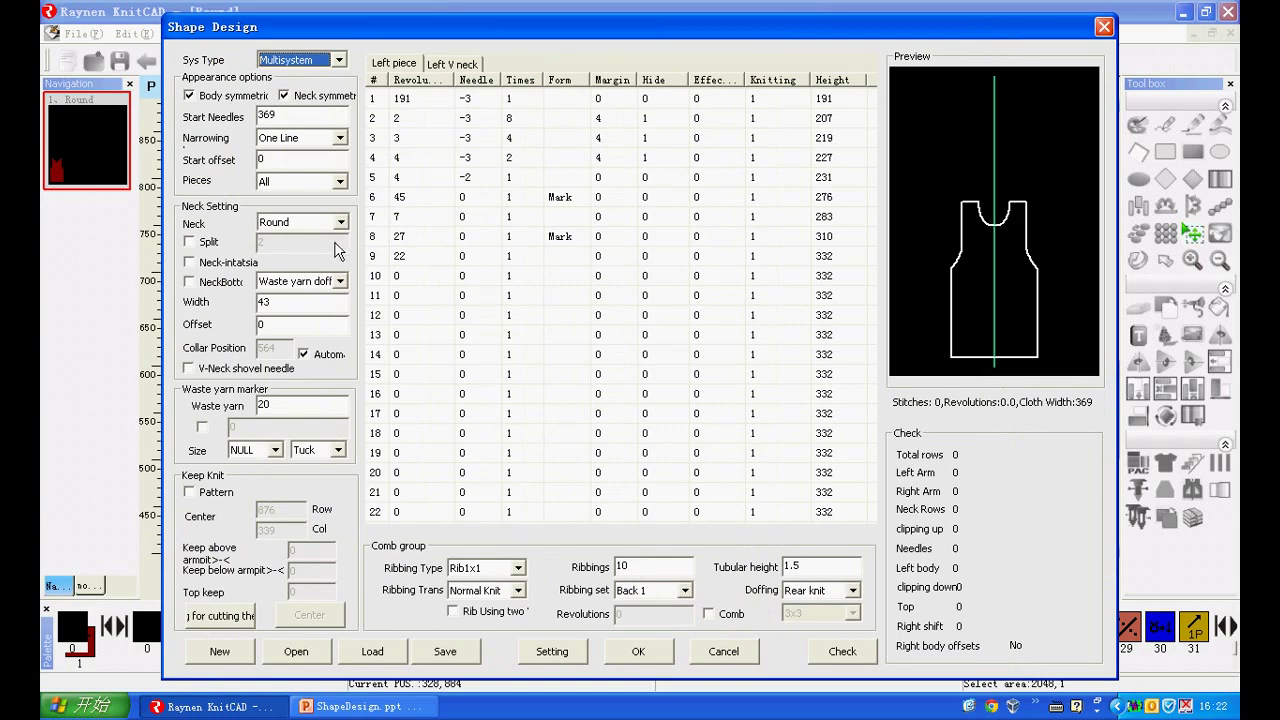
pyautogui.click(340, 222)
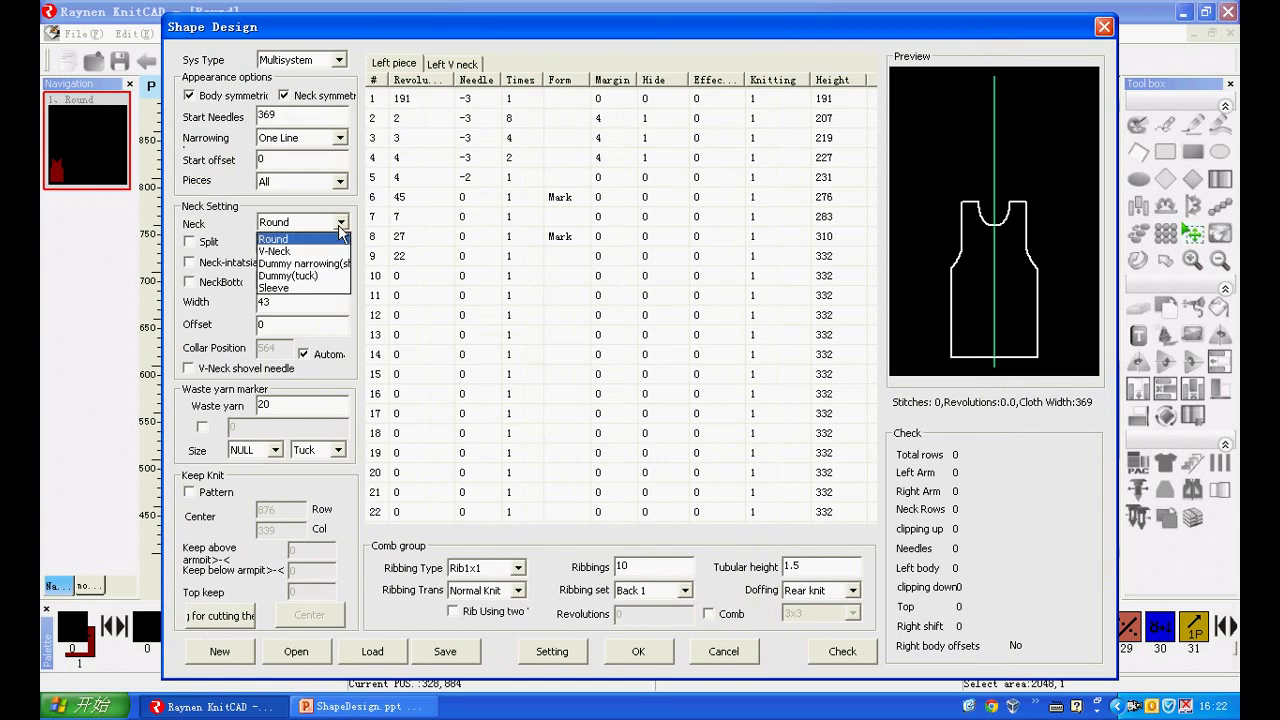
pyautogui.click(323, 276)
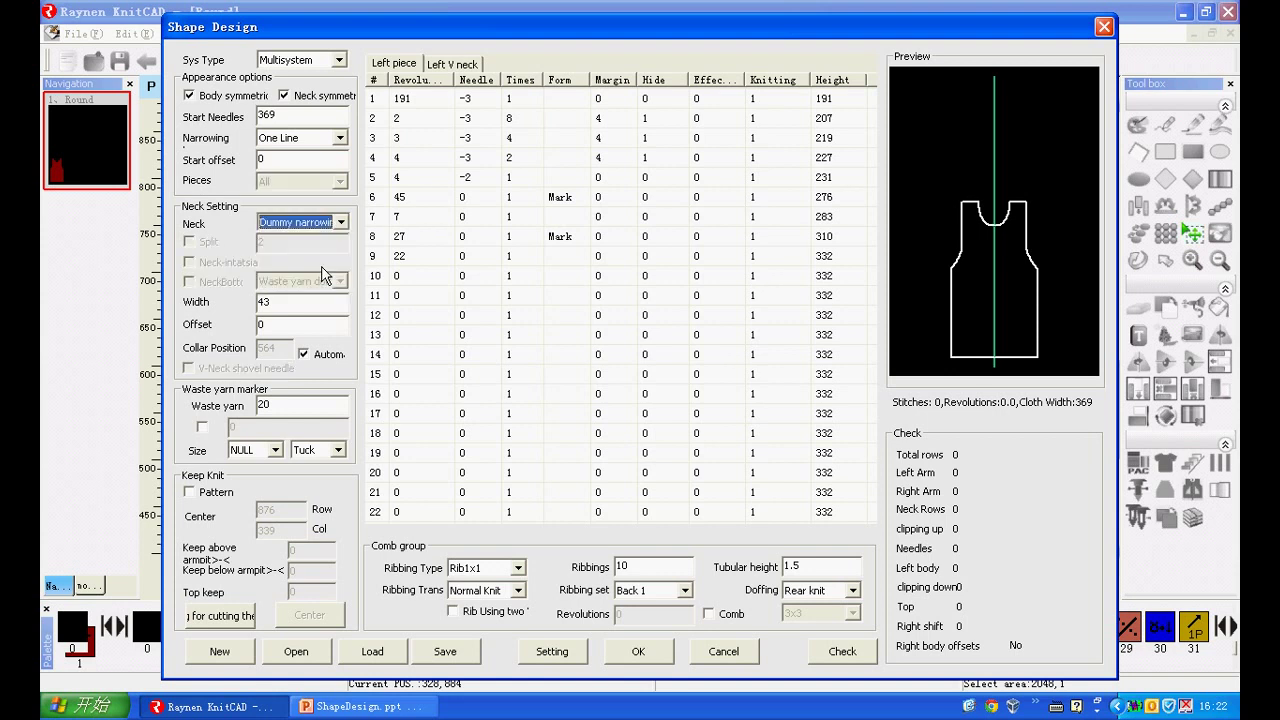
pyautogui.click(638, 651)
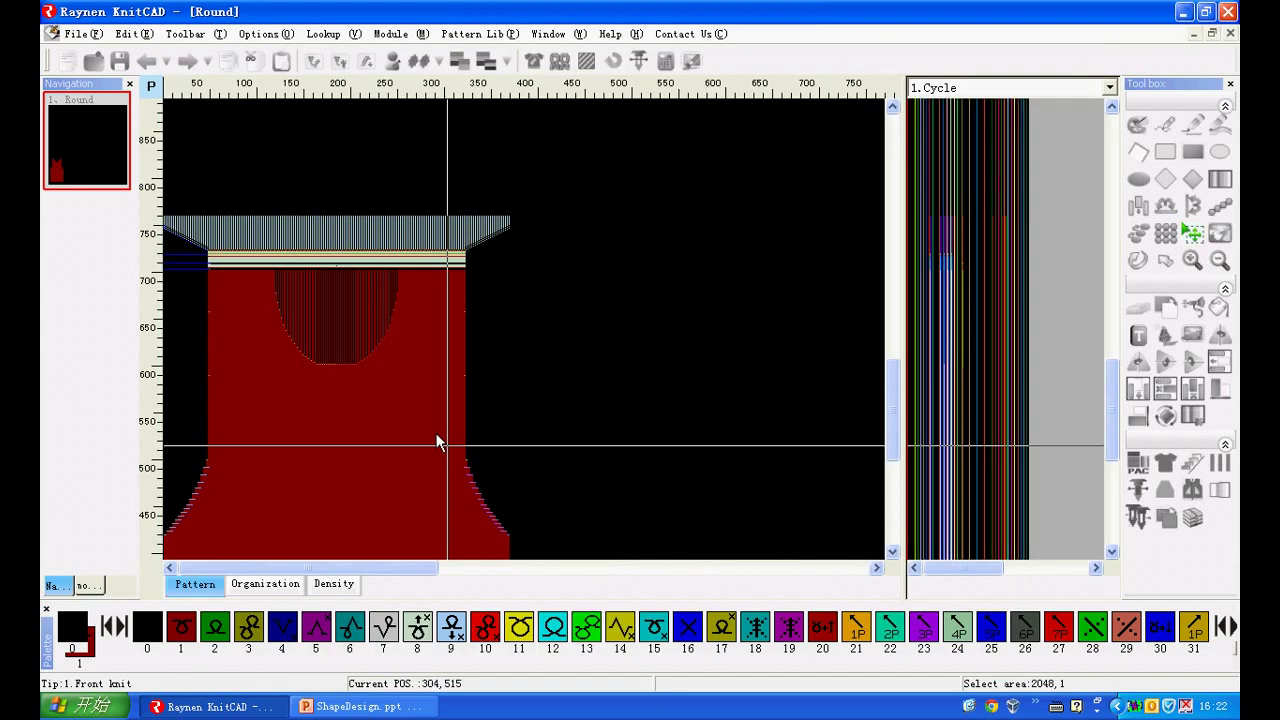
pyautogui.scroll(5, 436, 433)
pyautogui.scroll(2, 371, 409)
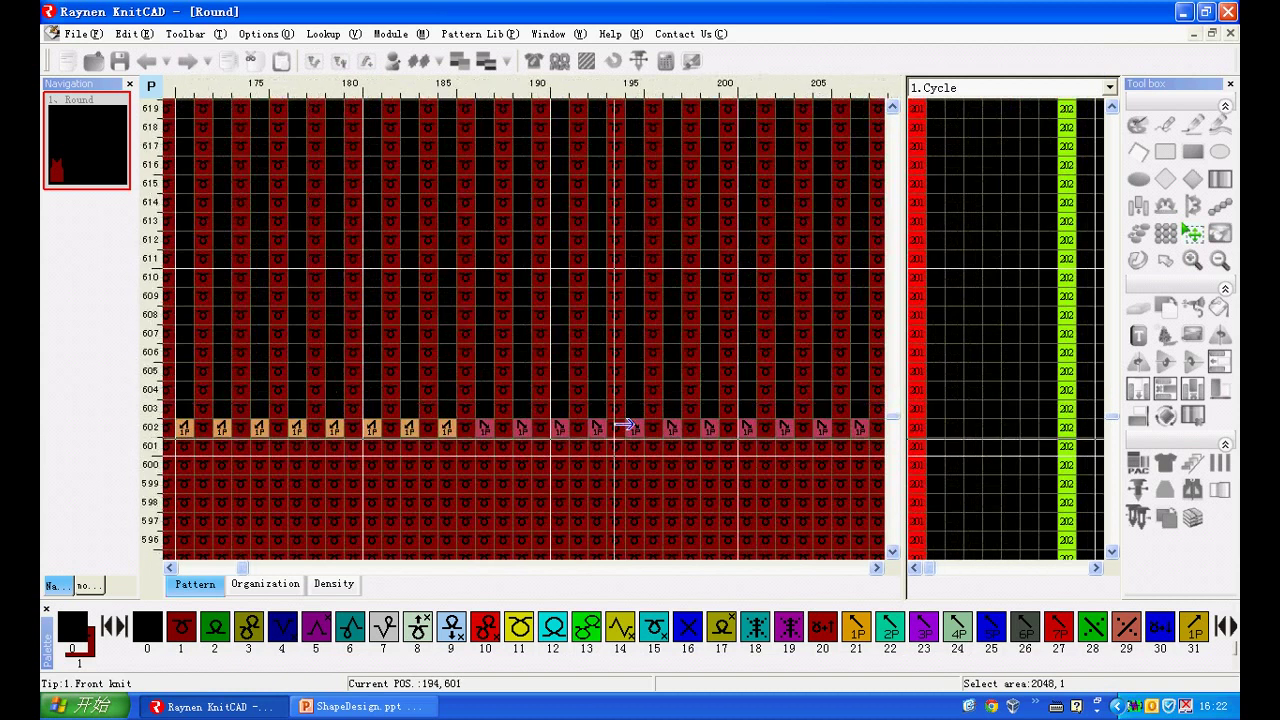
pyautogui.scroll(2, 524, 418)
pyautogui.scroll(-5, 500, 466)
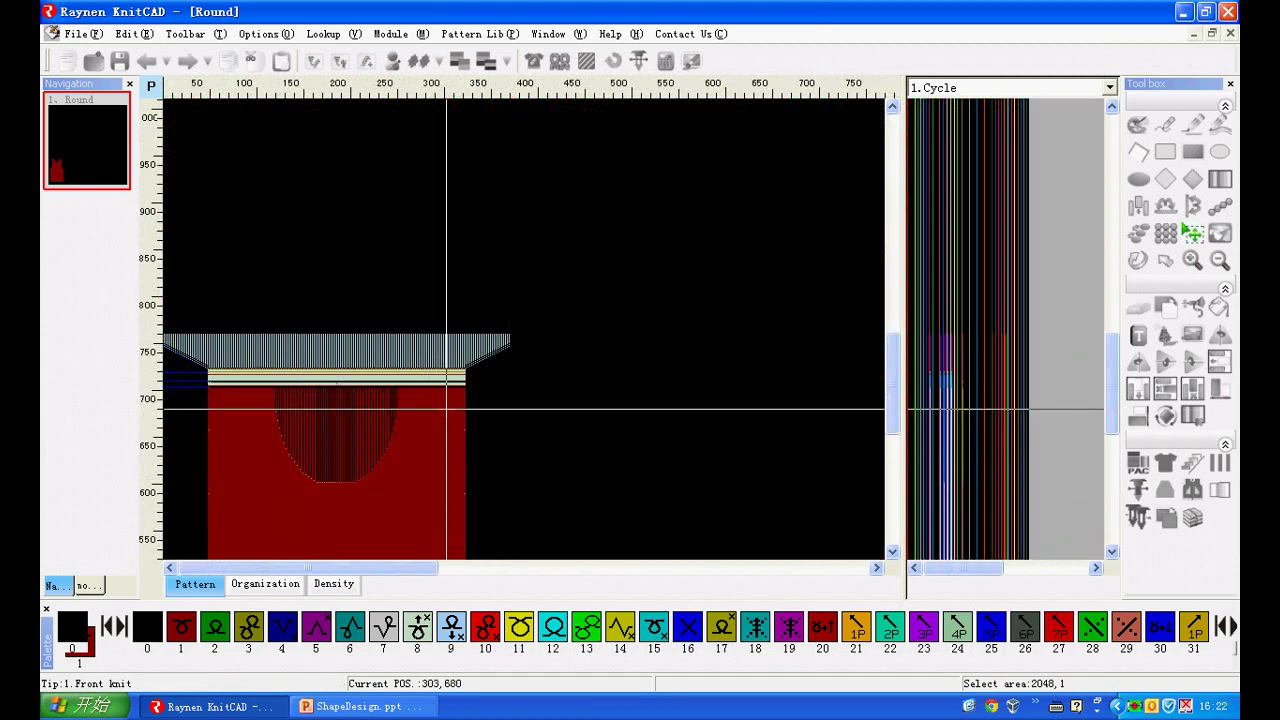
# Switch the neck type to Dummy(tuck), regenerate the pattern and inspect the tuck stitches outlining the neck
pyautogui.click(533, 62)
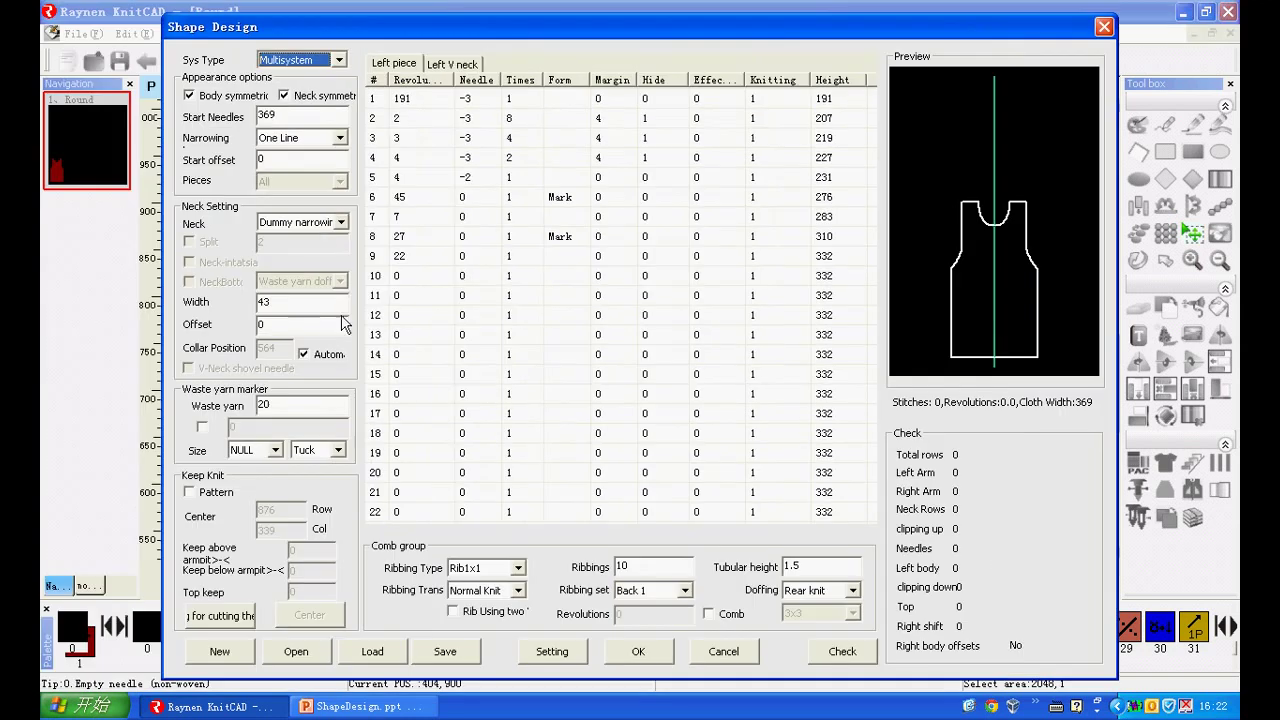
pyautogui.click(326, 222)
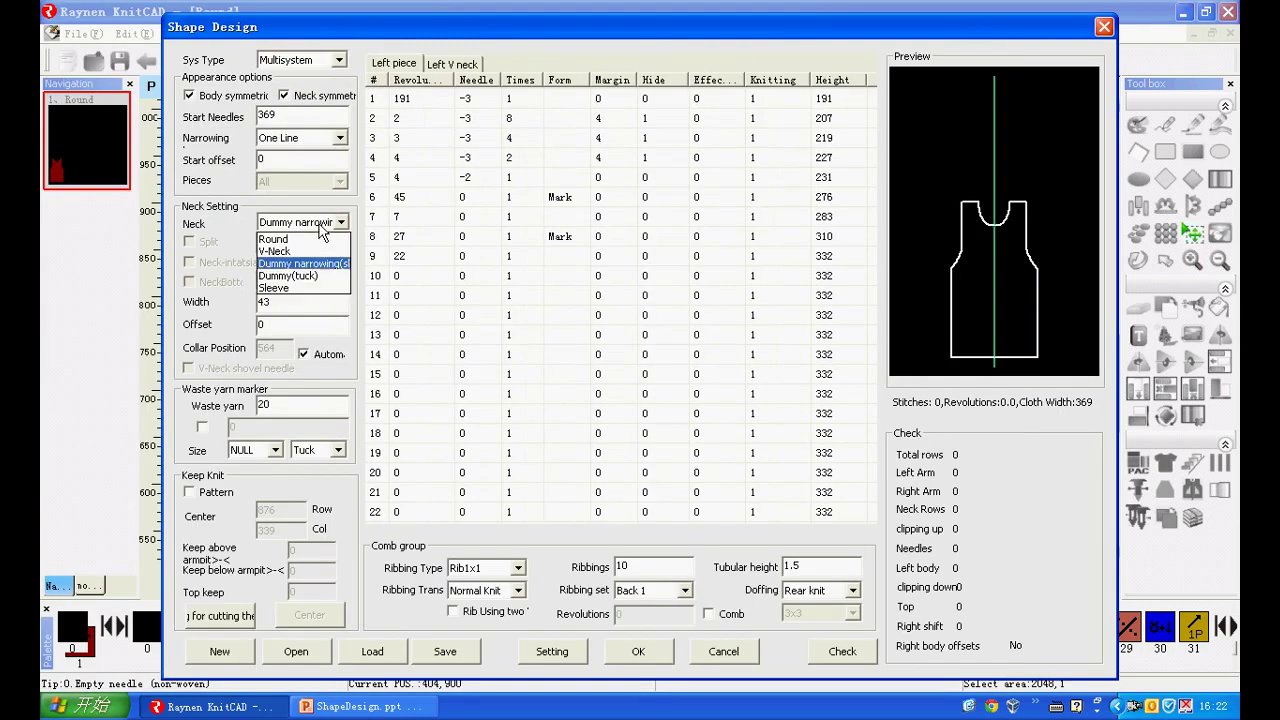
pyautogui.click(300, 276)
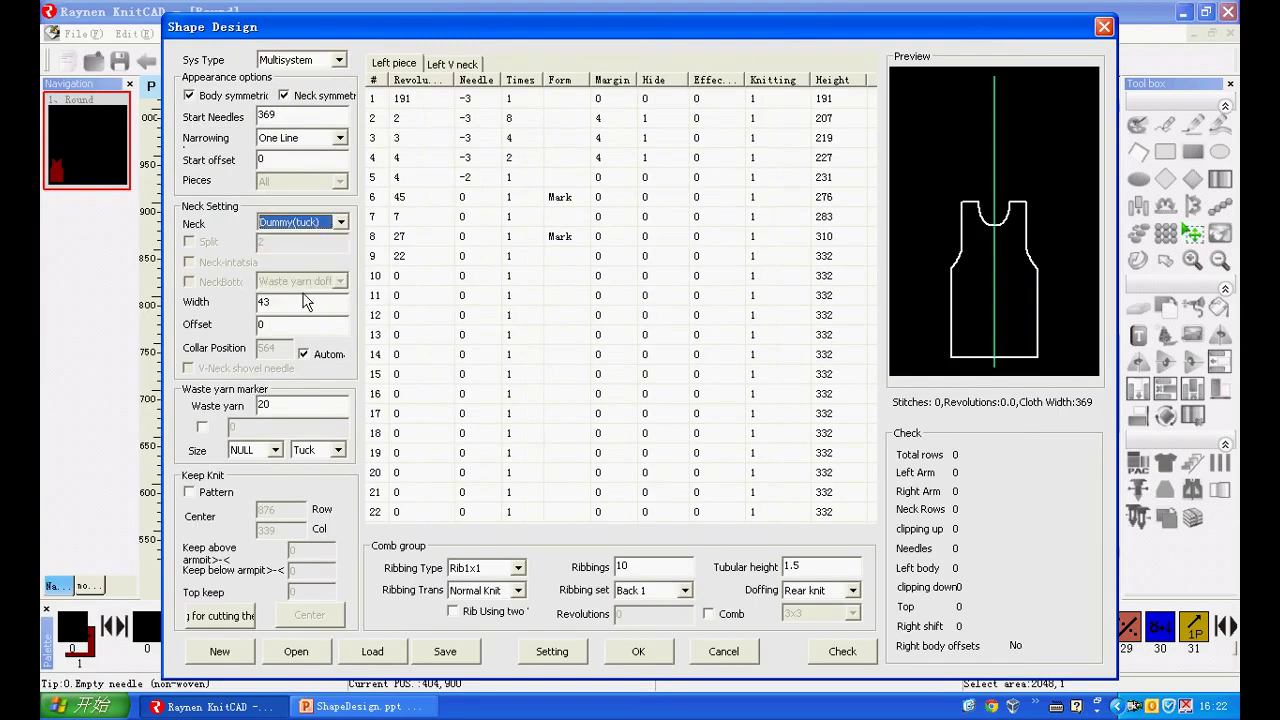
pyautogui.click(645, 651)
pyautogui.scroll(5, 315, 495)
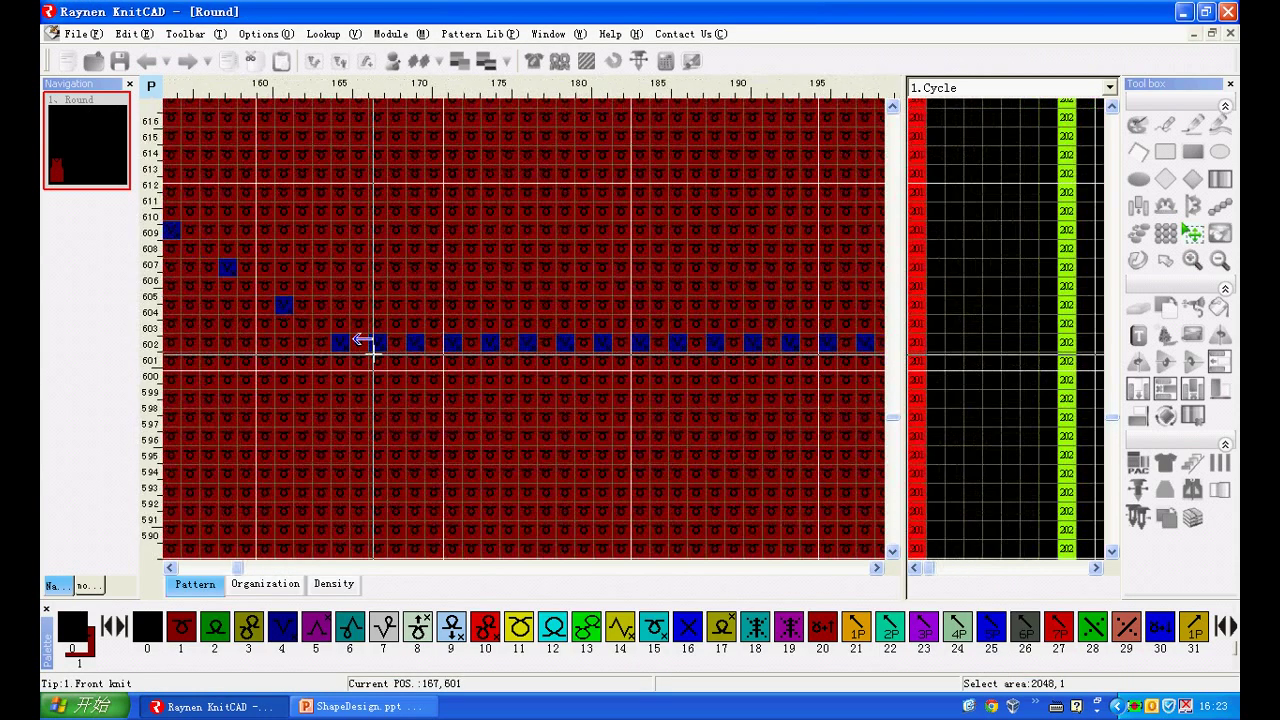
pyautogui.scroll(-6, 470, 432)
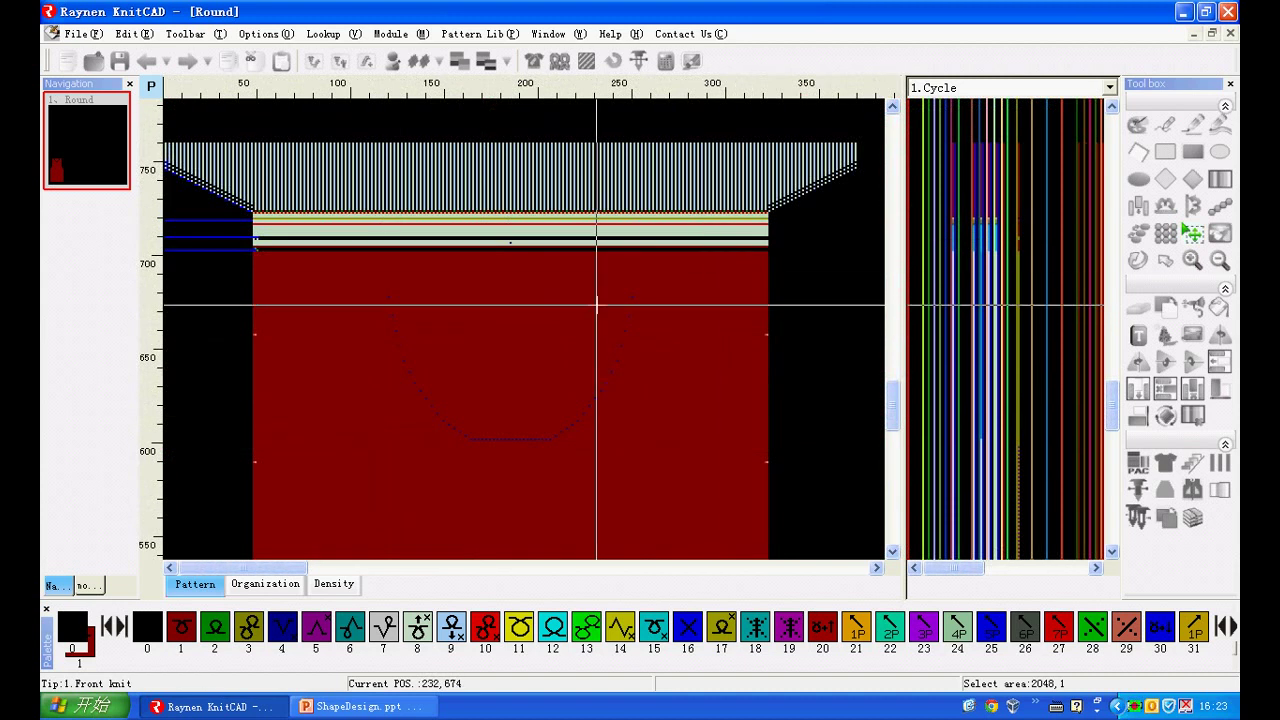
# Set the neck type back to Round with Split enabled at 2, regenerate the pattern and inspect the split neck
pyautogui.click(557, 62)
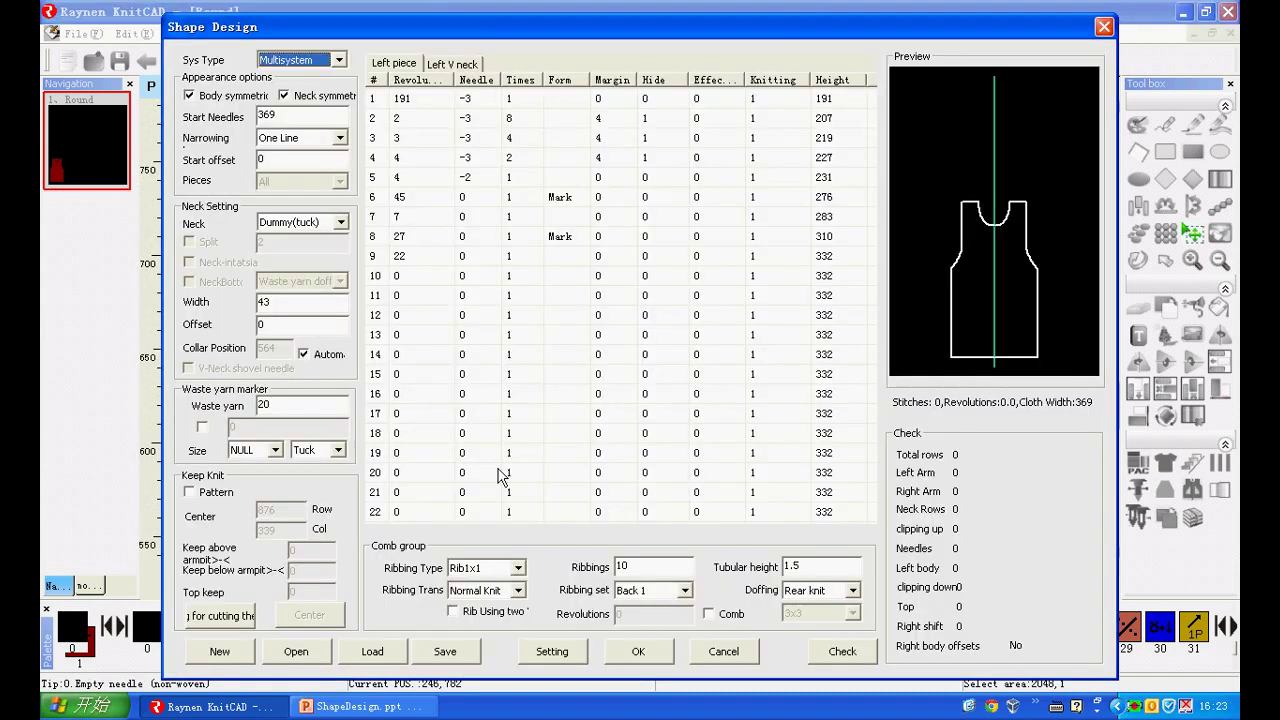
pyautogui.click(340, 222)
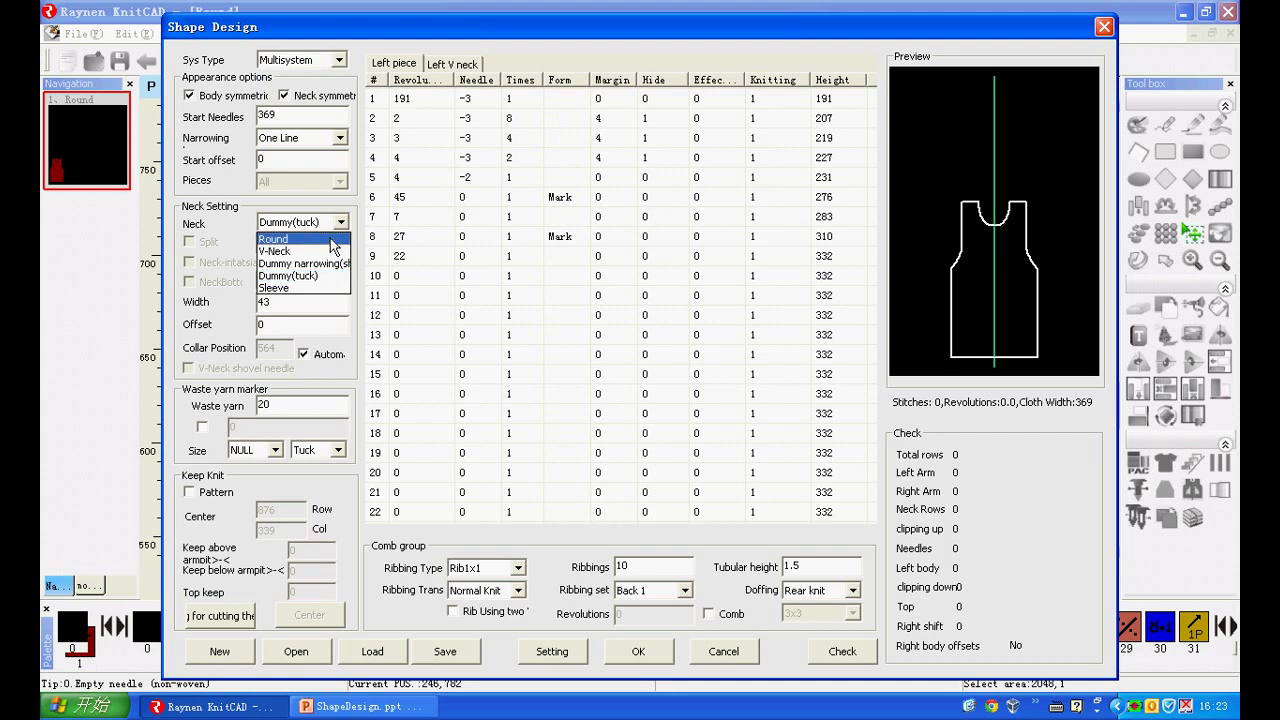
pyautogui.click(300, 239)
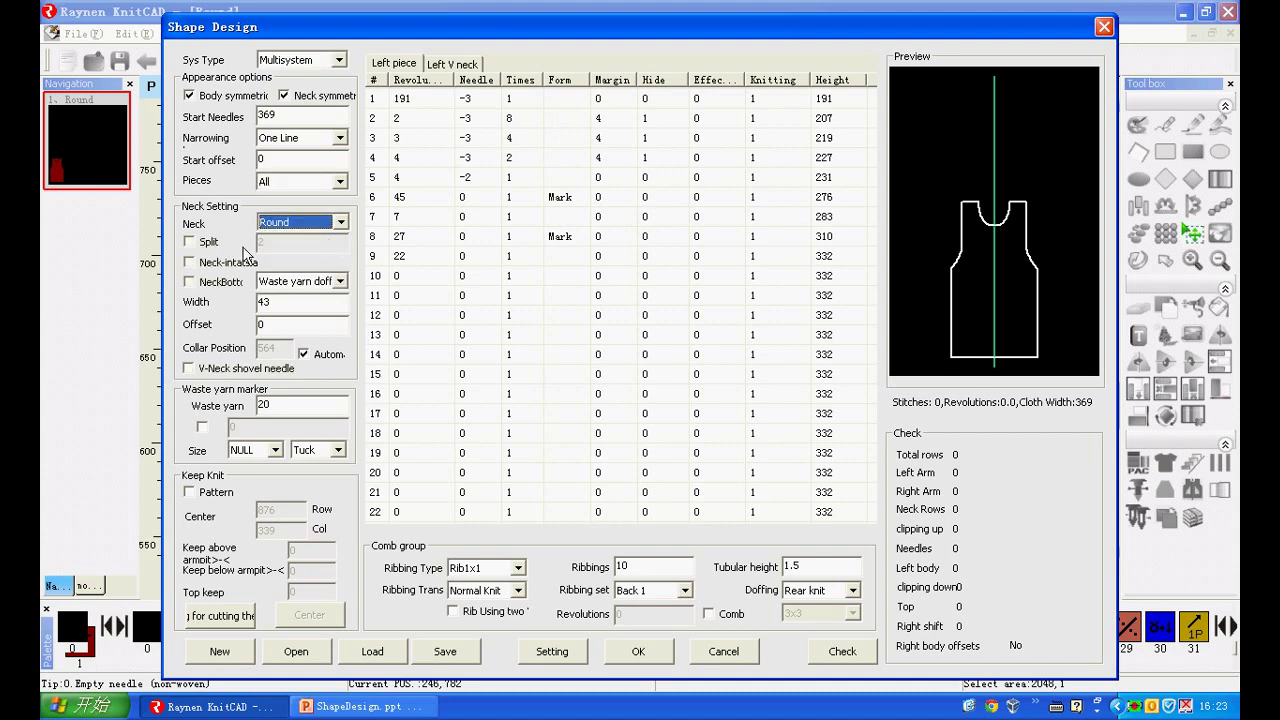
pyautogui.click(190, 243)
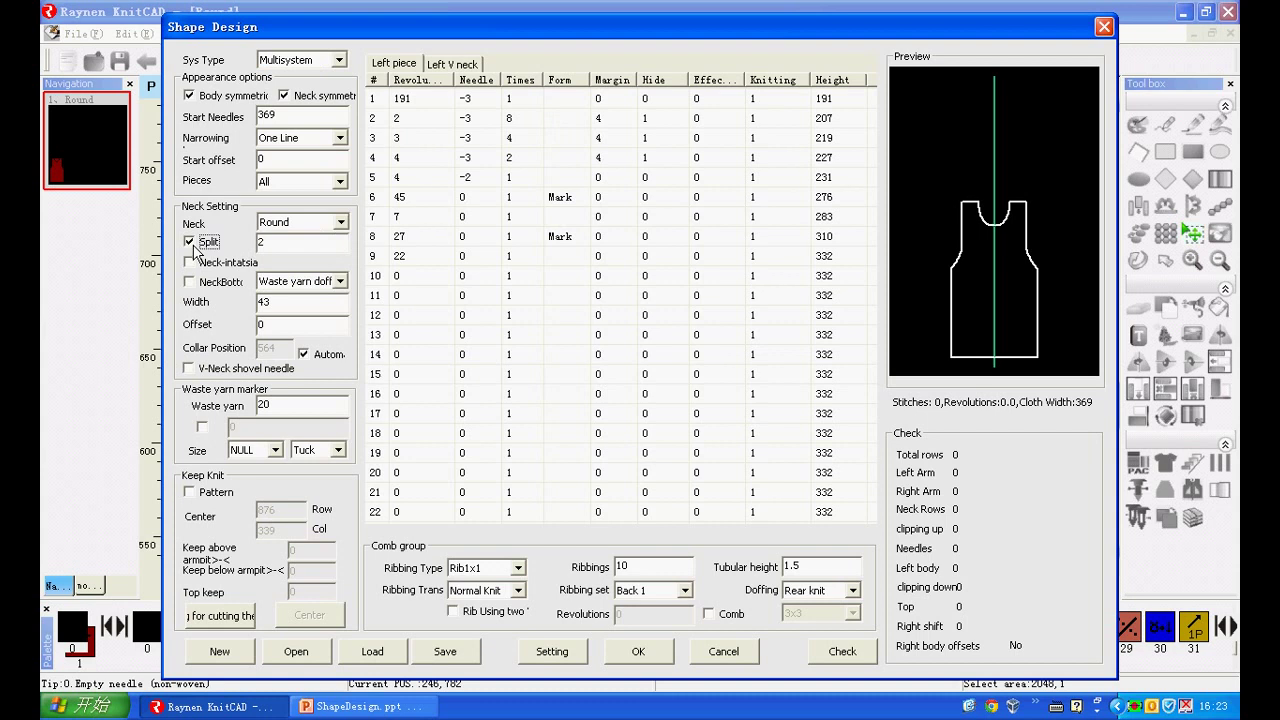
pyautogui.click(194, 264)
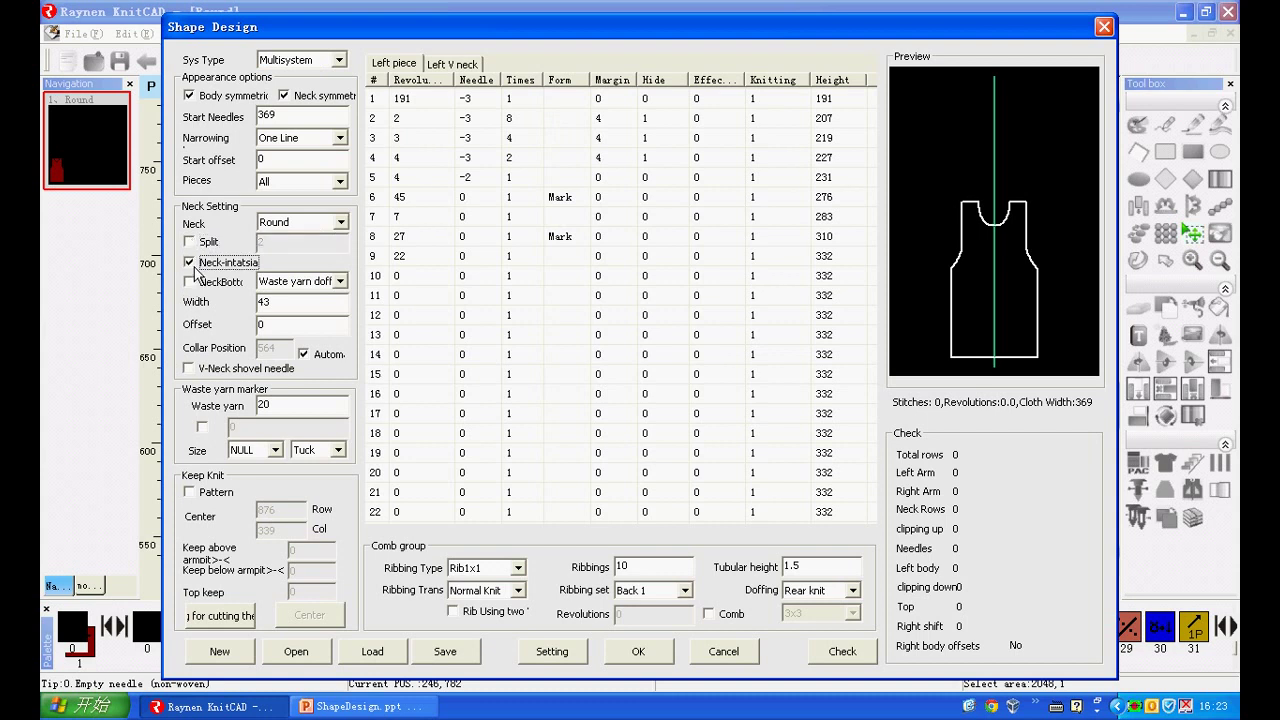
pyautogui.click(190, 243)
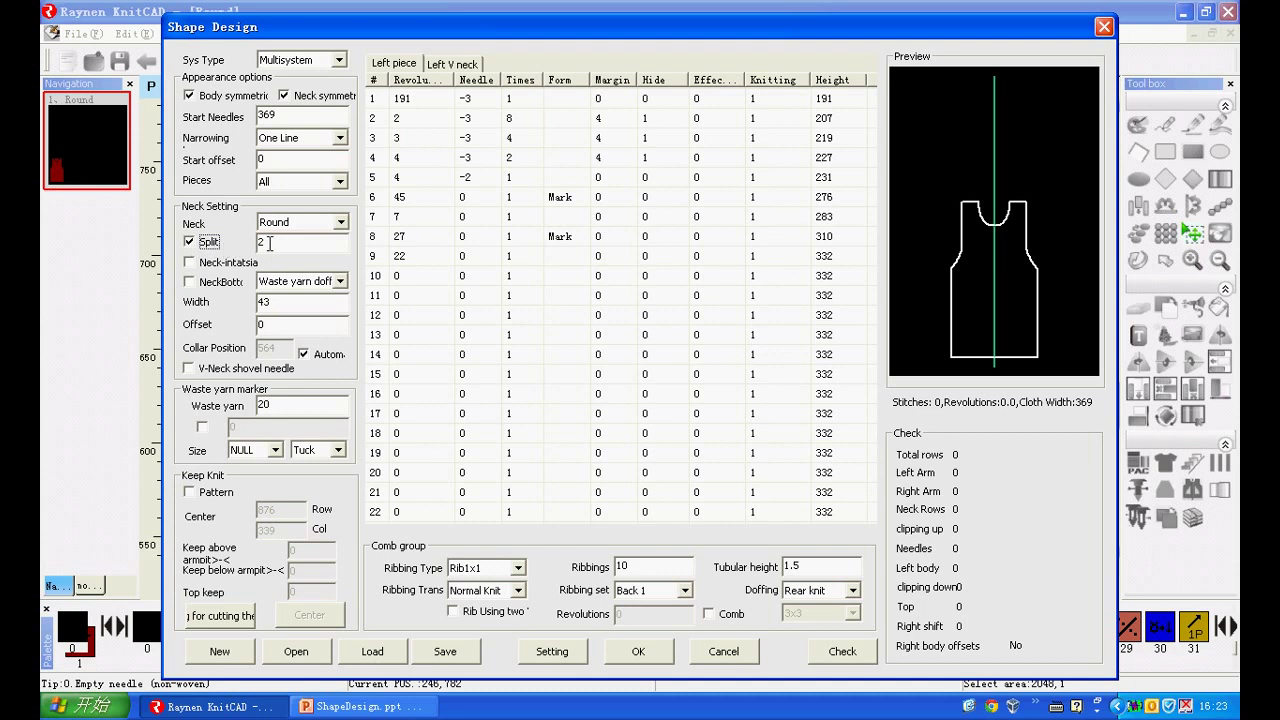
pyautogui.moveTo(269, 243); pyautogui.dragTo(255, 245)
pyautogui.click(652, 651)
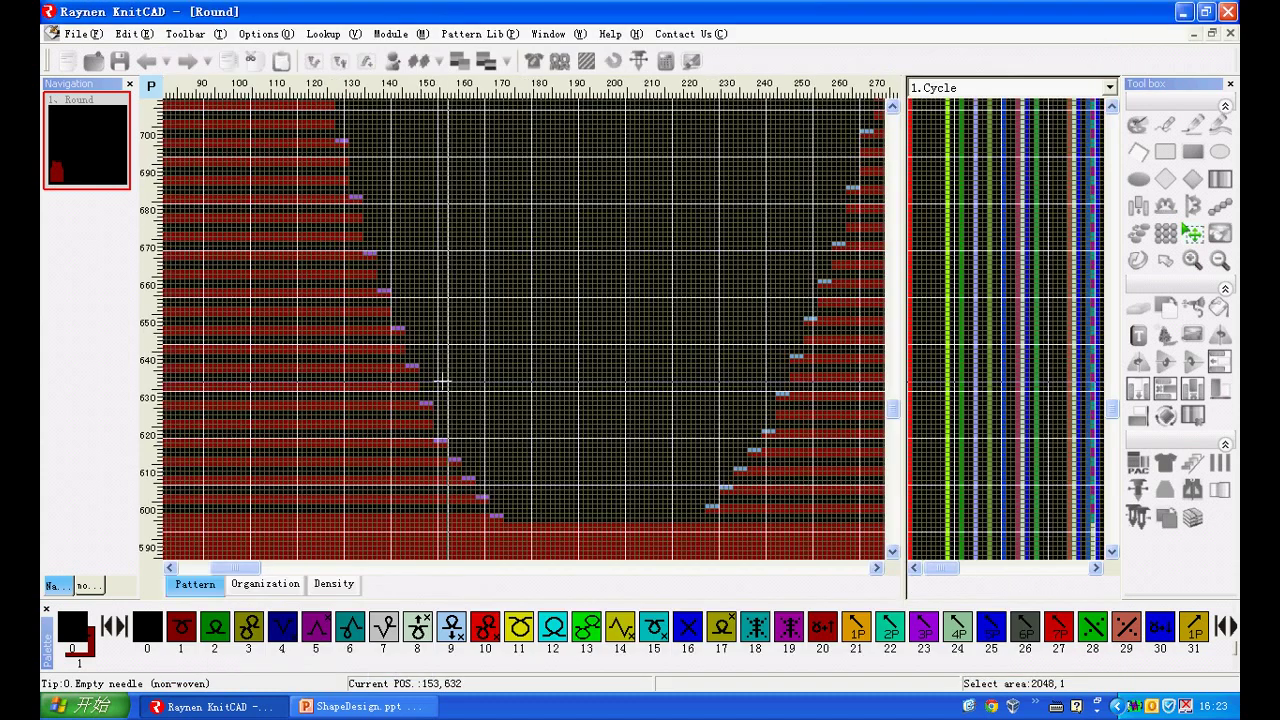
pyautogui.scroll(-2, 346, 408)
pyautogui.scroll(2, 214, 513)
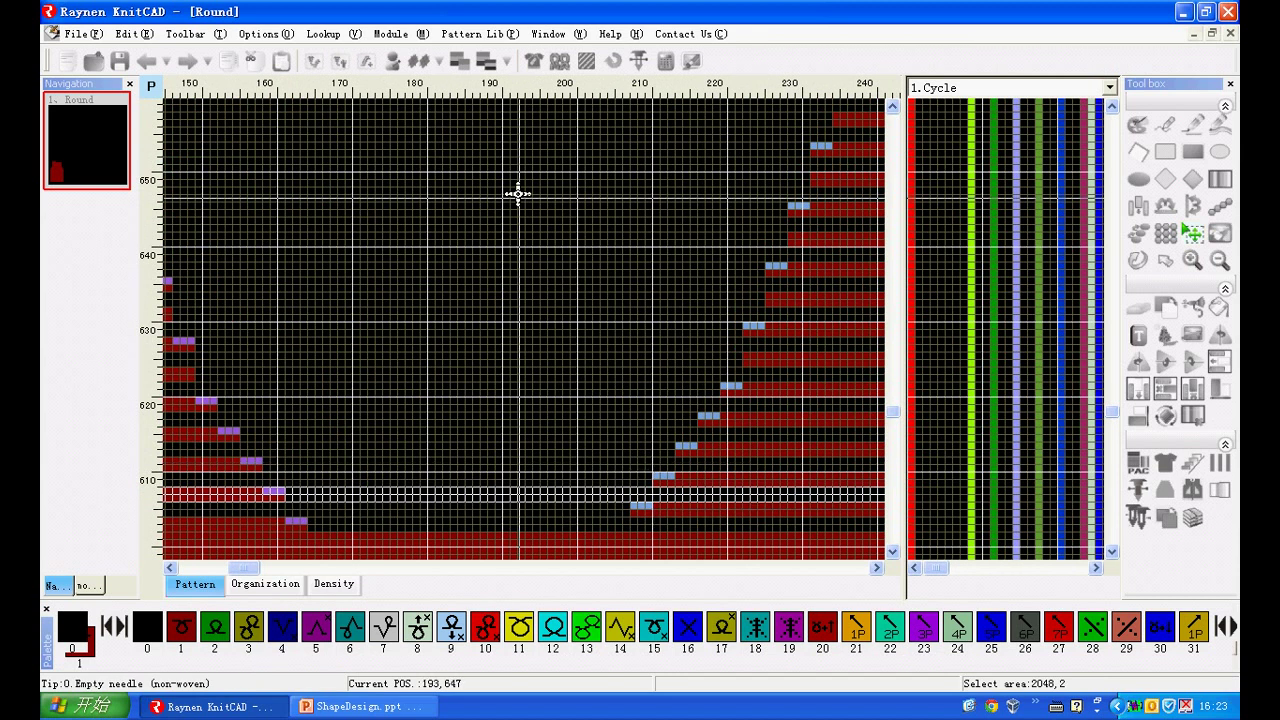
# Enable Neck-intatsia instead of Split for the round neck and regenerate the pattern
pyautogui.click(531, 60)
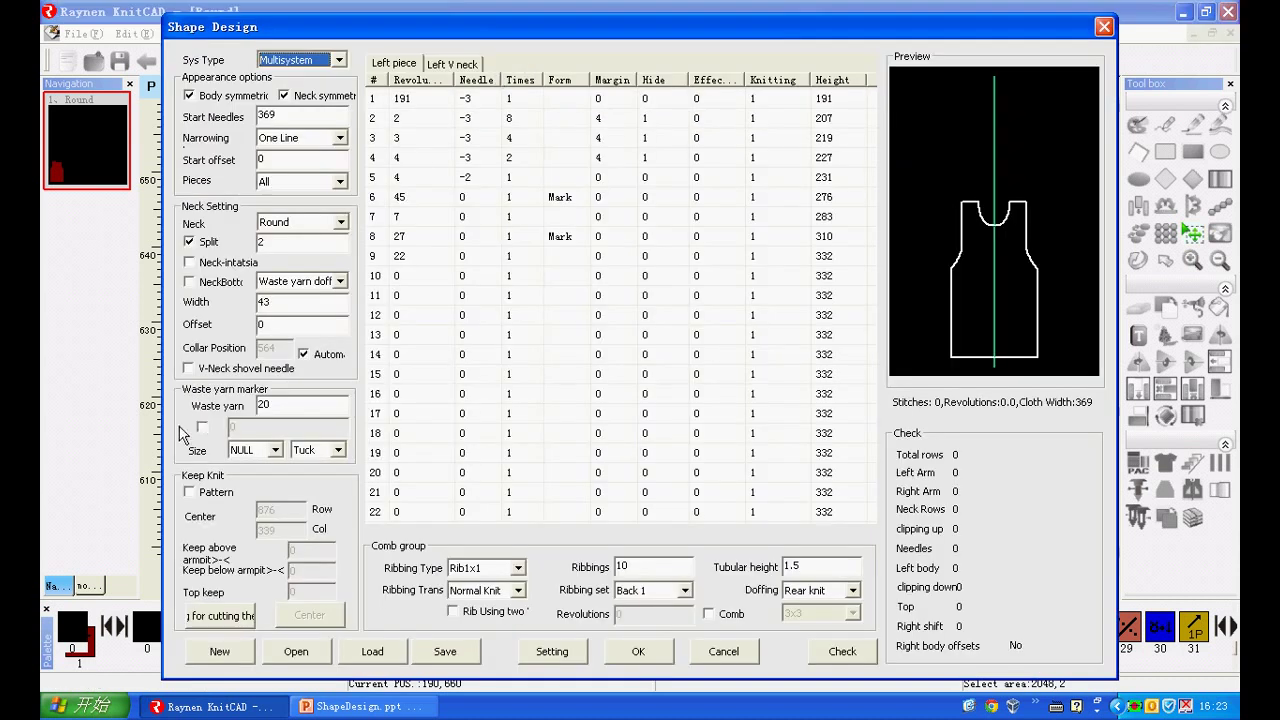
pyautogui.click(195, 264)
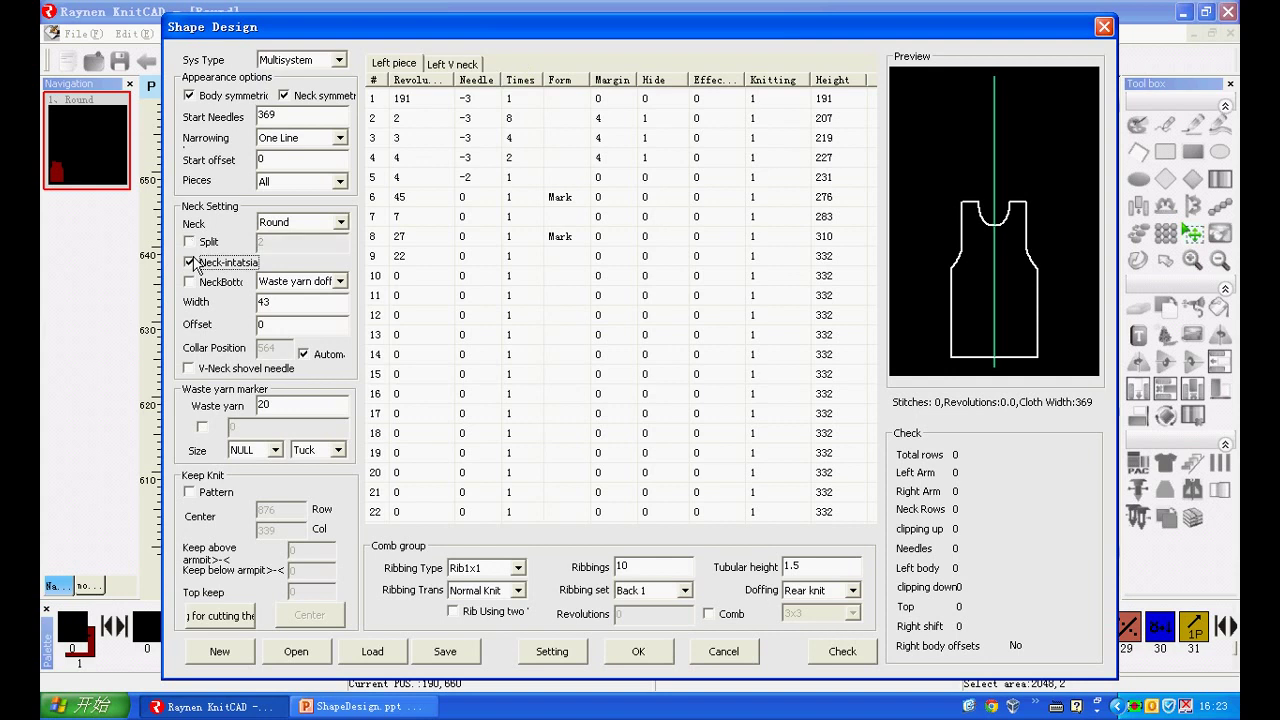
pyautogui.click(632, 651)
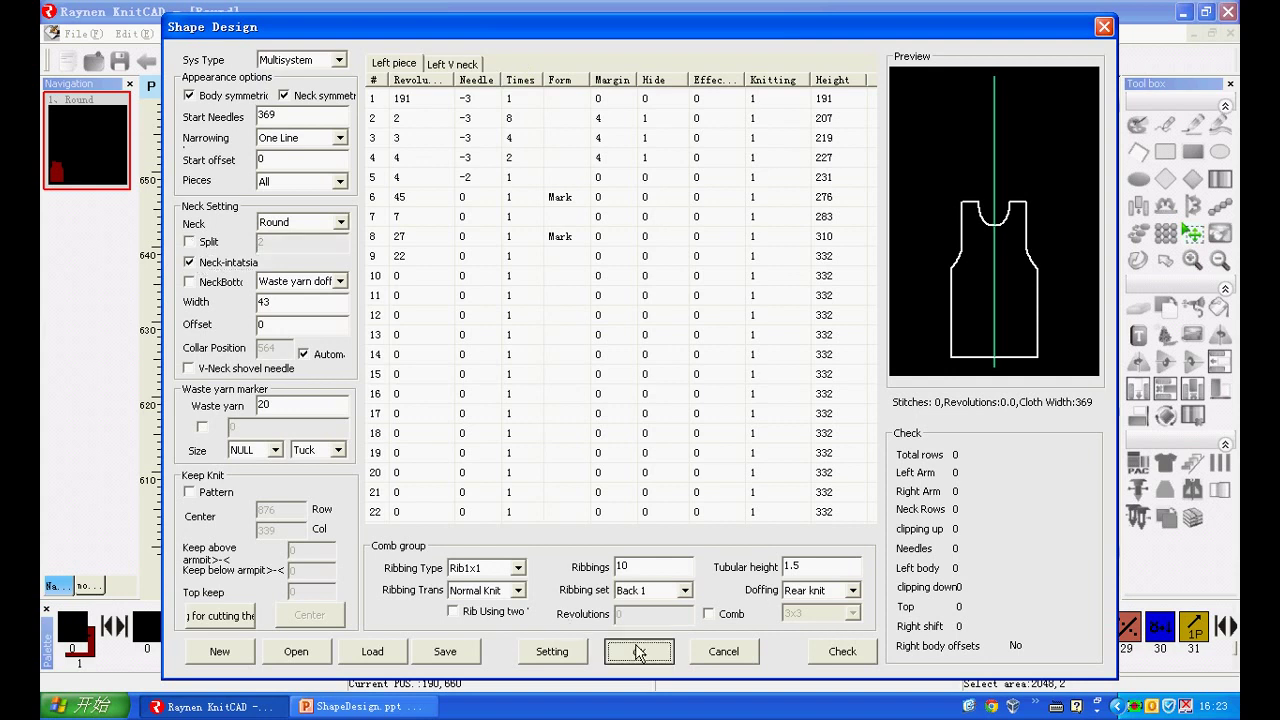
pyautogui.scroll(-5, 467, 376)
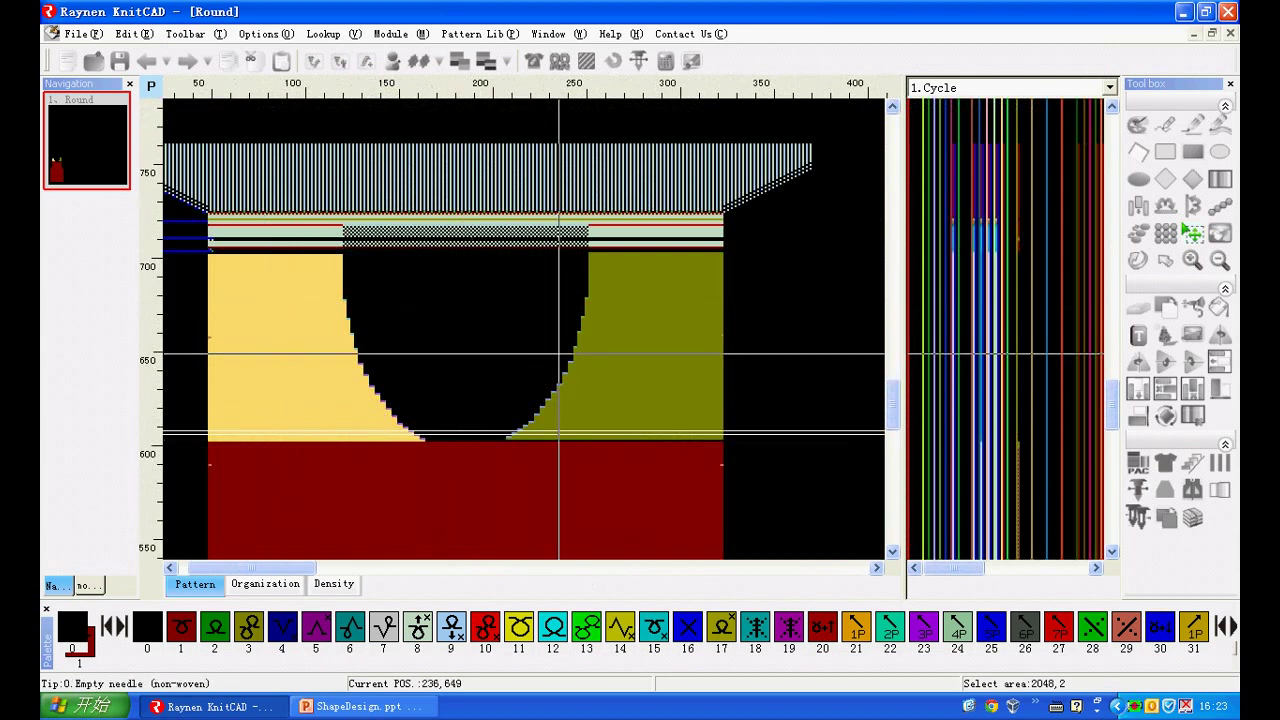
# Enable the neck bottom option with Waste yarn doffing, regenerate the pattern and inspect the rows at the neck bottom
pyautogui.click(535, 62)
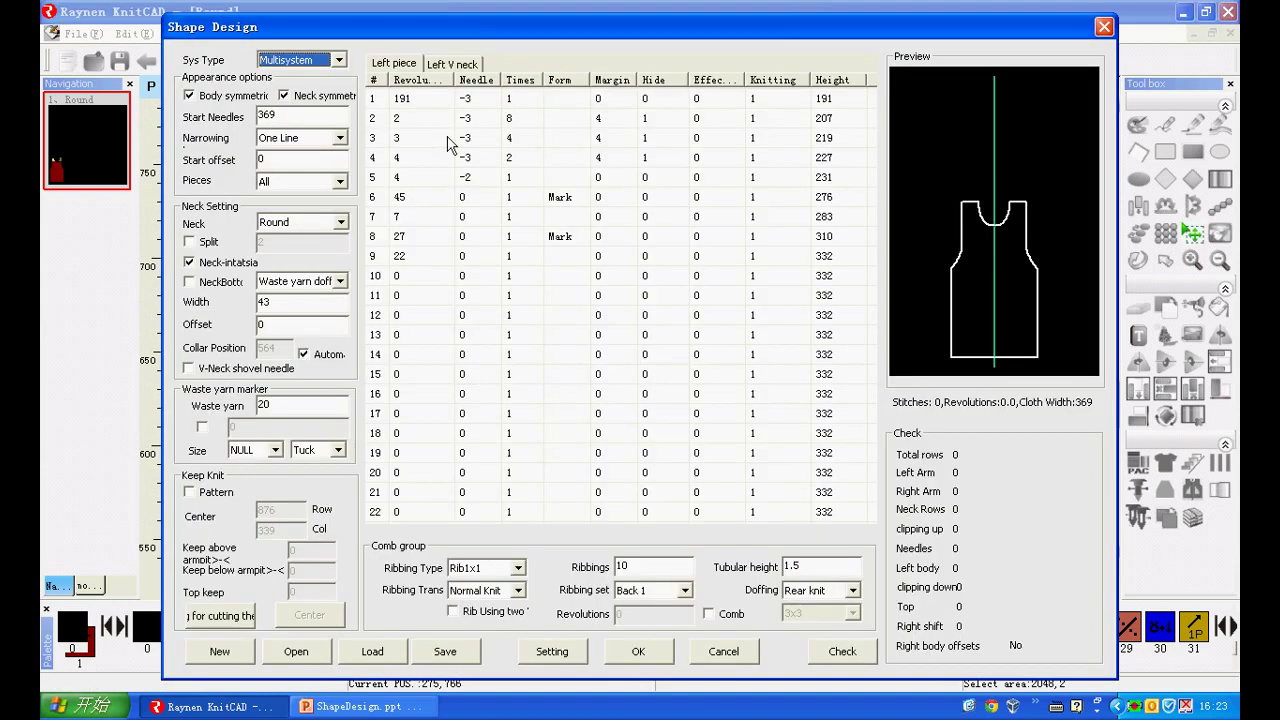
pyautogui.click(200, 288)
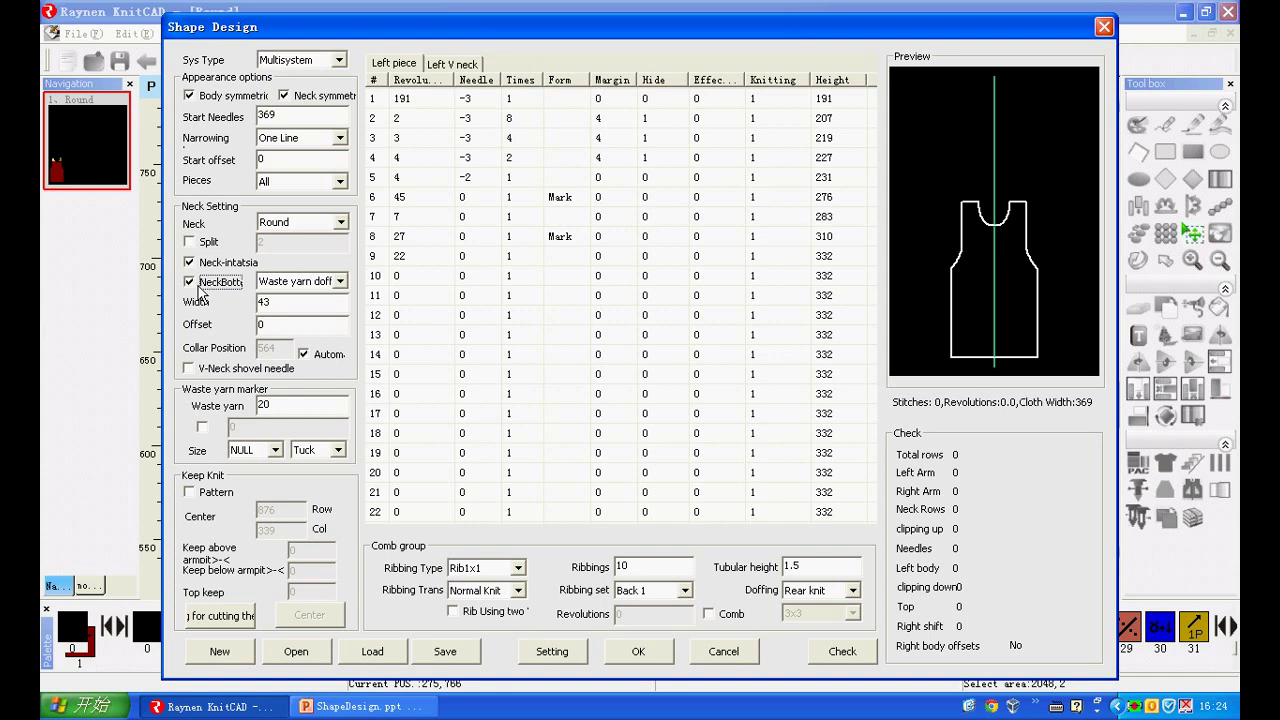
pyautogui.click(339, 283)
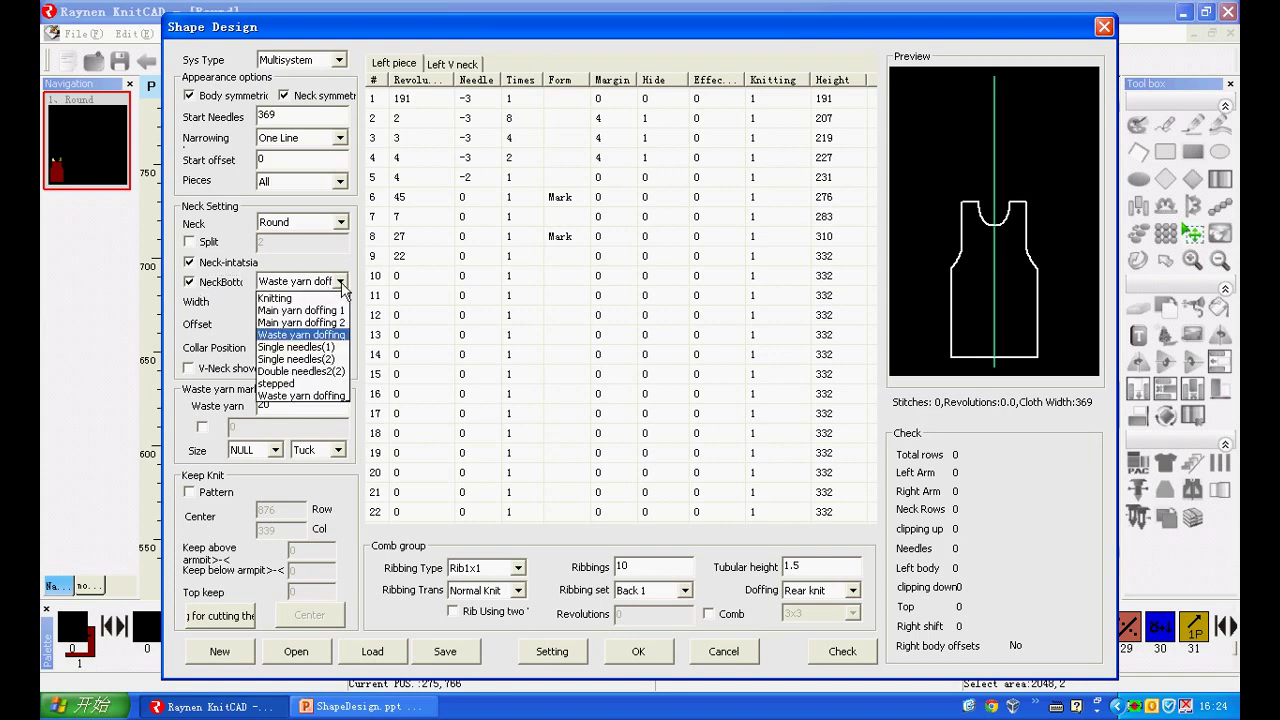
pyautogui.click(328, 336)
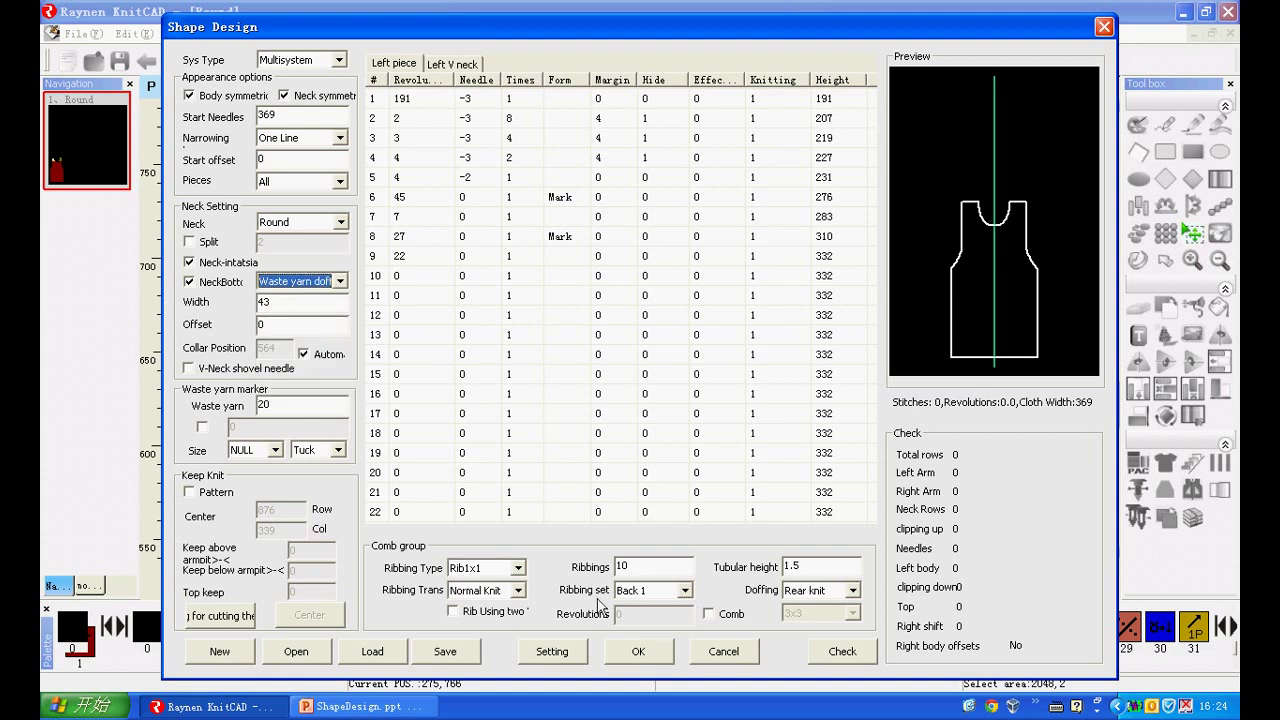
pyautogui.click(638, 651)
pyautogui.scroll(3, 578, 532)
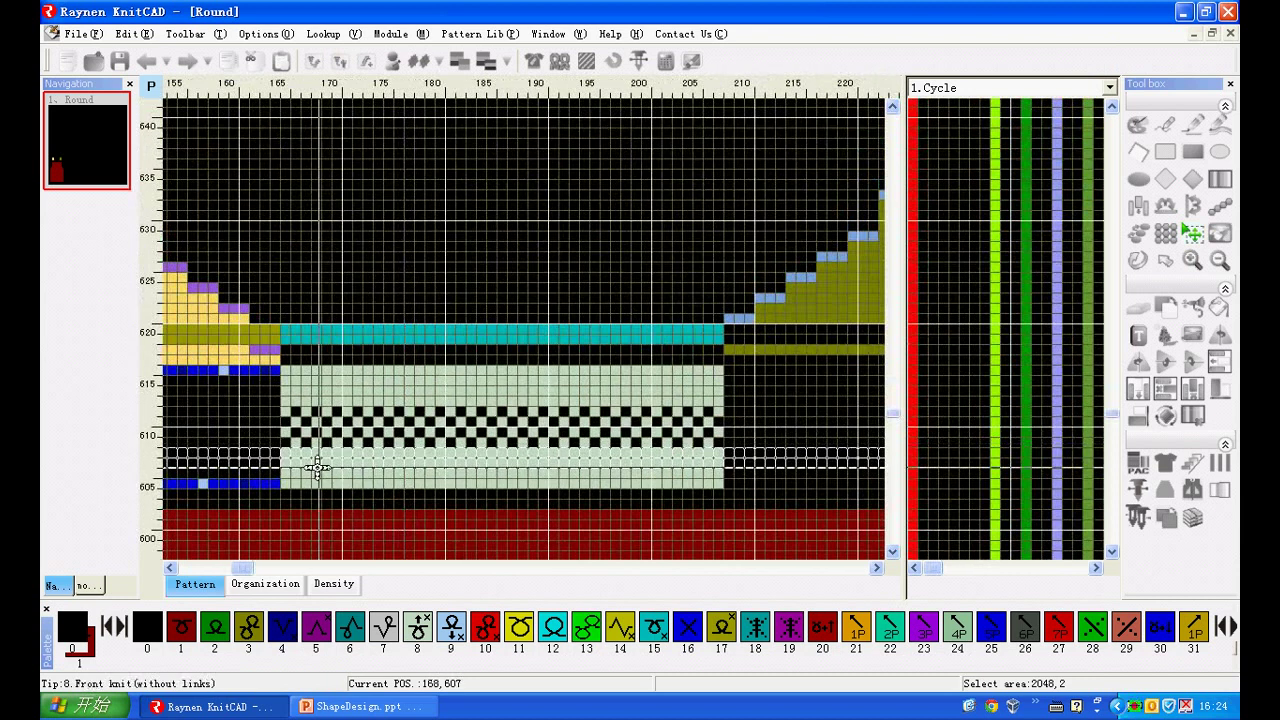
pyautogui.scroll(1, 320, 465)
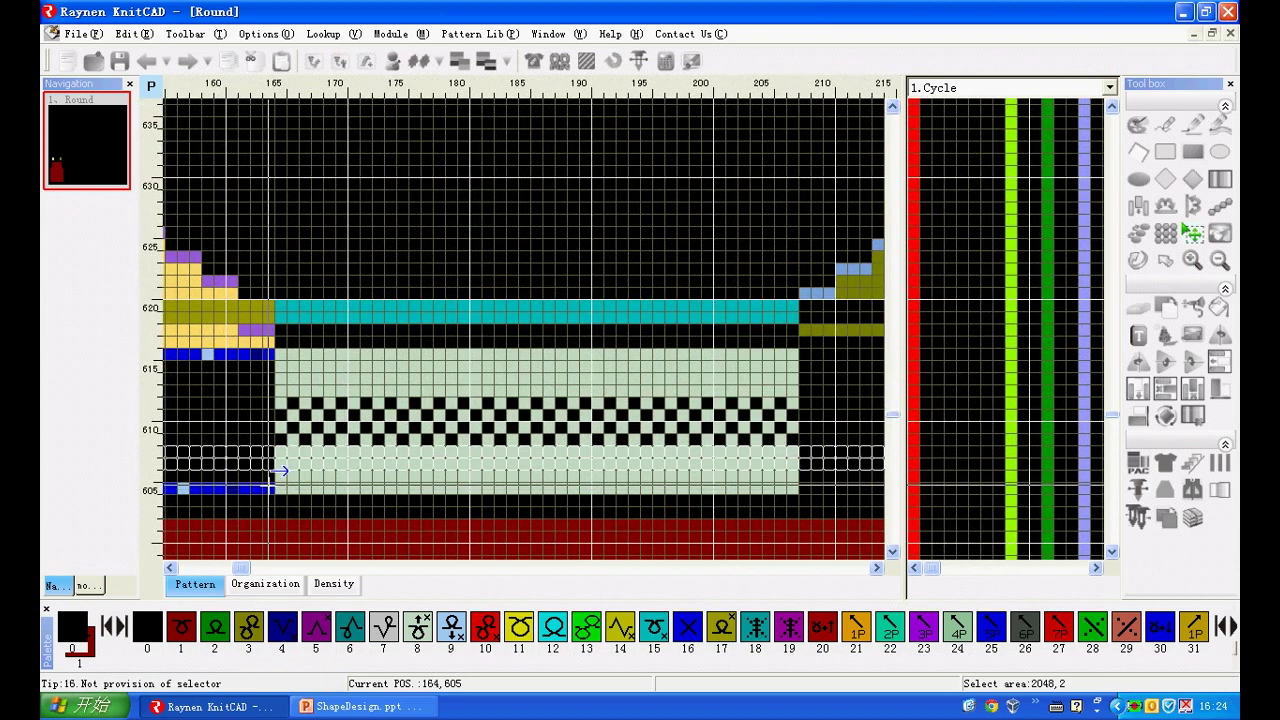
pyautogui.scroll(1, 485, 456)
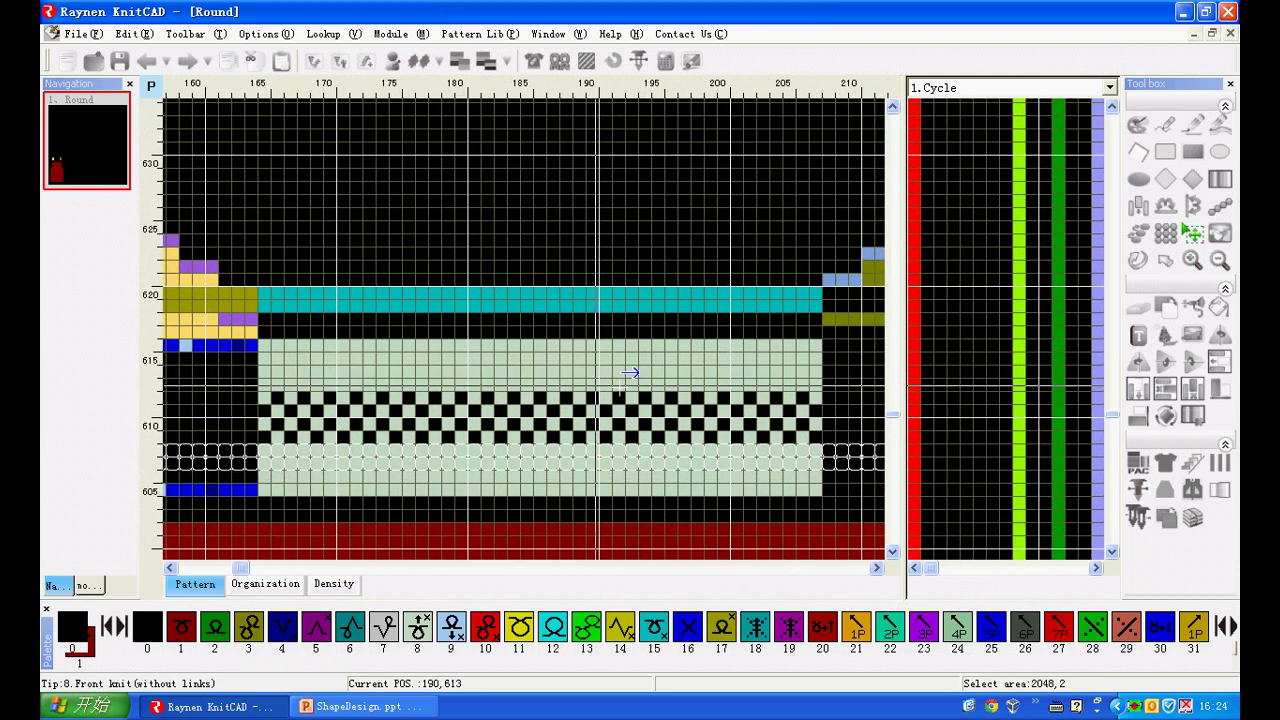
pyautogui.scroll(1, 566, 372)
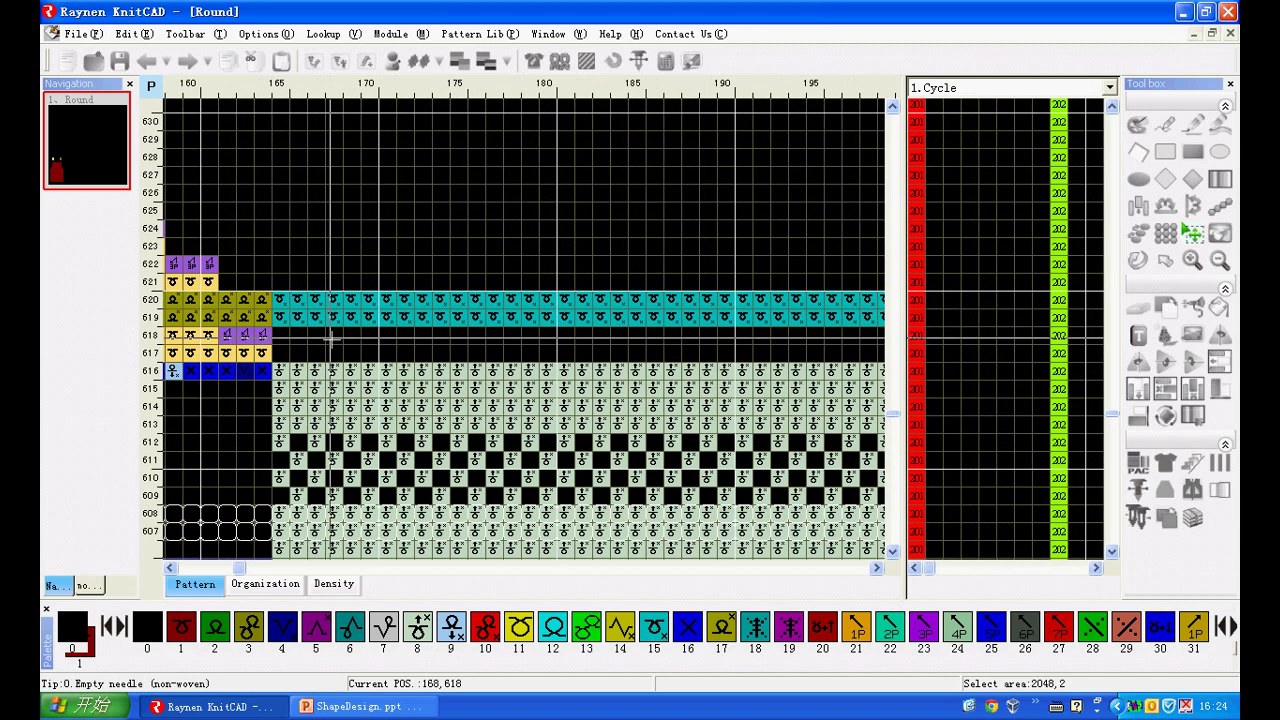
# Regenerate the round neck pattern and select the empty rows beneath the neck bottom waste yarn across its full width
pyautogui.scroll(1, 313, 300)
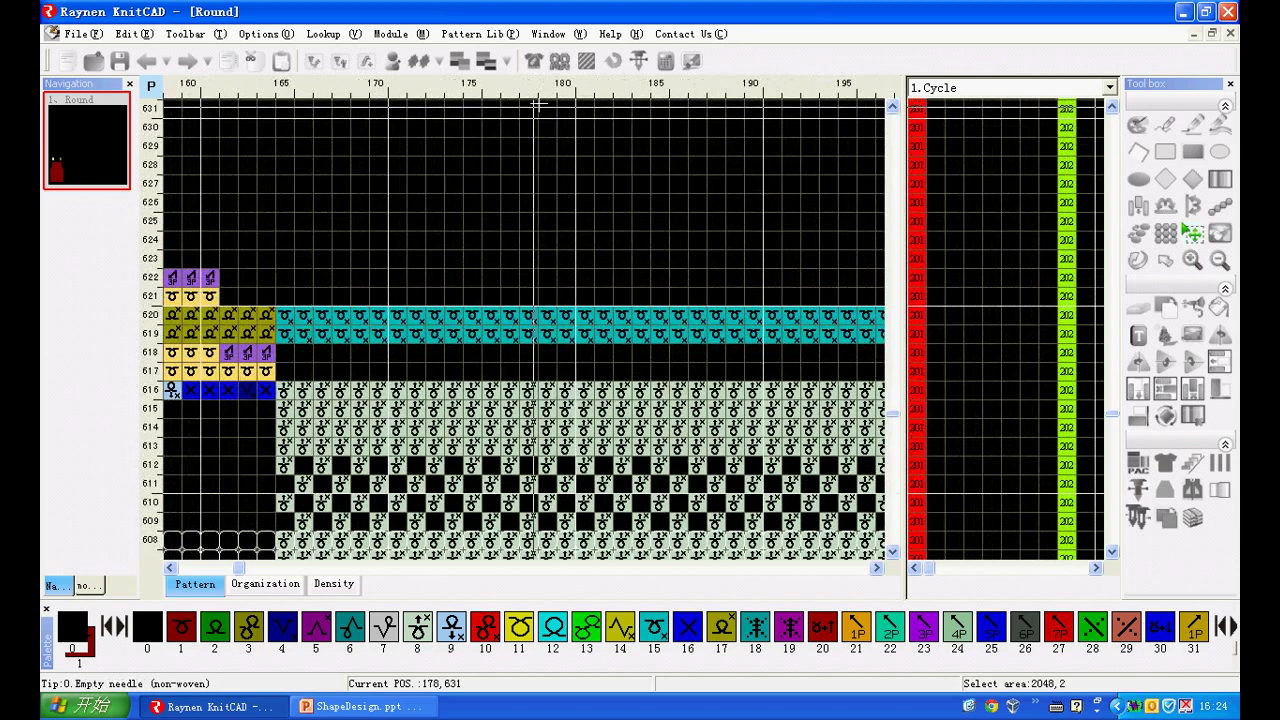
pyautogui.click(536, 62)
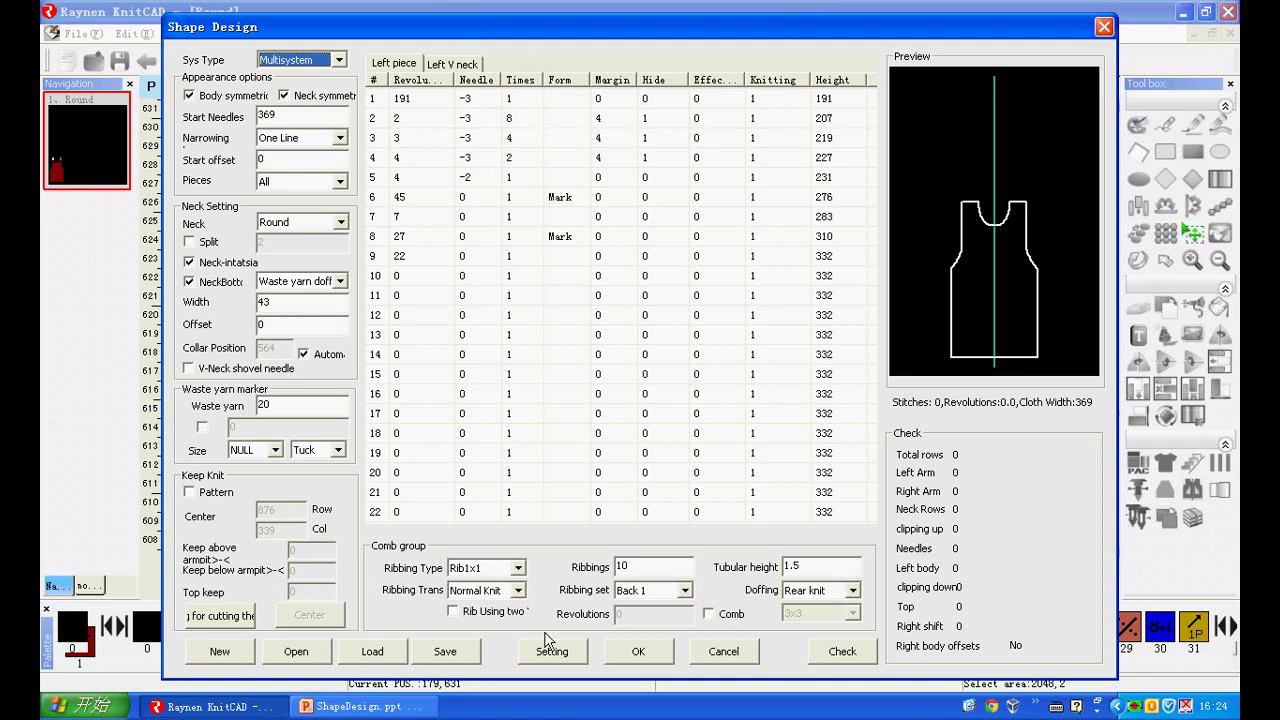
pyautogui.click(638, 651)
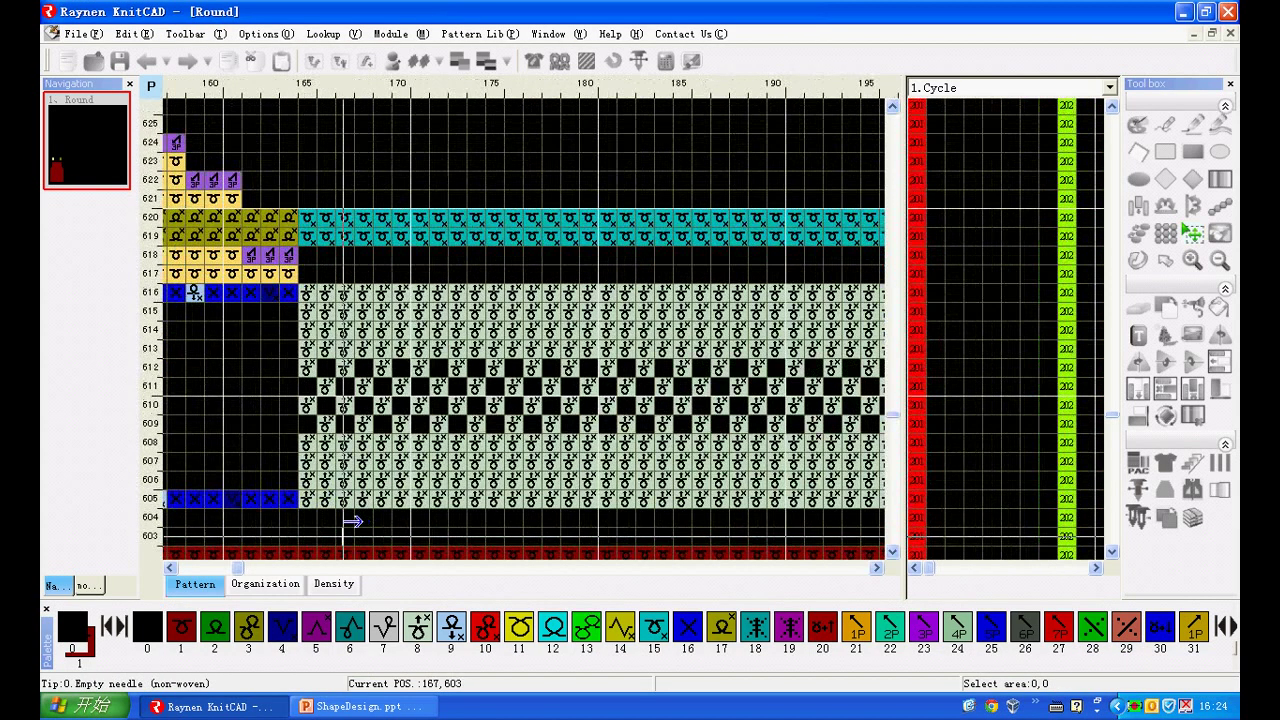
pyautogui.moveTo(352, 521); pyautogui.dragTo(851, 510)
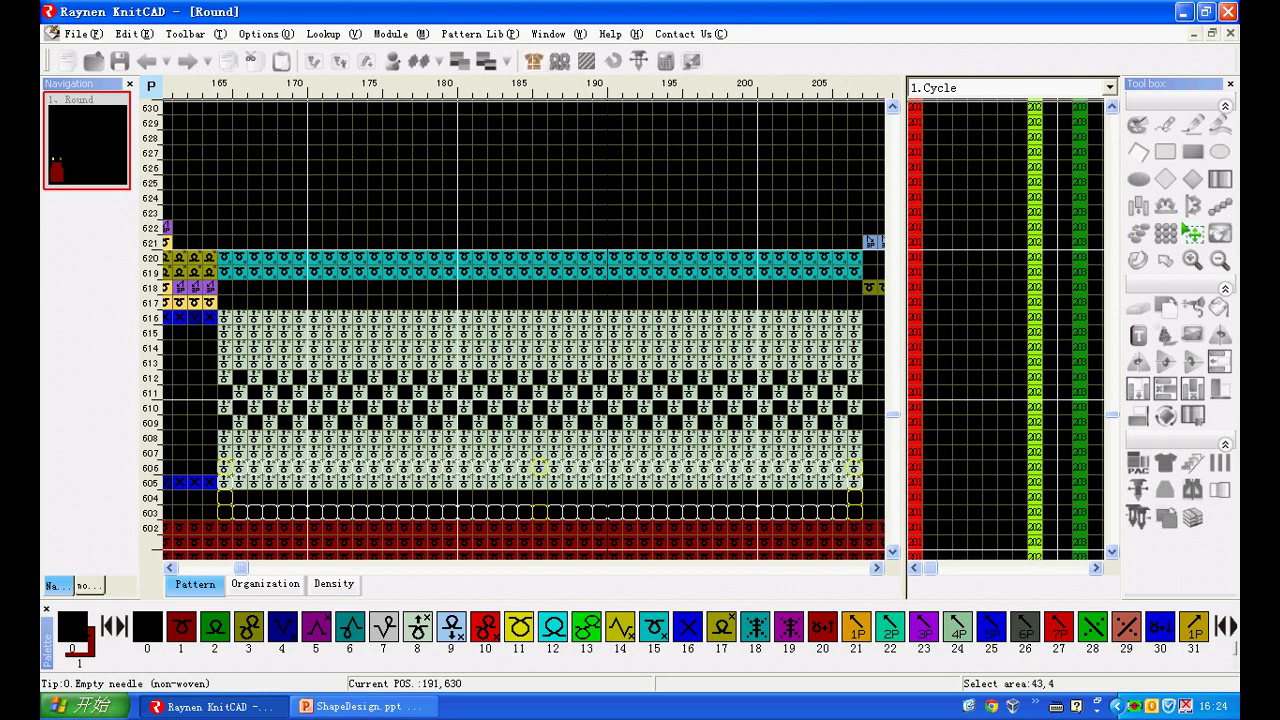
# Try a neck offset of 12 in Shape Design and restore the offset to 0
pyautogui.click(534, 61)
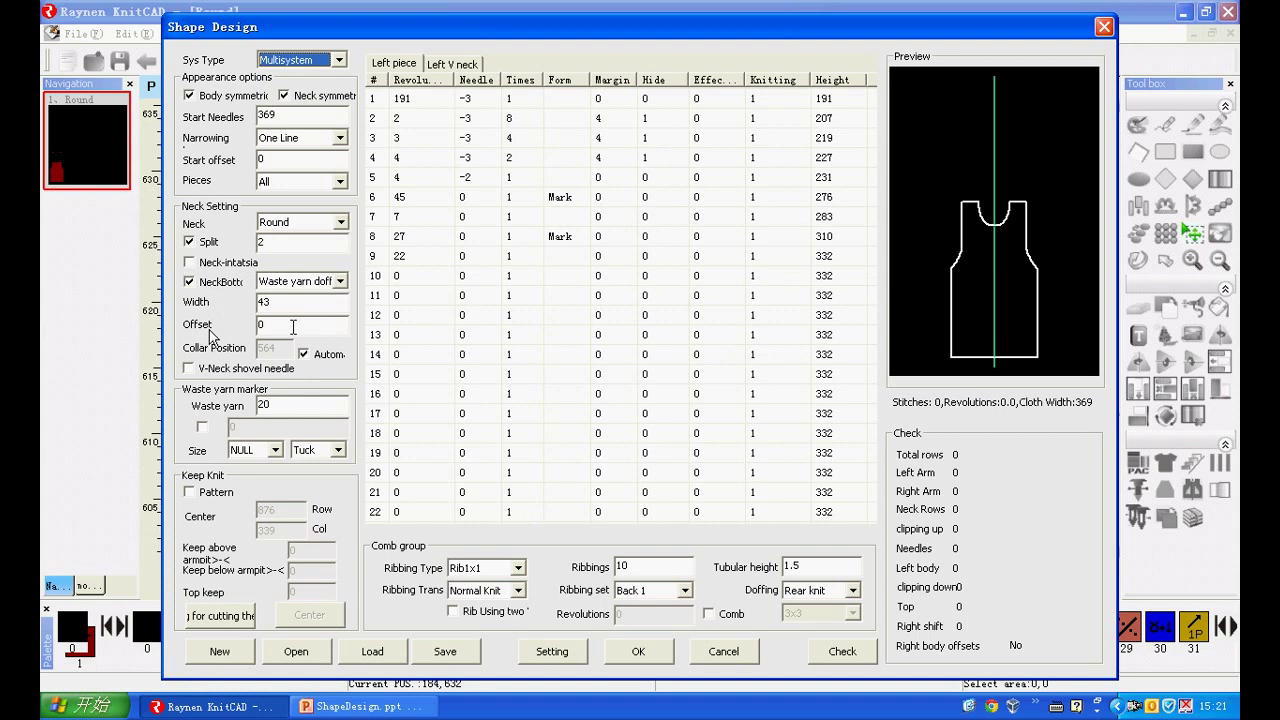
pyautogui.doubleClick(262, 324)
pyautogui.write('12')
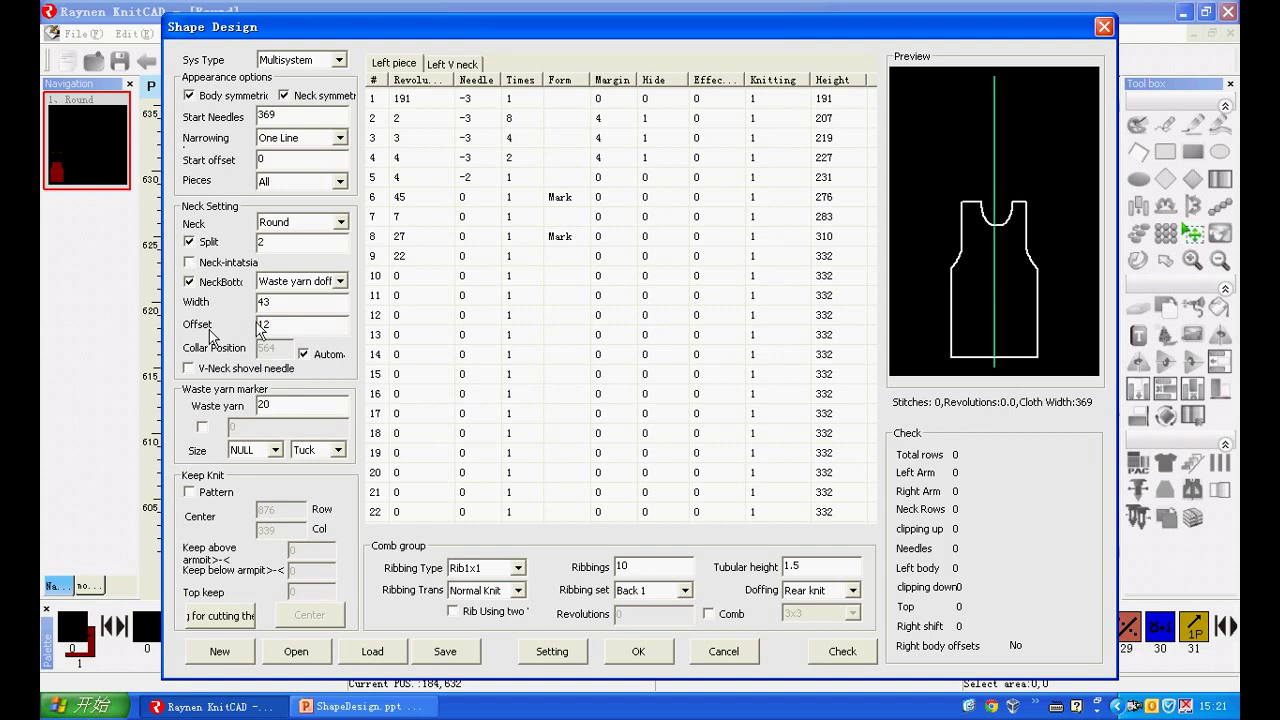
pyautogui.press('BackSpace')
pyautogui.press('BackSpace')
pyautogui.write('0')
# Enable V-Neck shovel needle, check the left V neck table, regenerate the pattern and inspect the neck edges
pyautogui.click(190, 369)
pyautogui.click(474, 66)
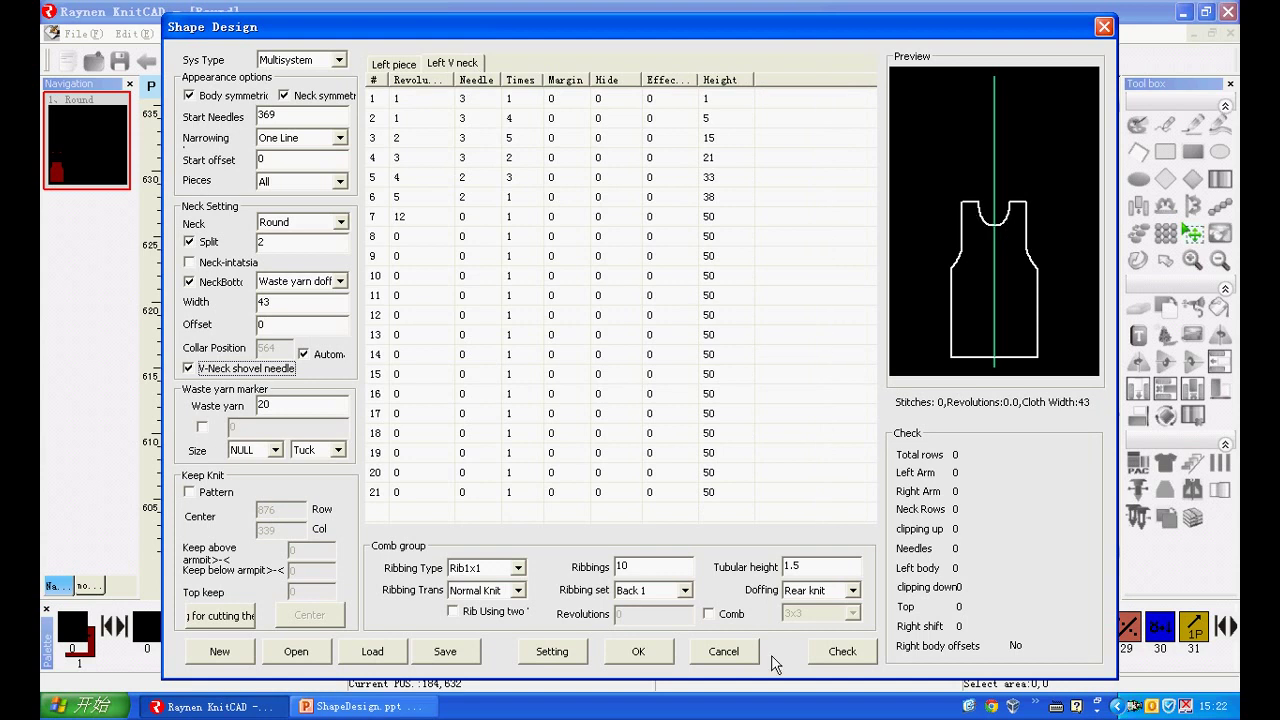
pyautogui.click(658, 653)
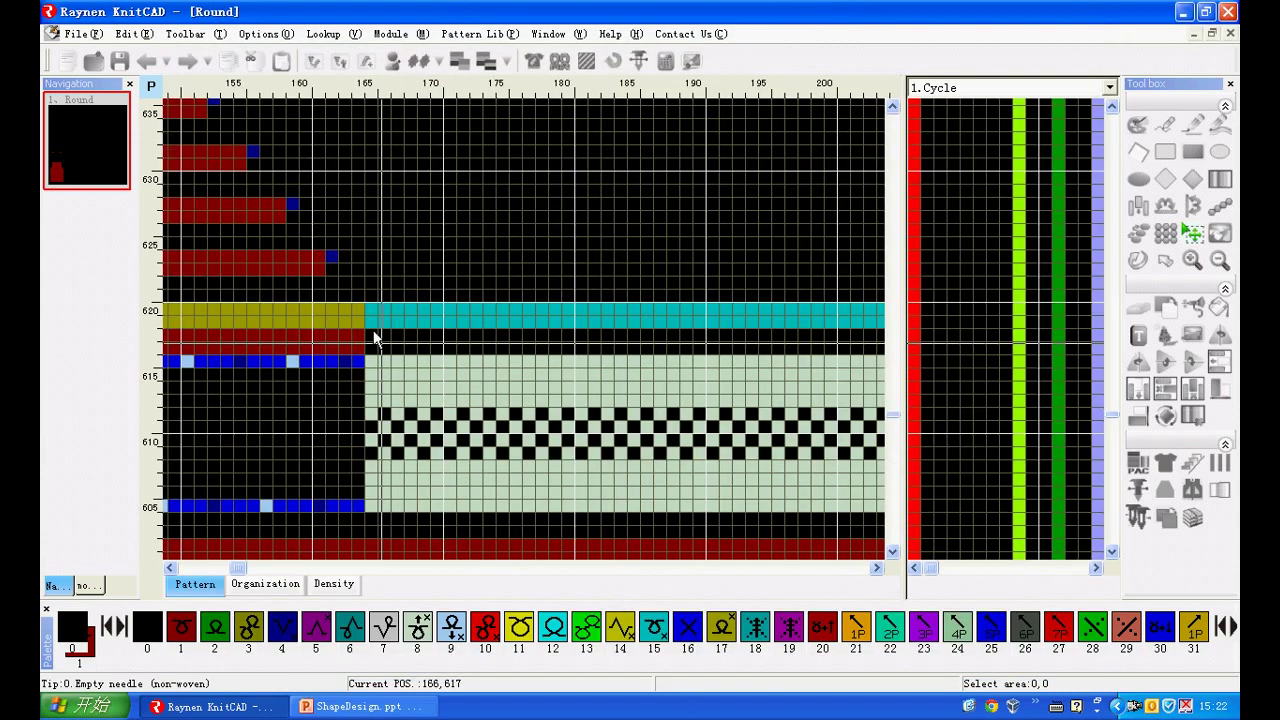
pyautogui.scroll(-2, 395, 362)
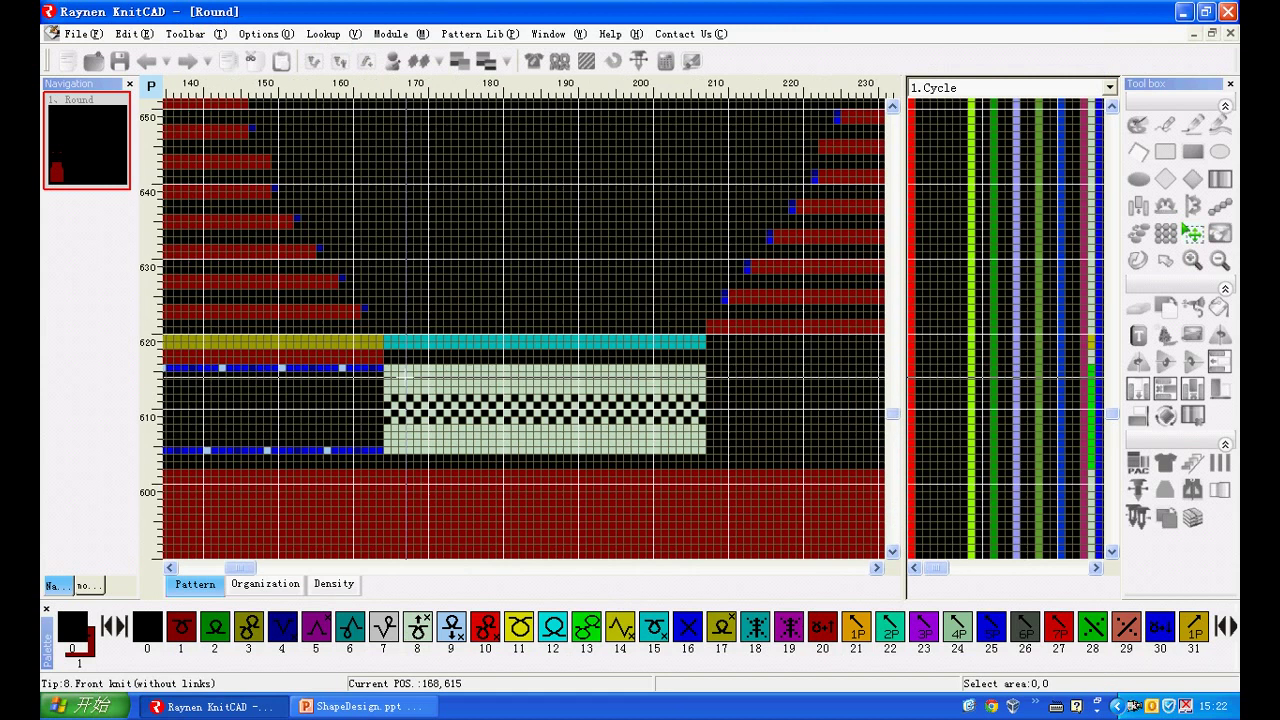
pyautogui.scroll(2, 334, 229)
pyautogui.scroll(-1, 289, 240)
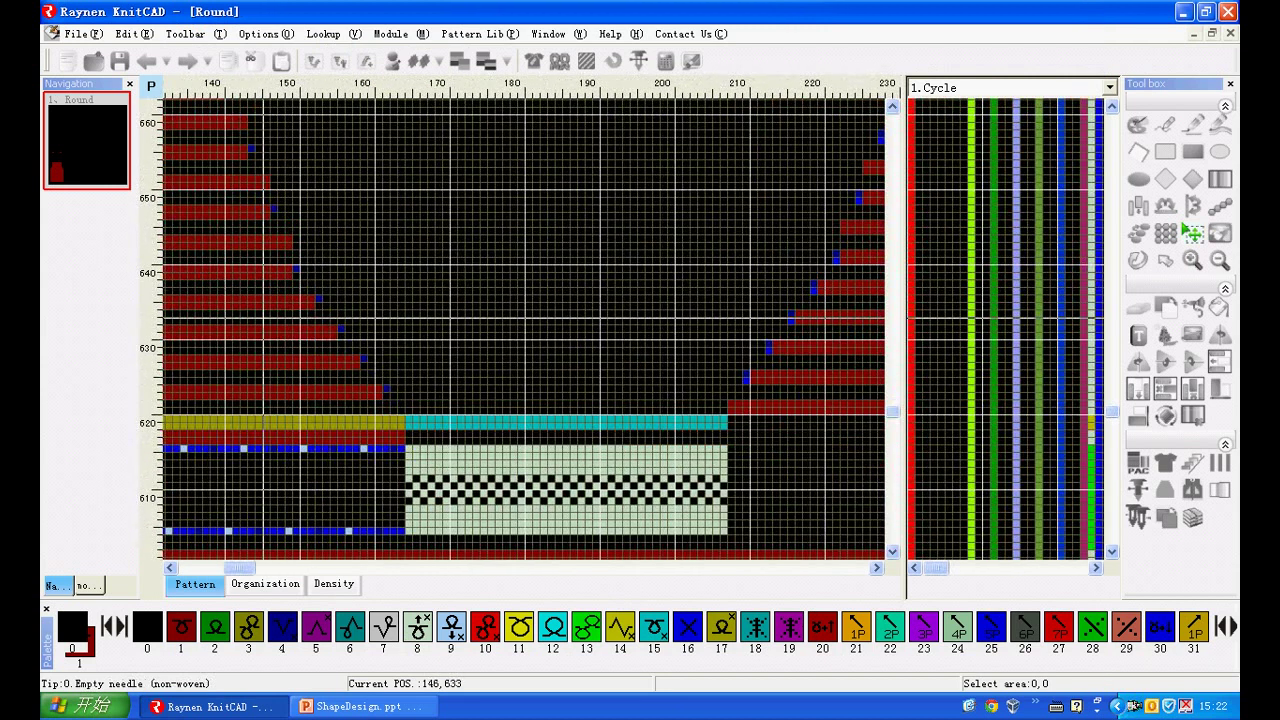
pyautogui.scroll(-4, 363, 435)
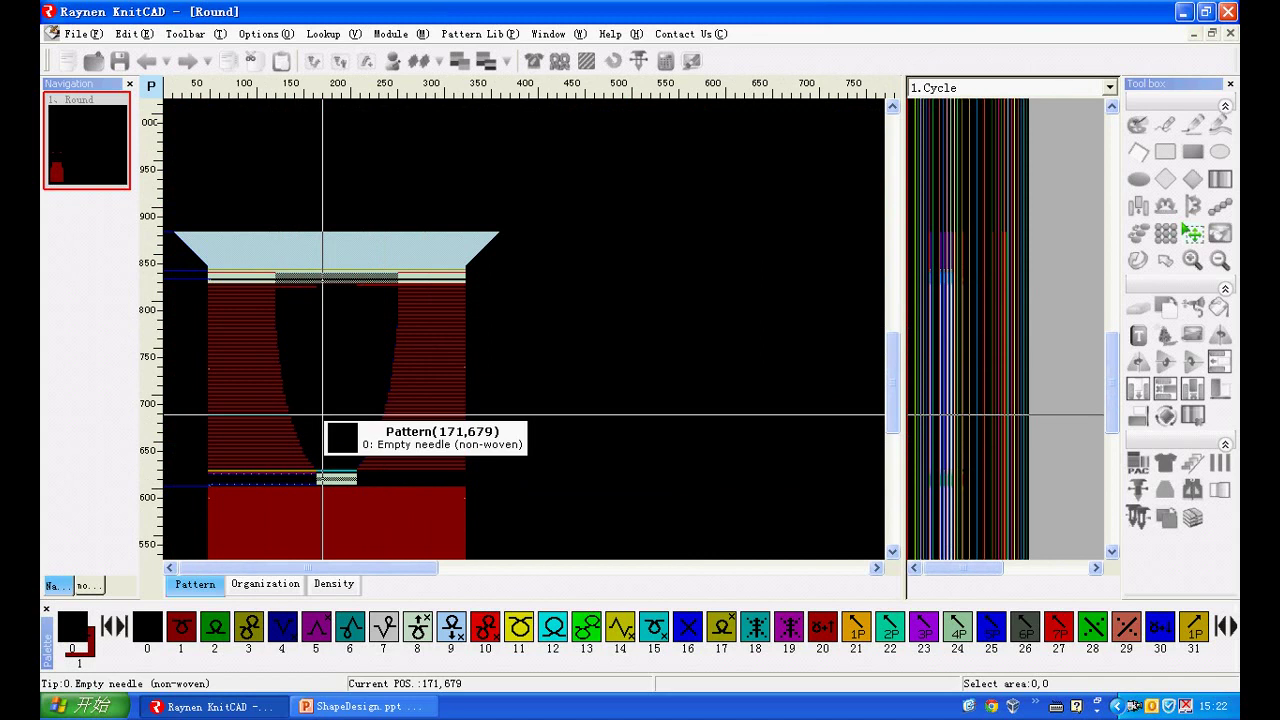
# Review the left V neck table, disable V-Neck shovel needle and regenerate the pattern
pyautogui.doubleClick(466, 90)
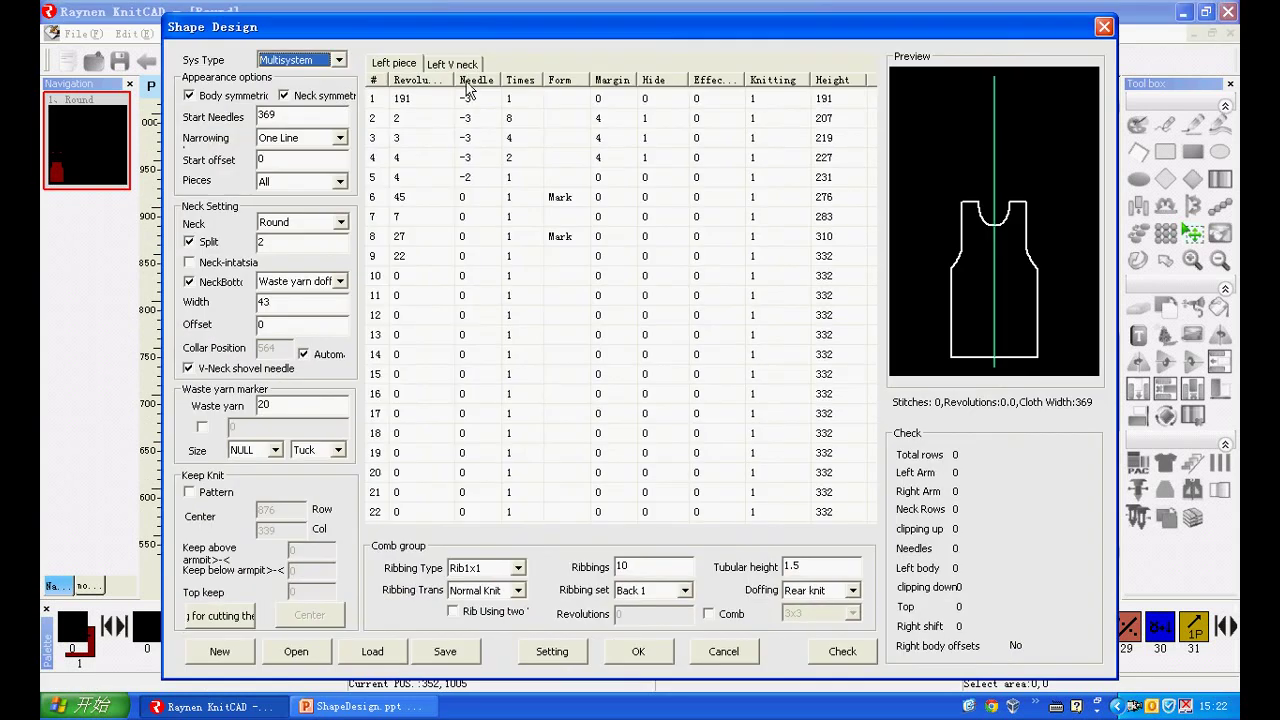
pyautogui.click(460, 70)
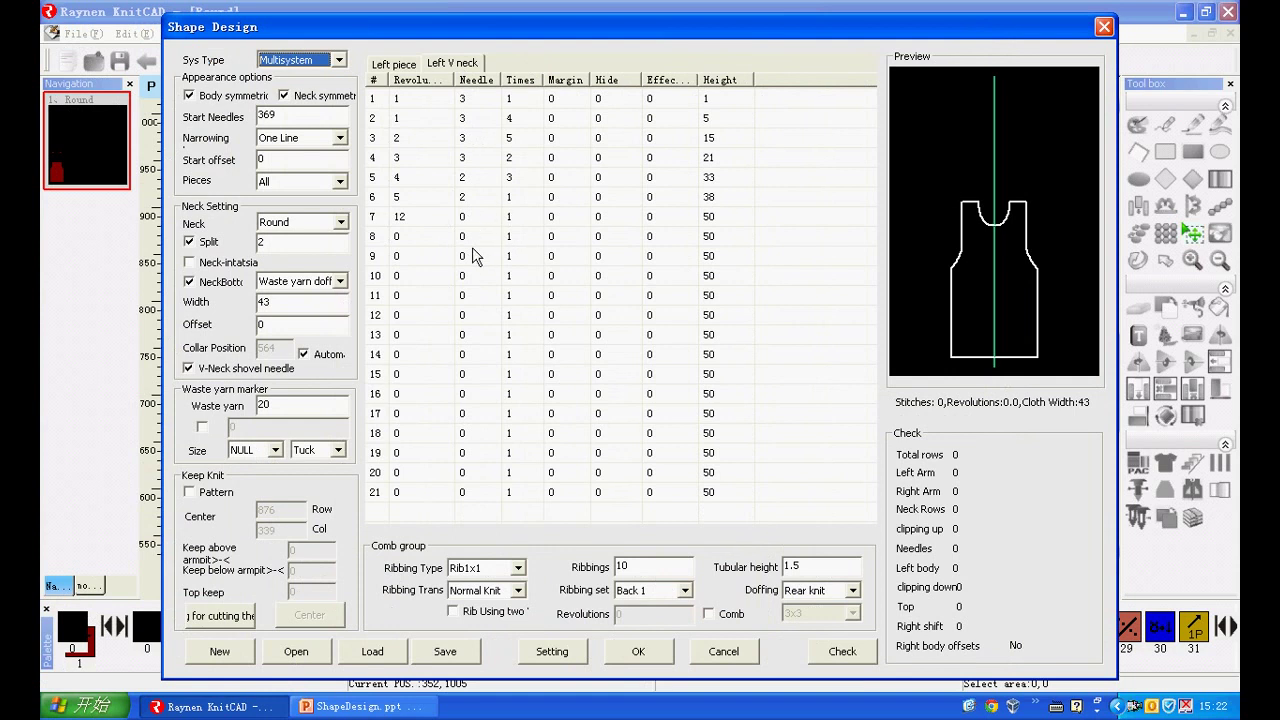
pyautogui.click(198, 372)
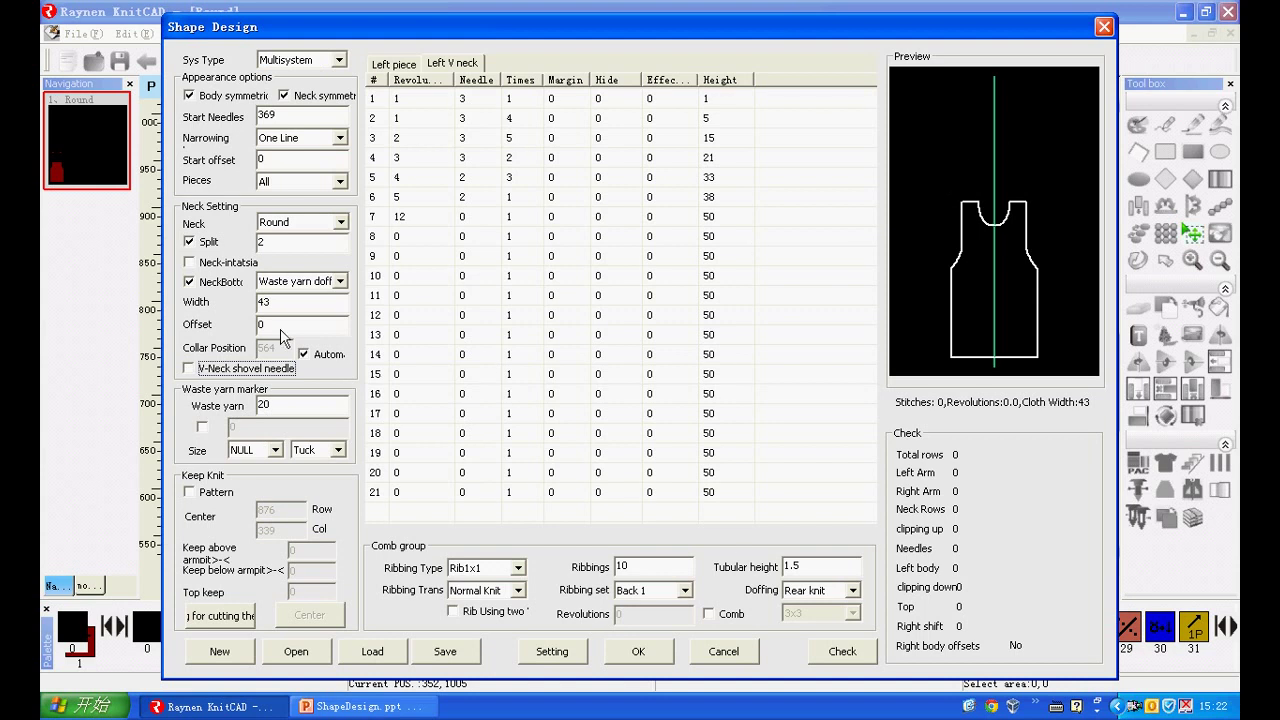
pyautogui.click(621, 661)
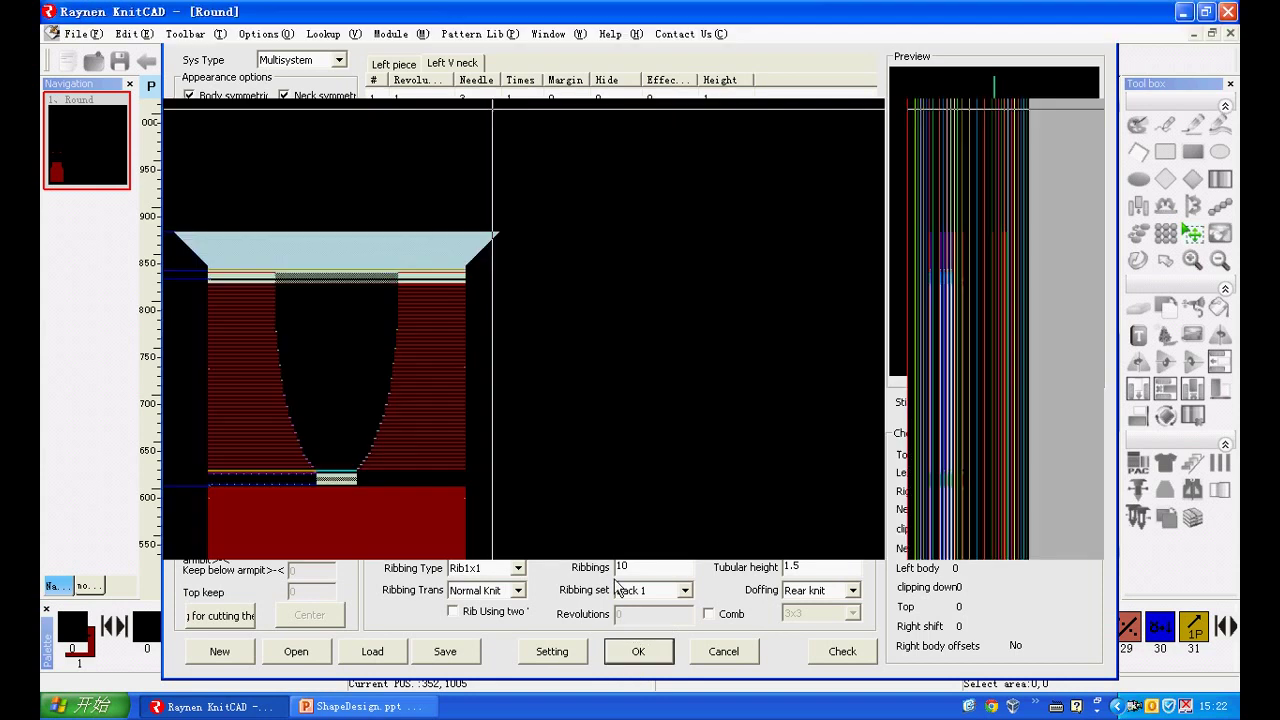
# Select a narrow strip spanning the full height of the waste yarn above the shoulders to check its row count
pyautogui.scroll(2, 367, 268)
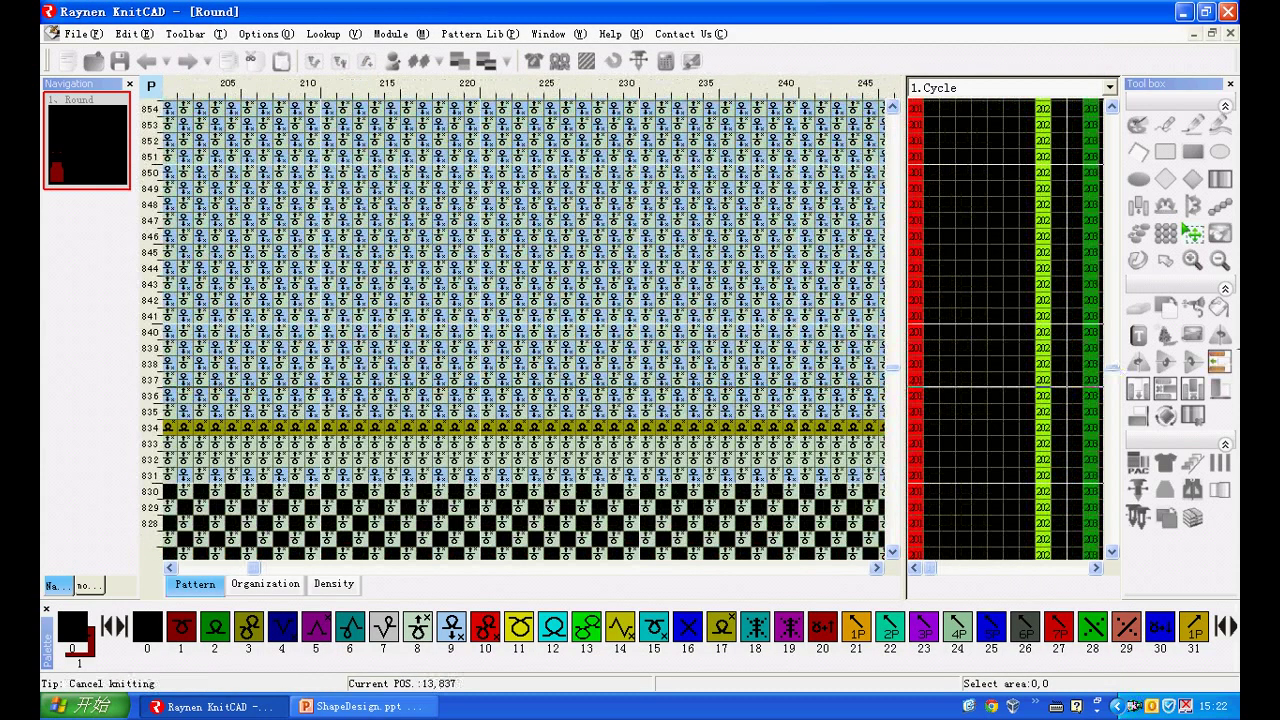
pyautogui.scroll(-2, 666, 437)
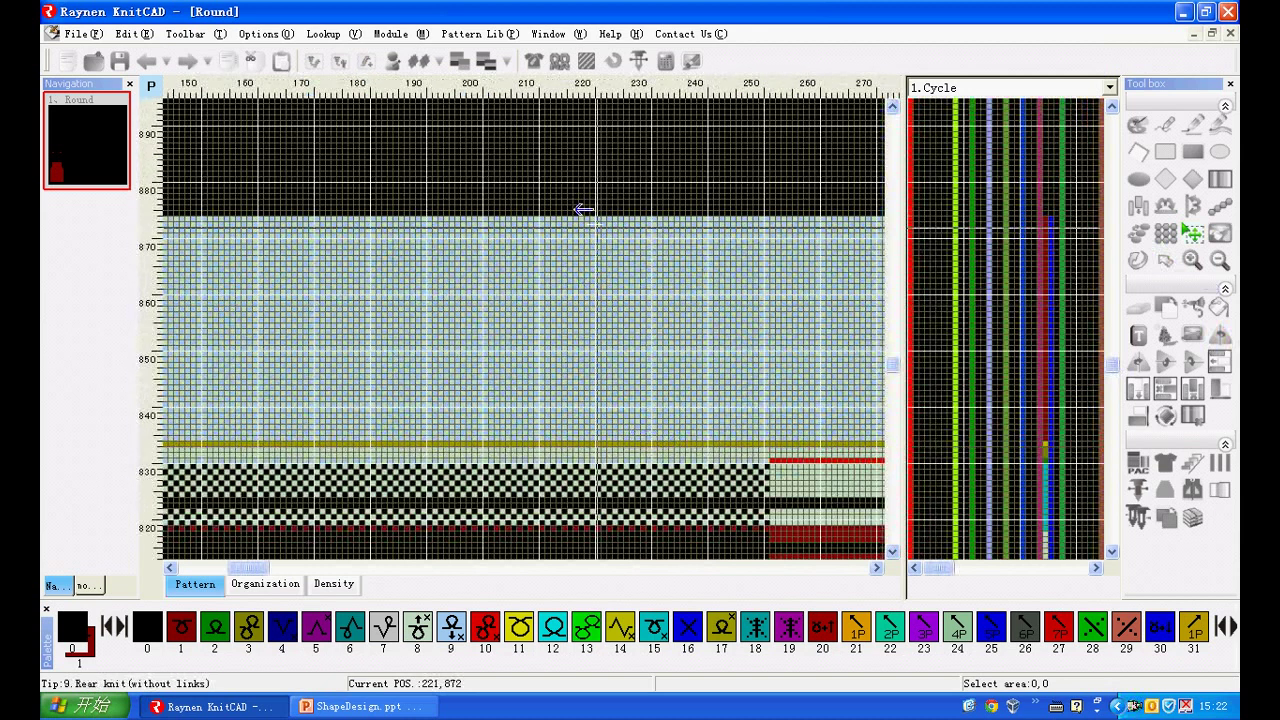
pyautogui.moveTo(603, 226); pyautogui.dragTo(619, 438)
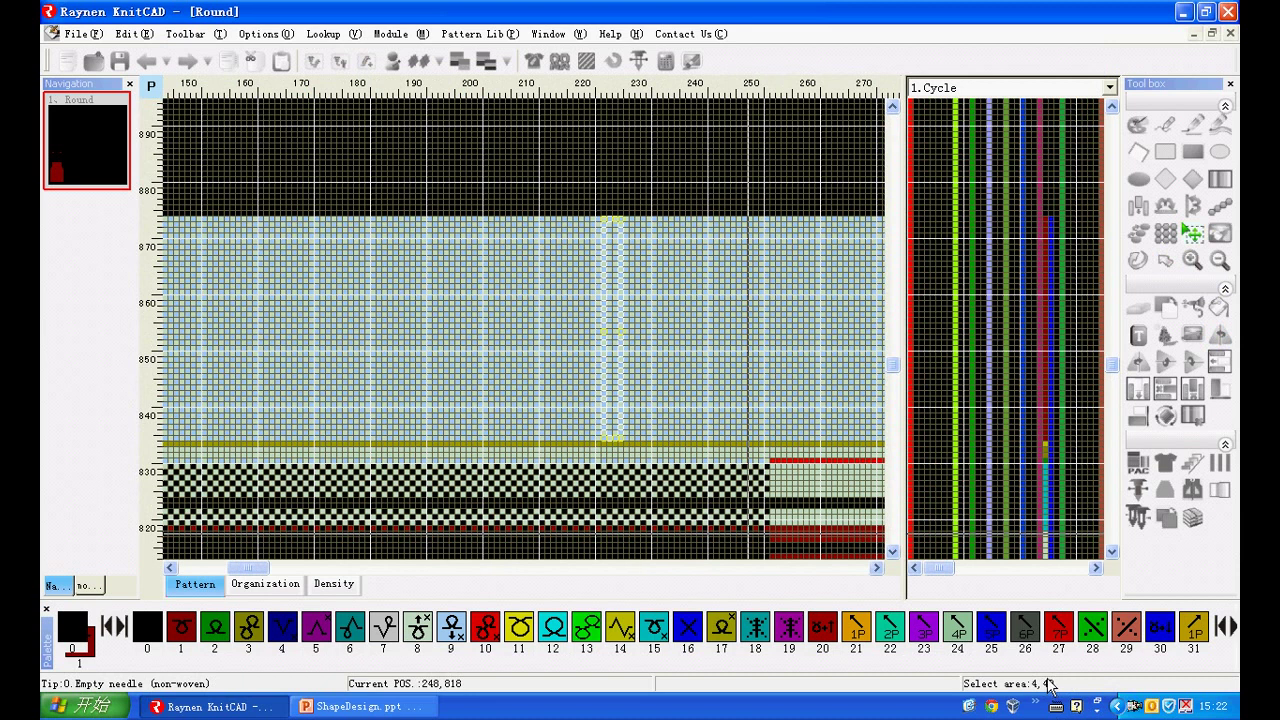
# Set the waste yarn marker size to Size 1 with Tuck, regenerate the pattern and inspect the marker stitch
pyautogui.click(535, 63)
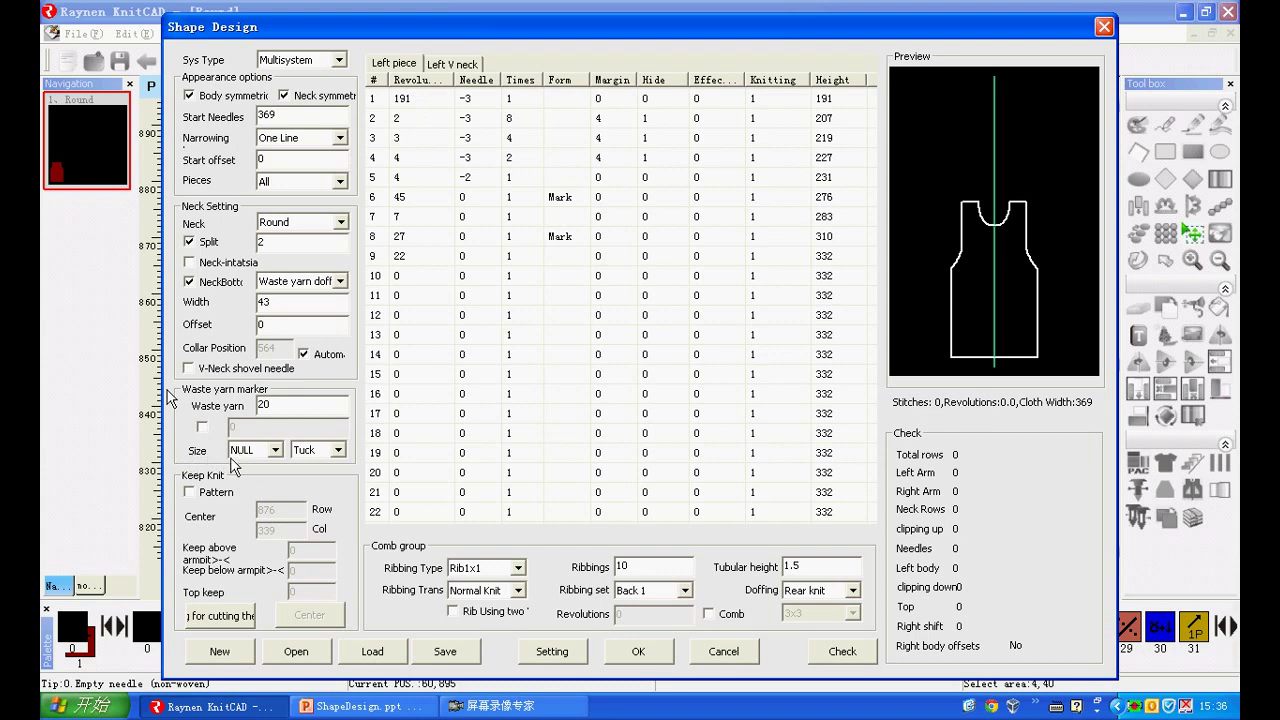
pyautogui.click(273, 452)
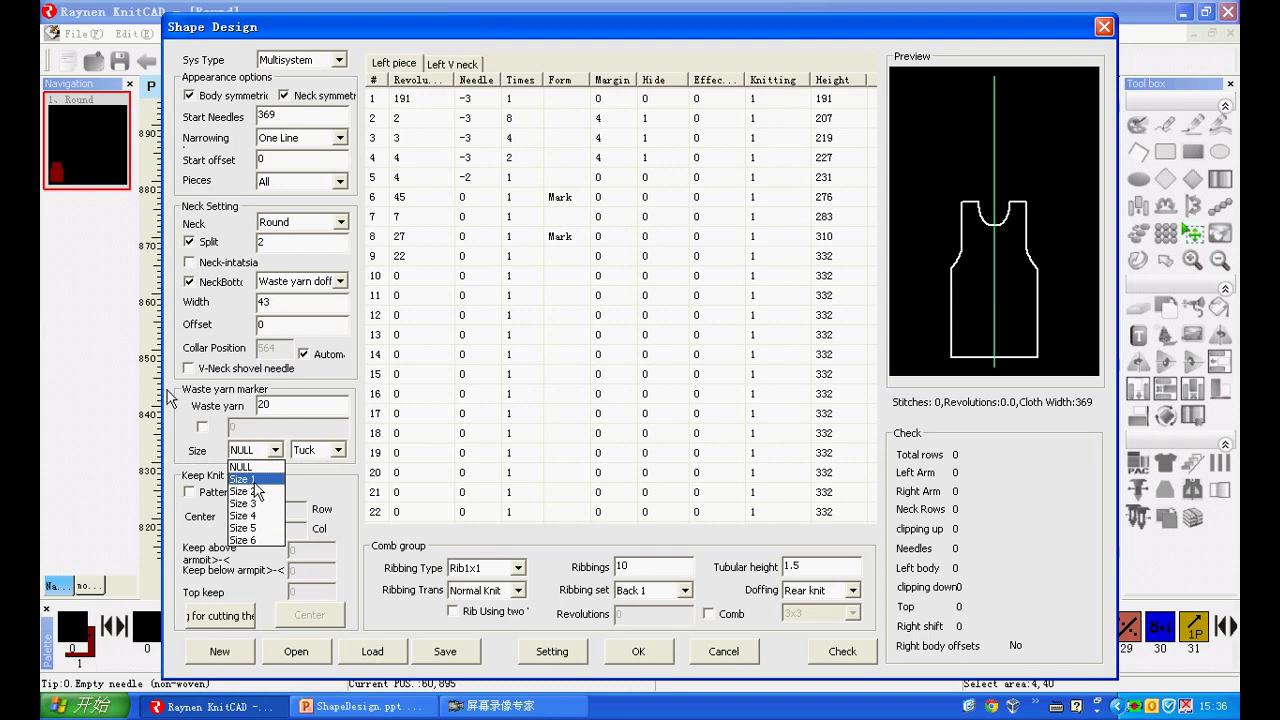
pyautogui.click(257, 482)
pyautogui.click(638, 652)
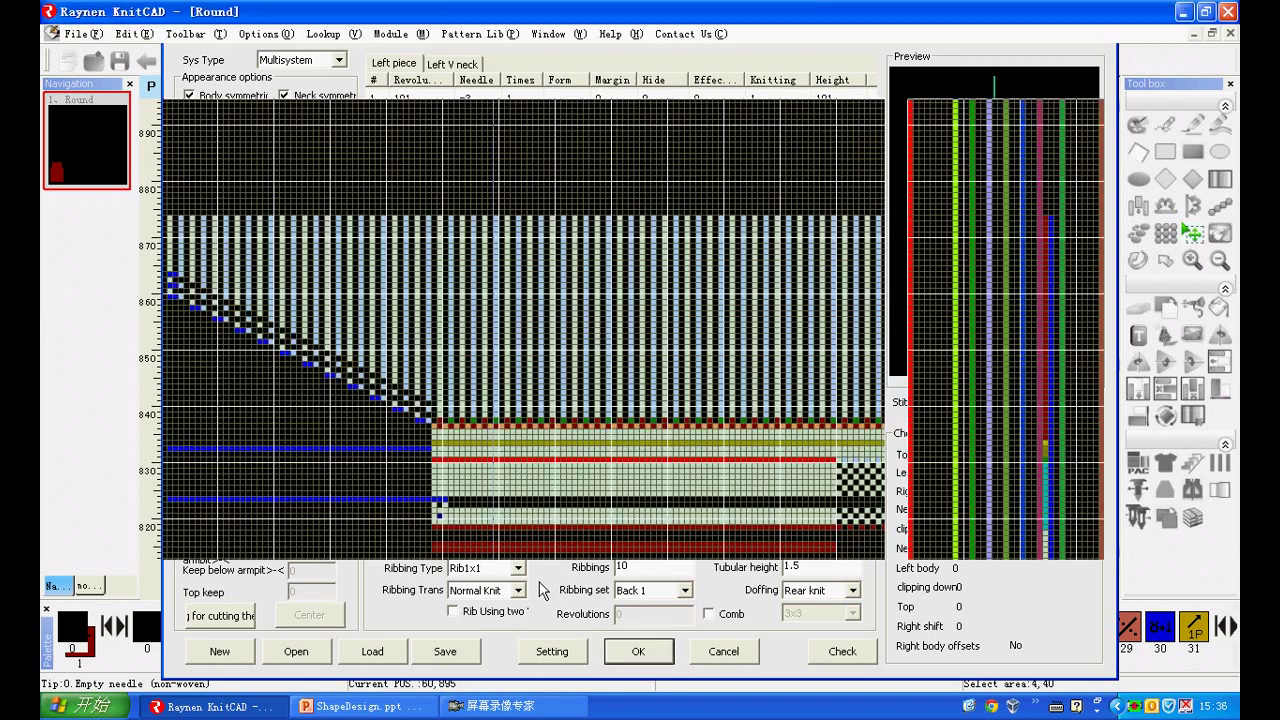
pyautogui.scroll(1, 452, 517)
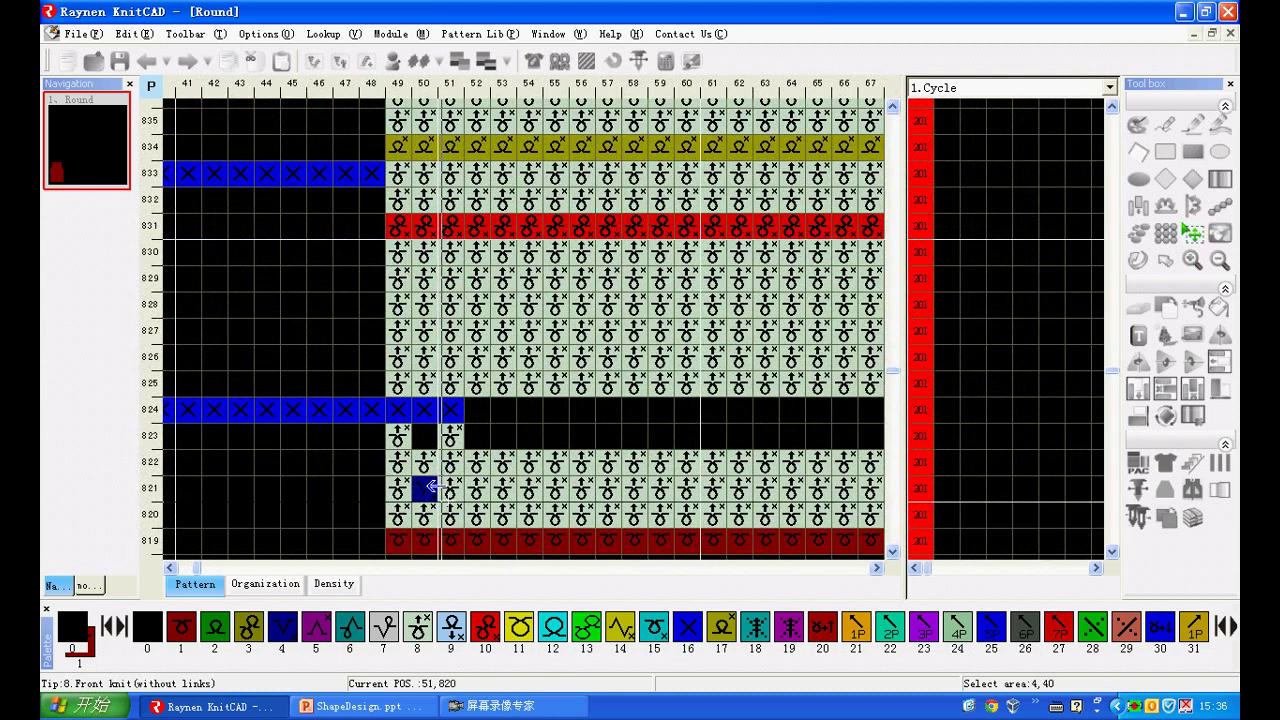
# Change the waste yarn marker type to Pointelle and regenerate the pattern
pyautogui.click(533, 62)
pyautogui.click(336, 451)
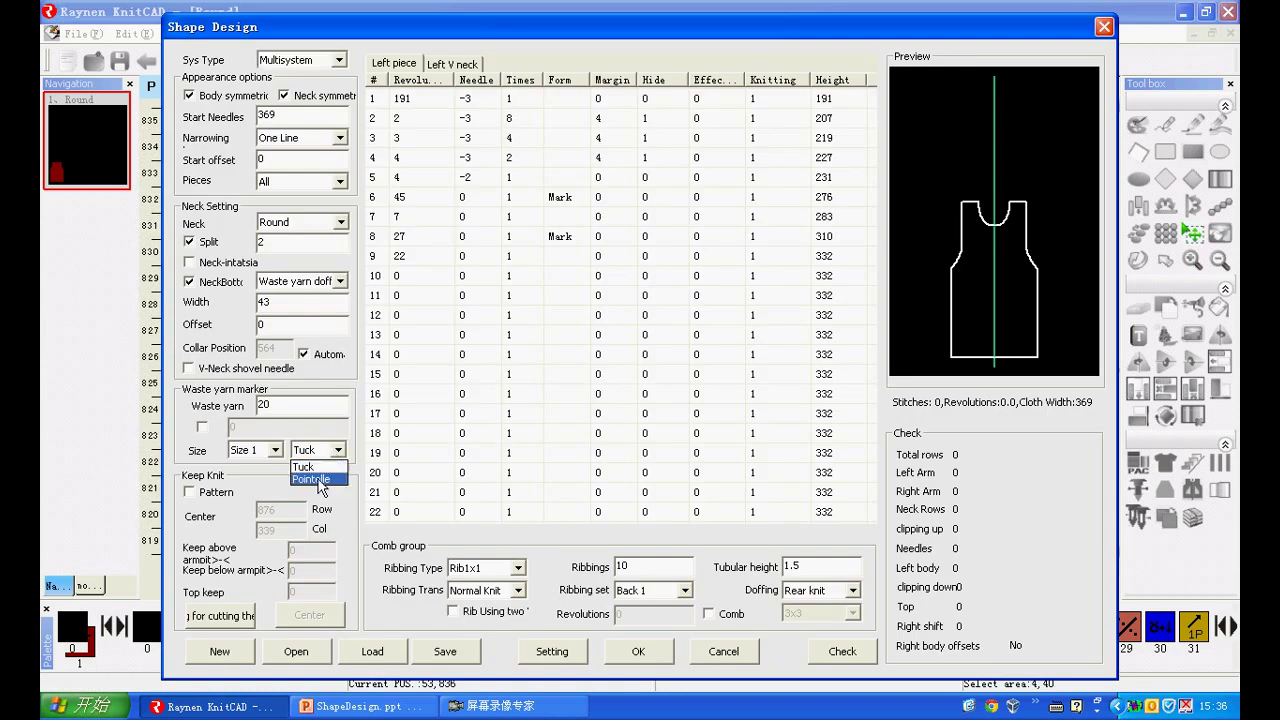
pyautogui.click(311, 479)
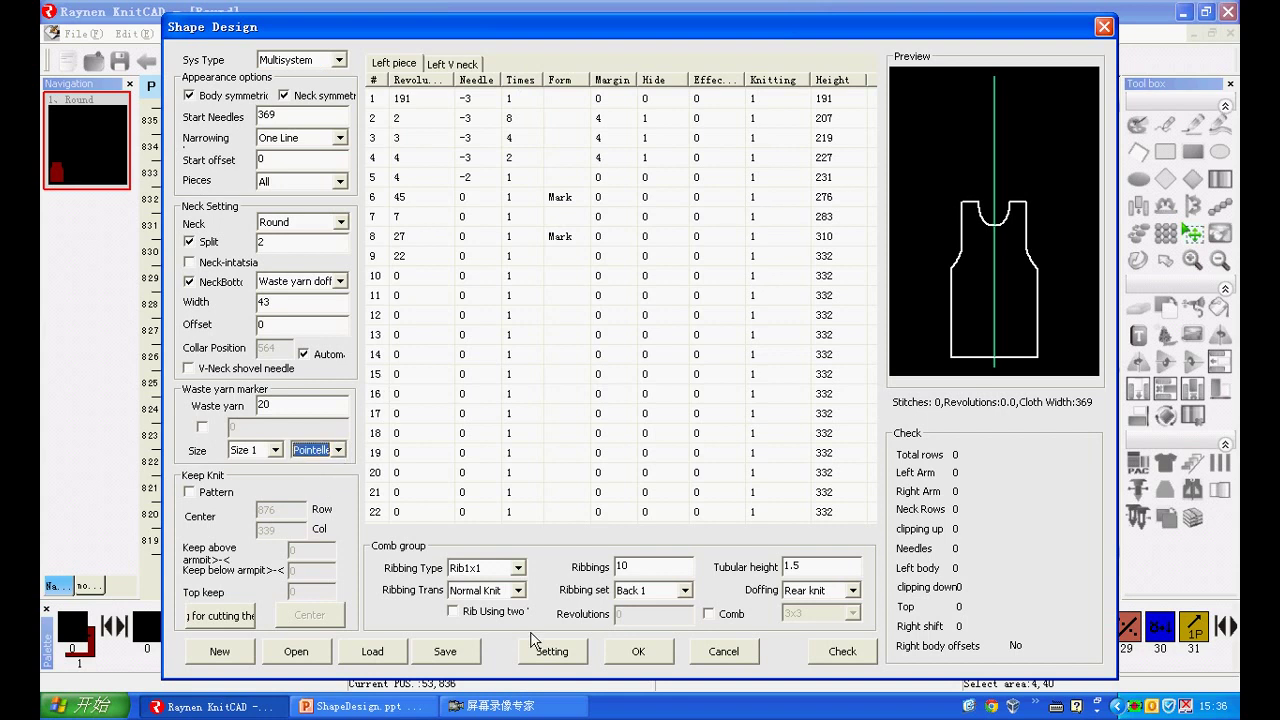
pyautogui.click(637, 651)
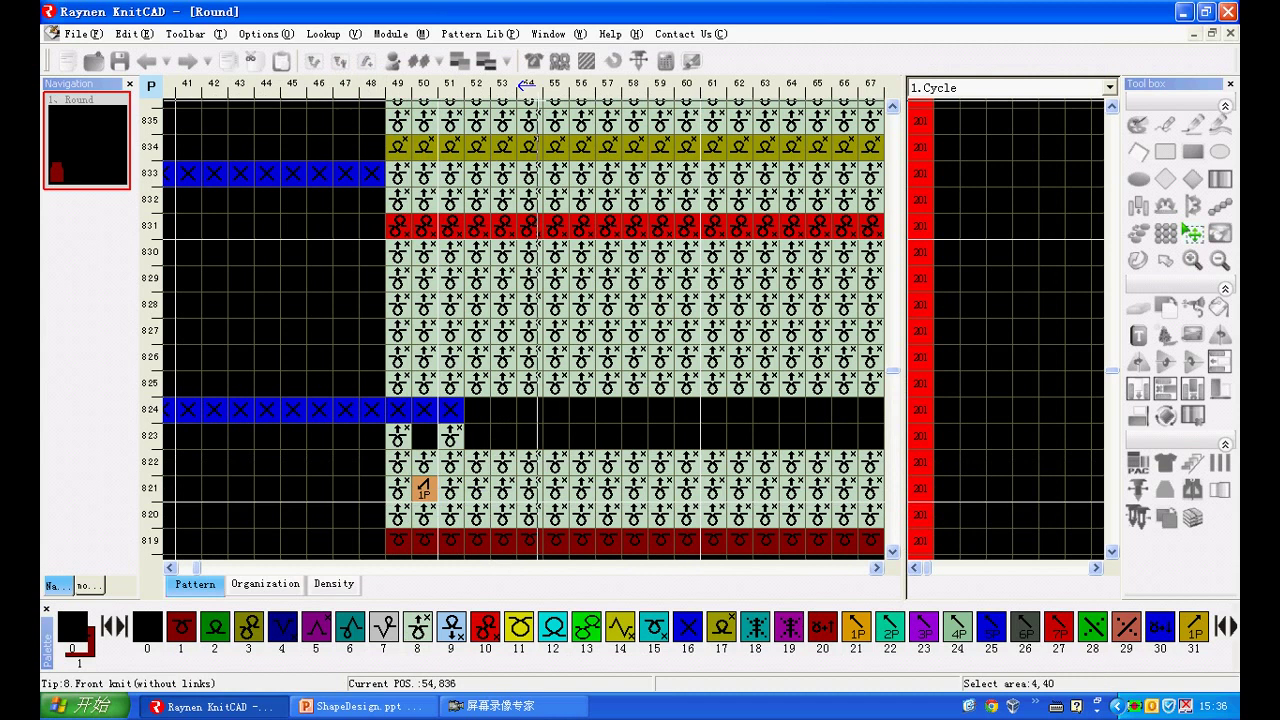
# Set the waste yarn marker size to Size 2 and regenerate the pattern
pyautogui.click(531, 62)
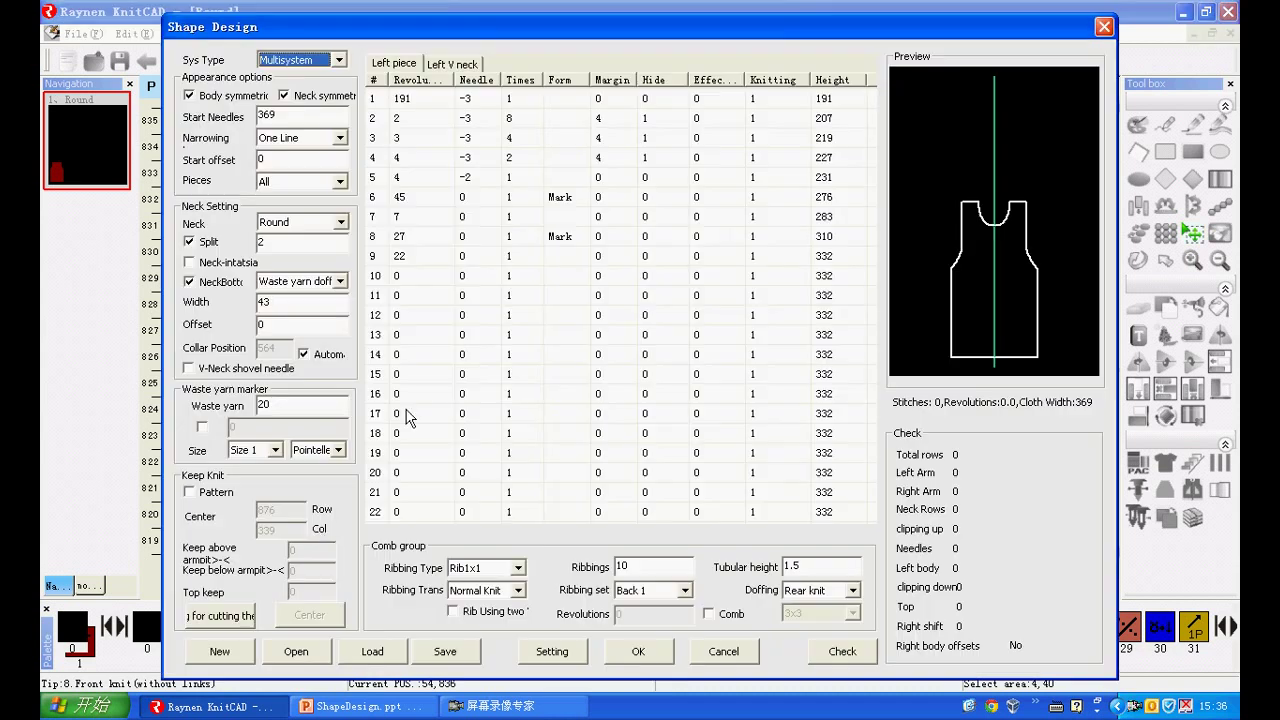
pyautogui.click(276, 451)
pyautogui.click(265, 491)
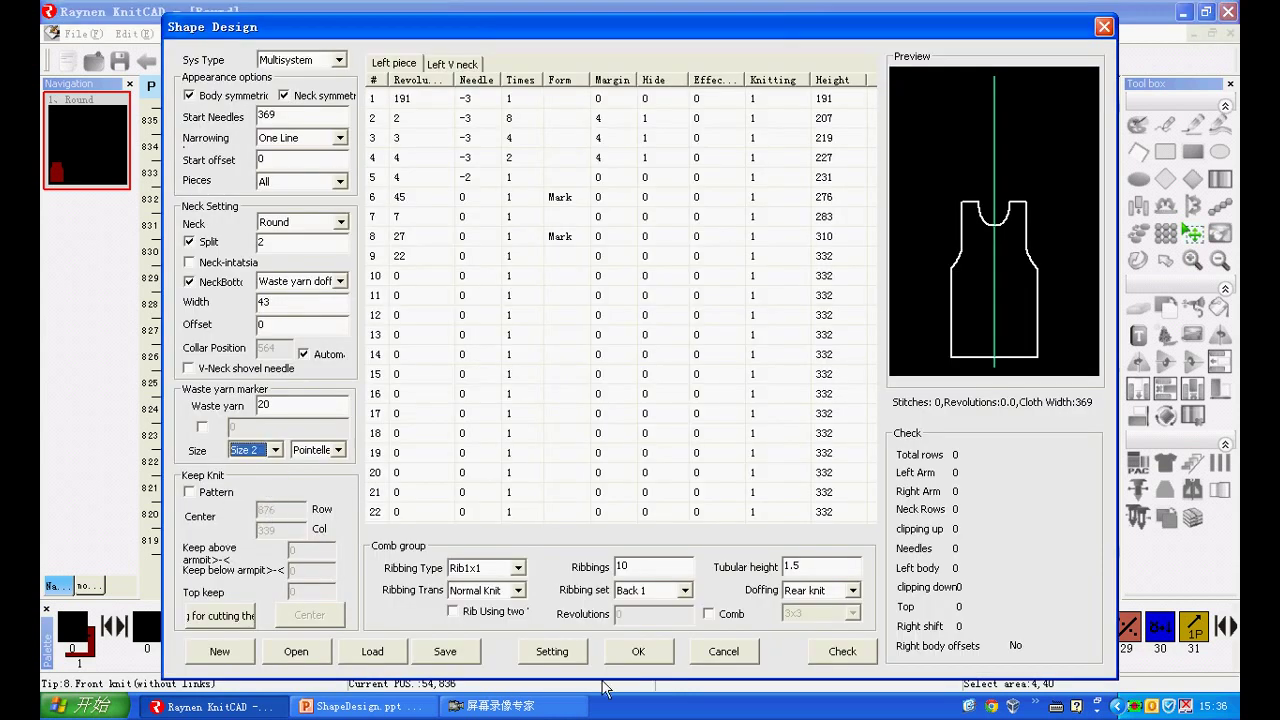
pyautogui.click(637, 651)
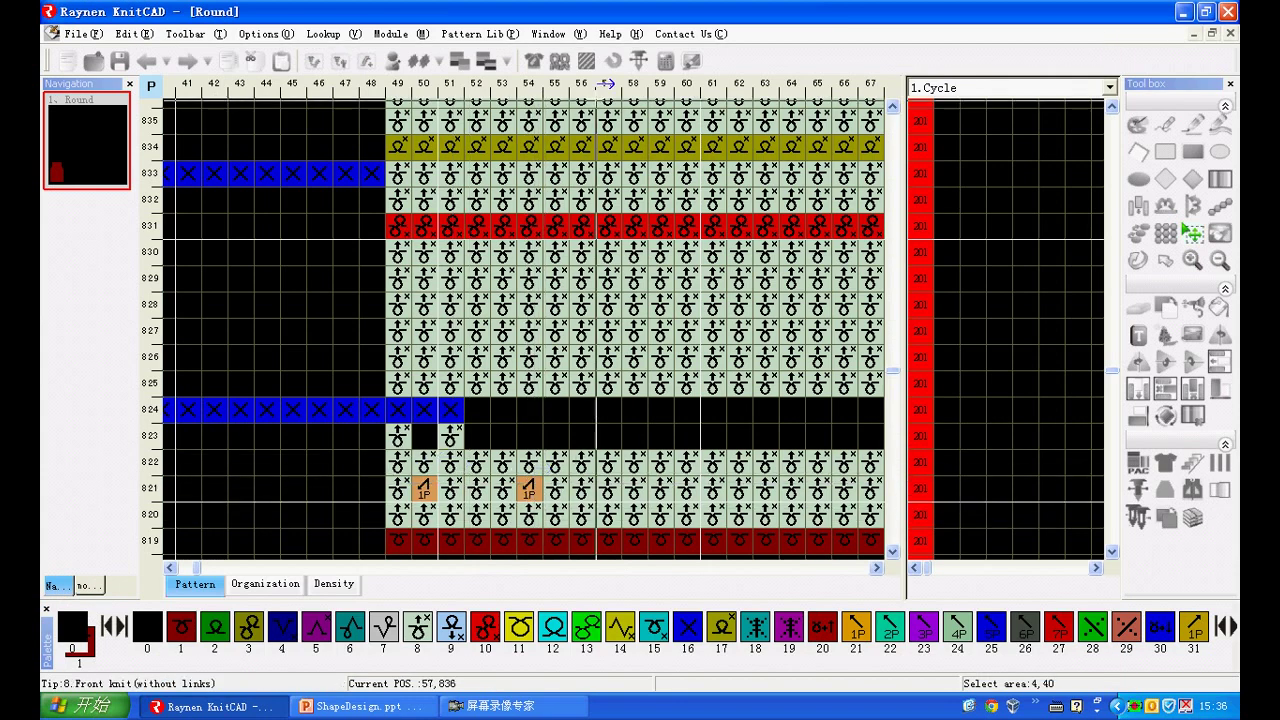
# Set the marker size to NULL, enable the custom waste yarn marker with 2x2x3 and regenerate the pattern
pyautogui.click(533, 60)
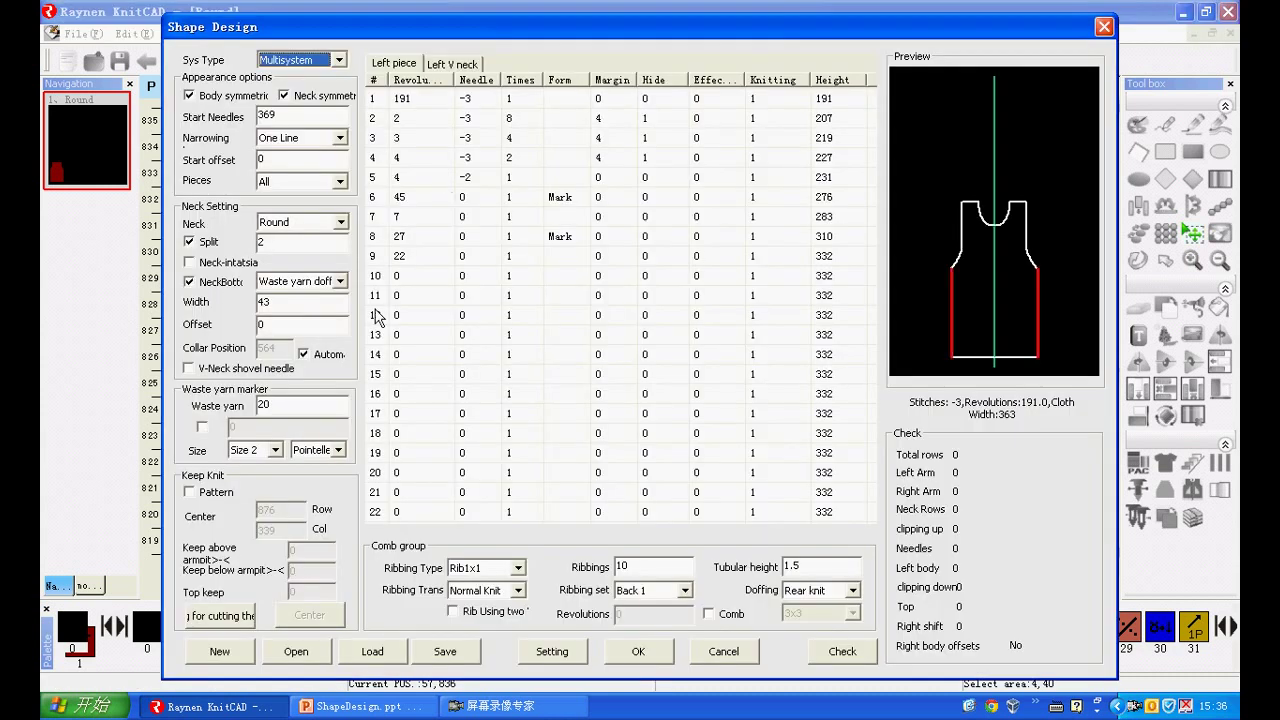
pyautogui.click(274, 450)
pyautogui.click(262, 467)
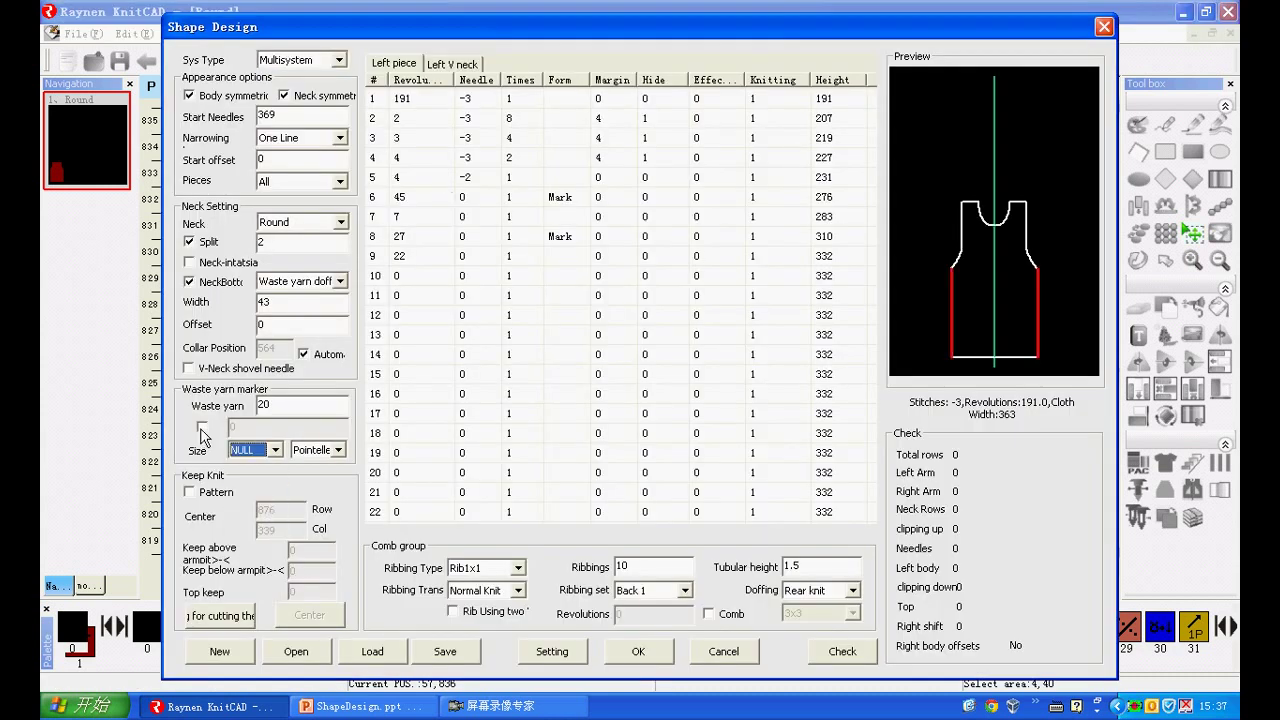
pyautogui.click(202, 429)
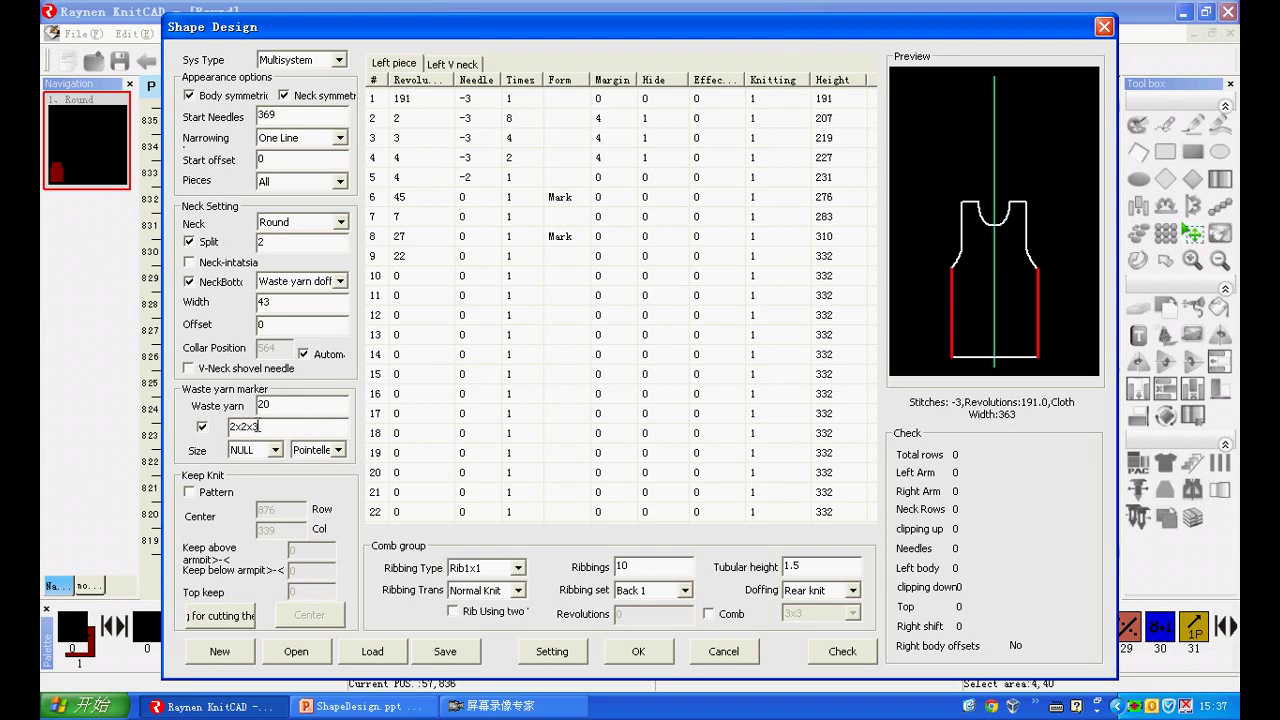
pyautogui.click(637, 651)
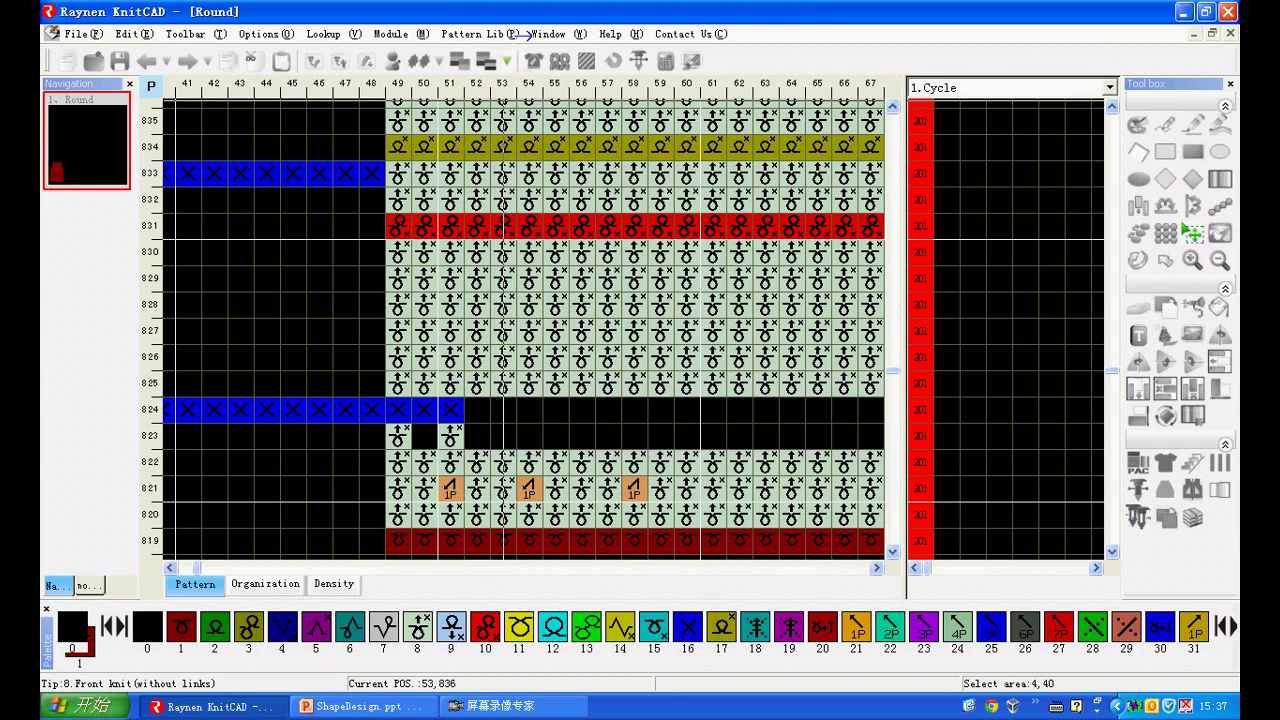
# Switch the custom waste yarn marker's type to Tuck and regenerate the pattern
pyautogui.click(530, 60)
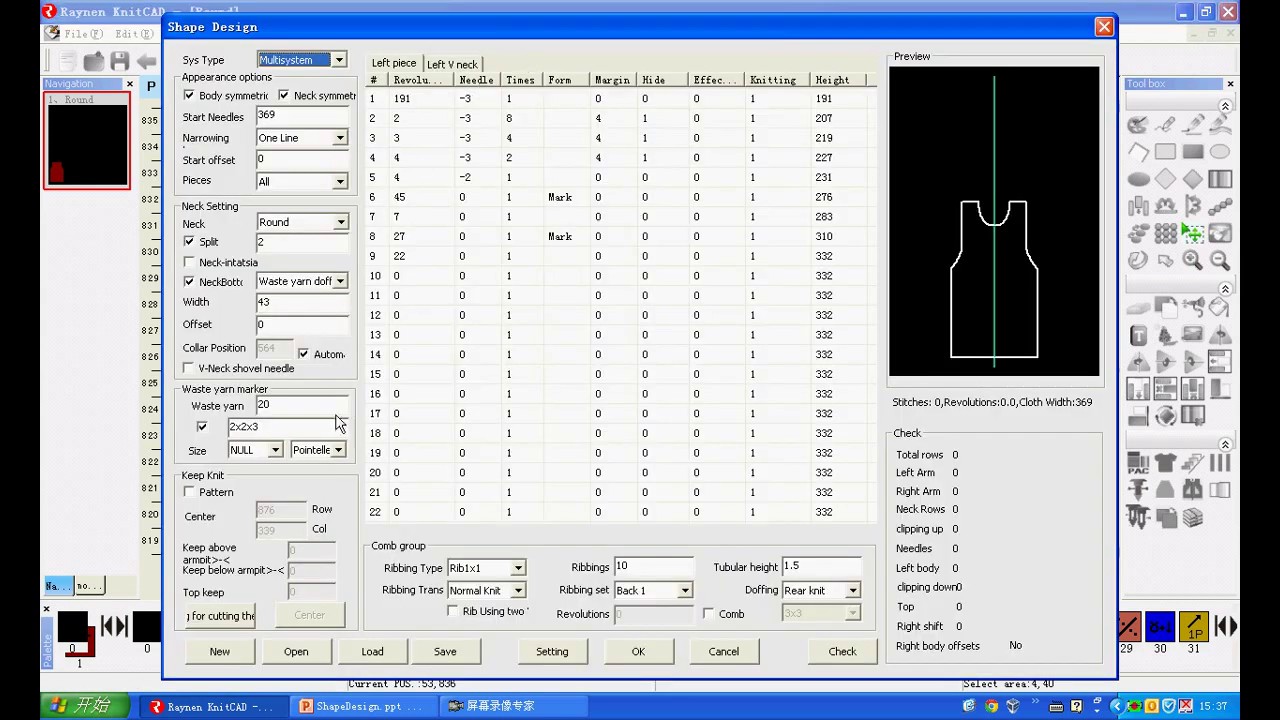
pyautogui.click(339, 451)
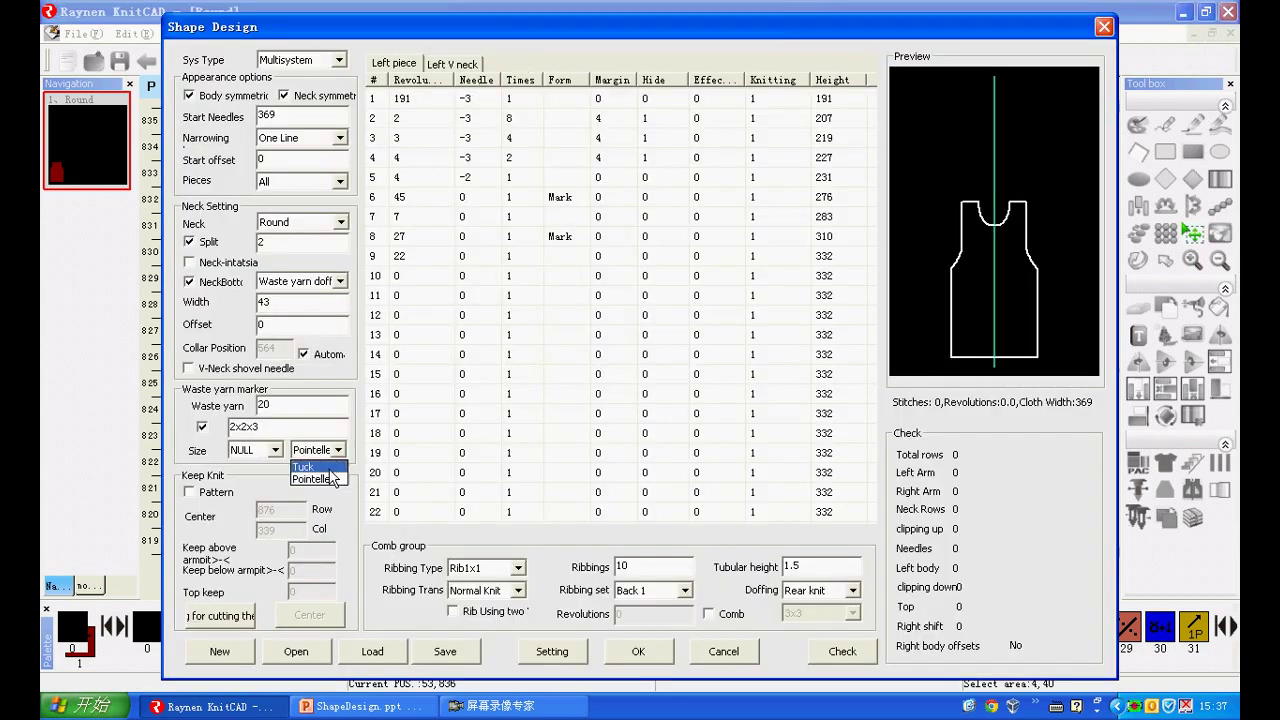
pyautogui.click(335, 466)
pyautogui.click(637, 652)
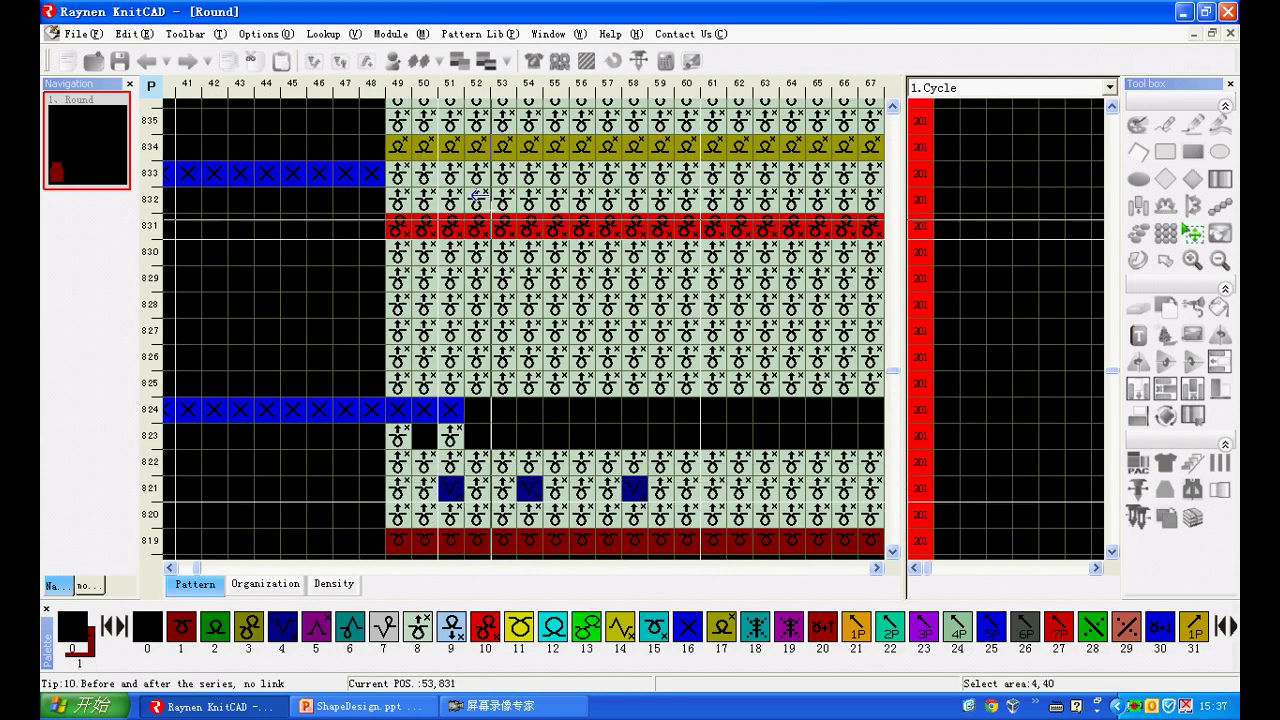
# Reopen Shape Design, review the available ribbing types and choose Rib1x1 for the comb group
pyautogui.click(532, 60)
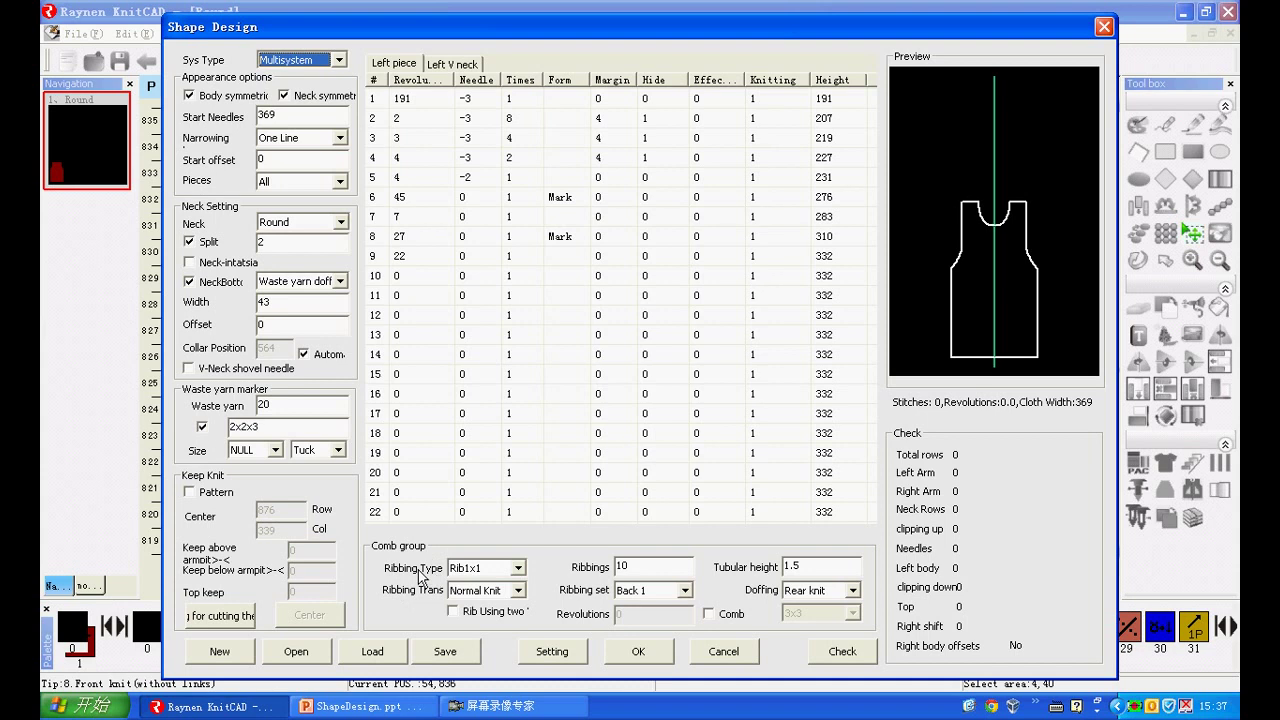
pyautogui.click(518, 568)
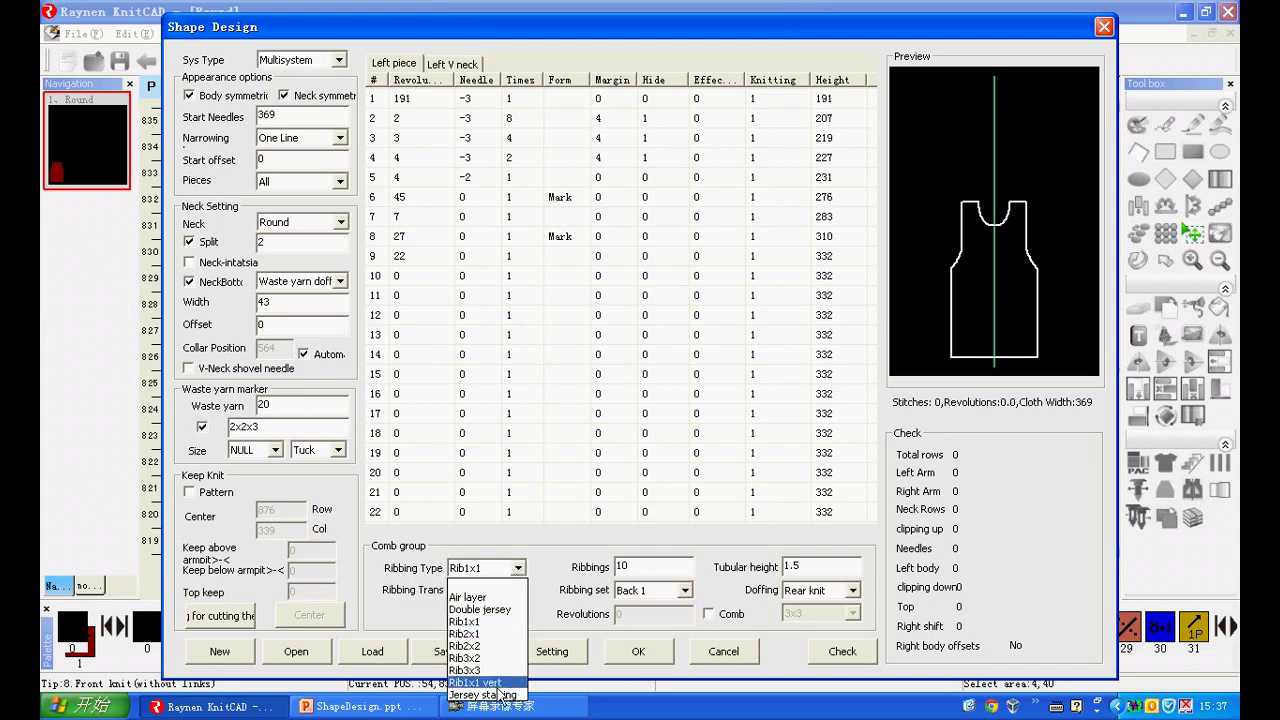
pyautogui.click(473, 623)
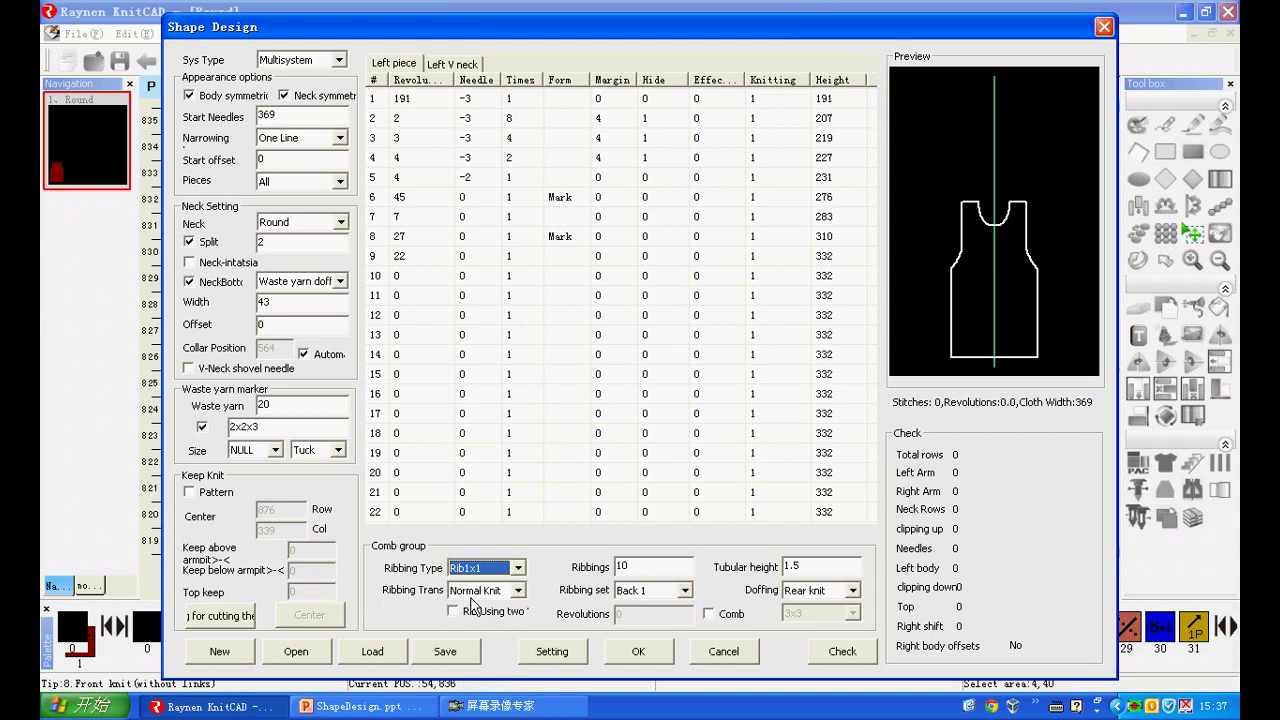
# Set the ribbing transition to Normal Knit and regenerate the pattern
pyautogui.click(518, 590)
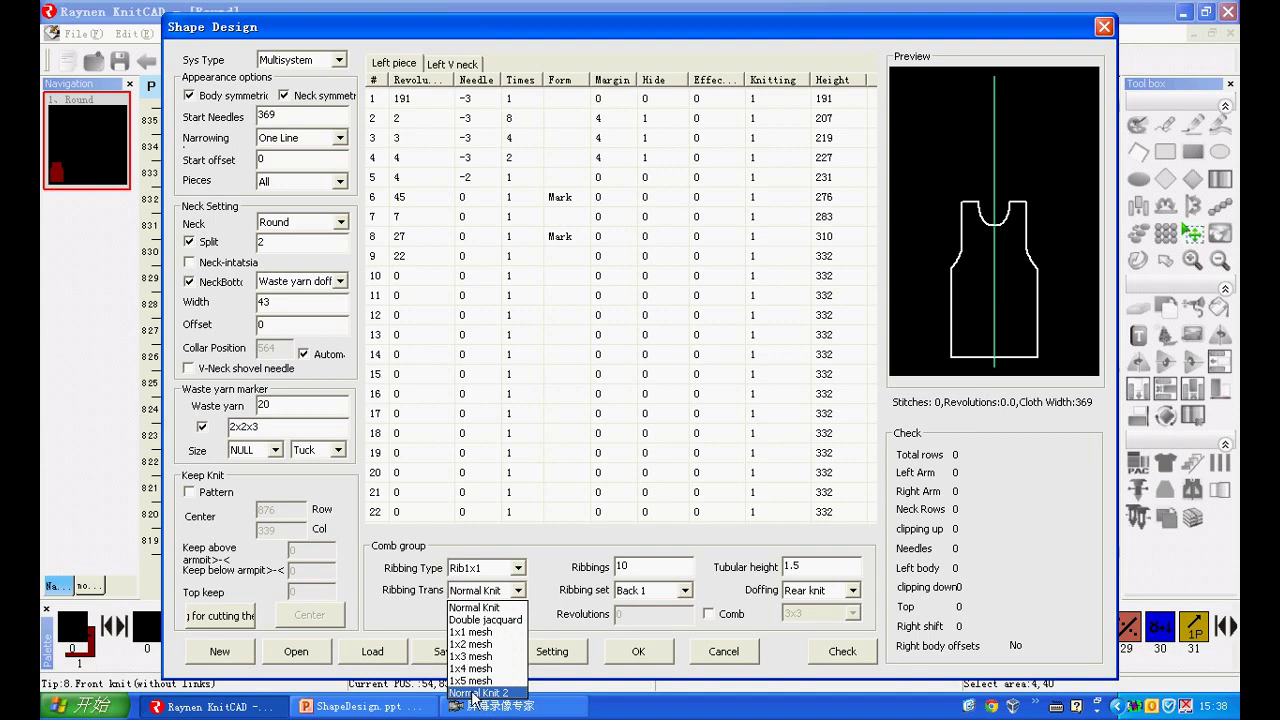
pyautogui.click(478, 607)
pyautogui.click(498, 592)
pyautogui.click(463, 609)
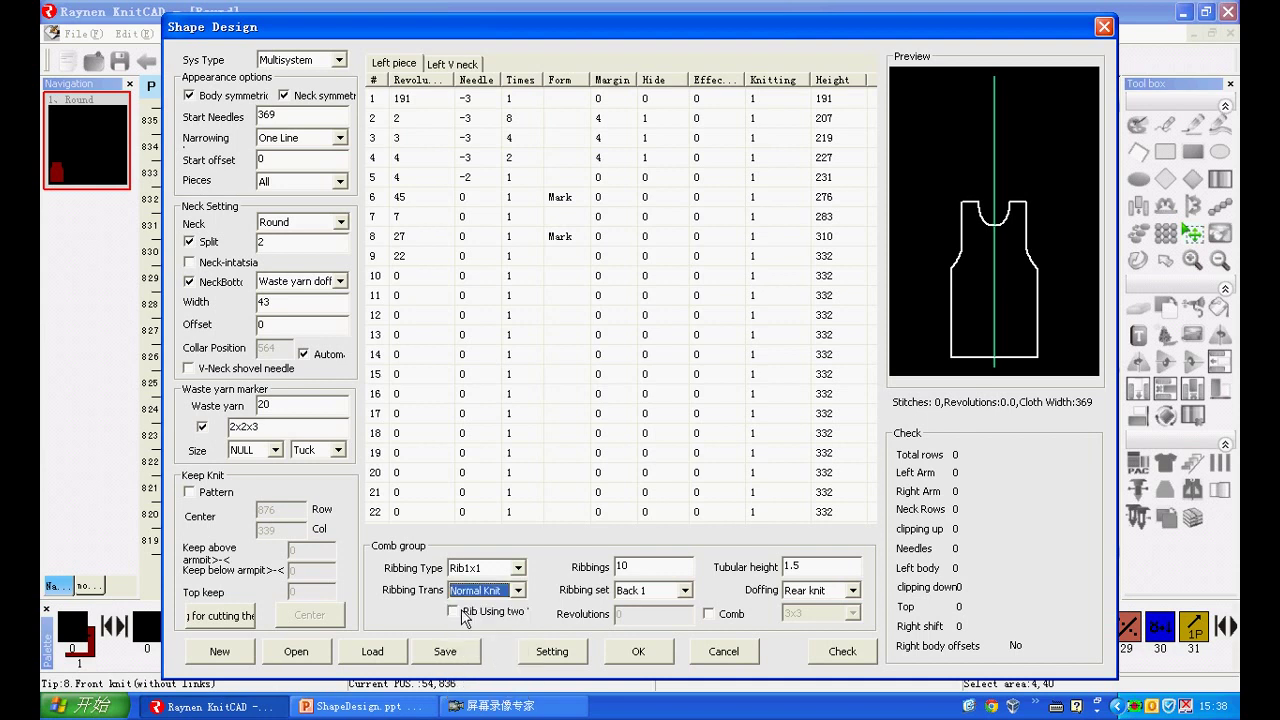
pyautogui.click(641, 650)
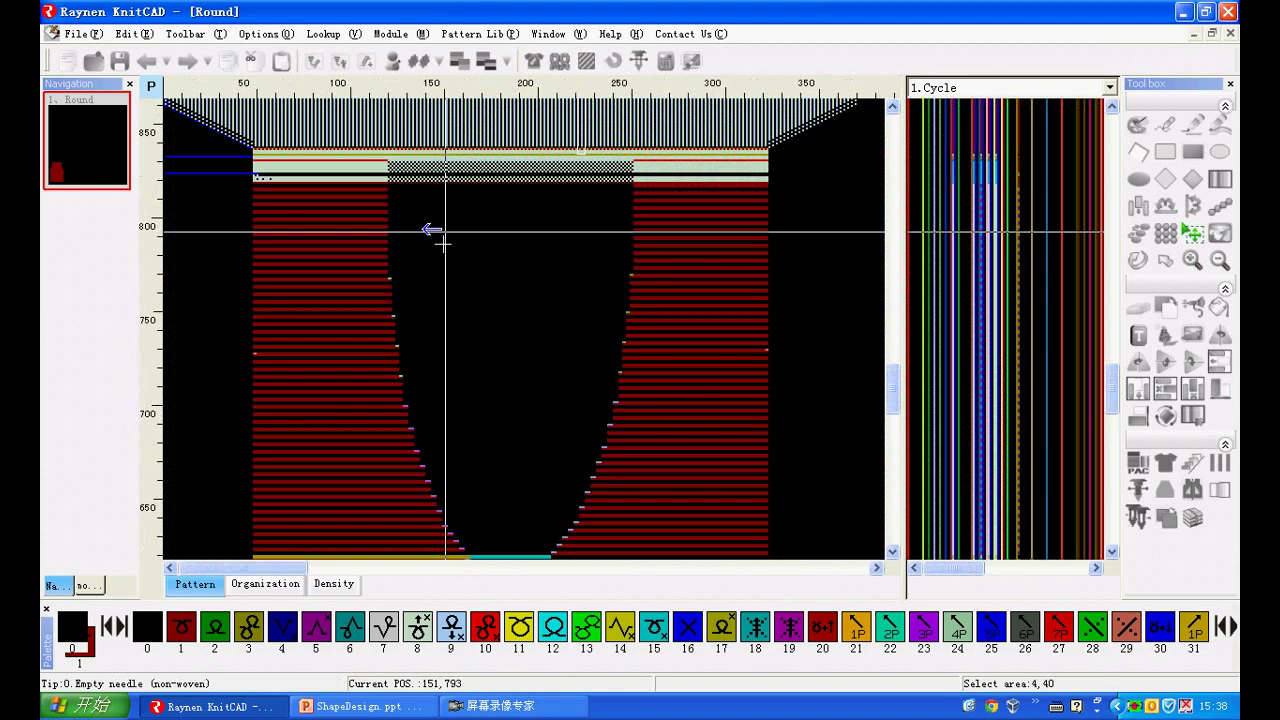
# Select row 38, the transition row between the ribbing and the body, in the regenerated pattern
pyautogui.scroll(4, 369, 506)
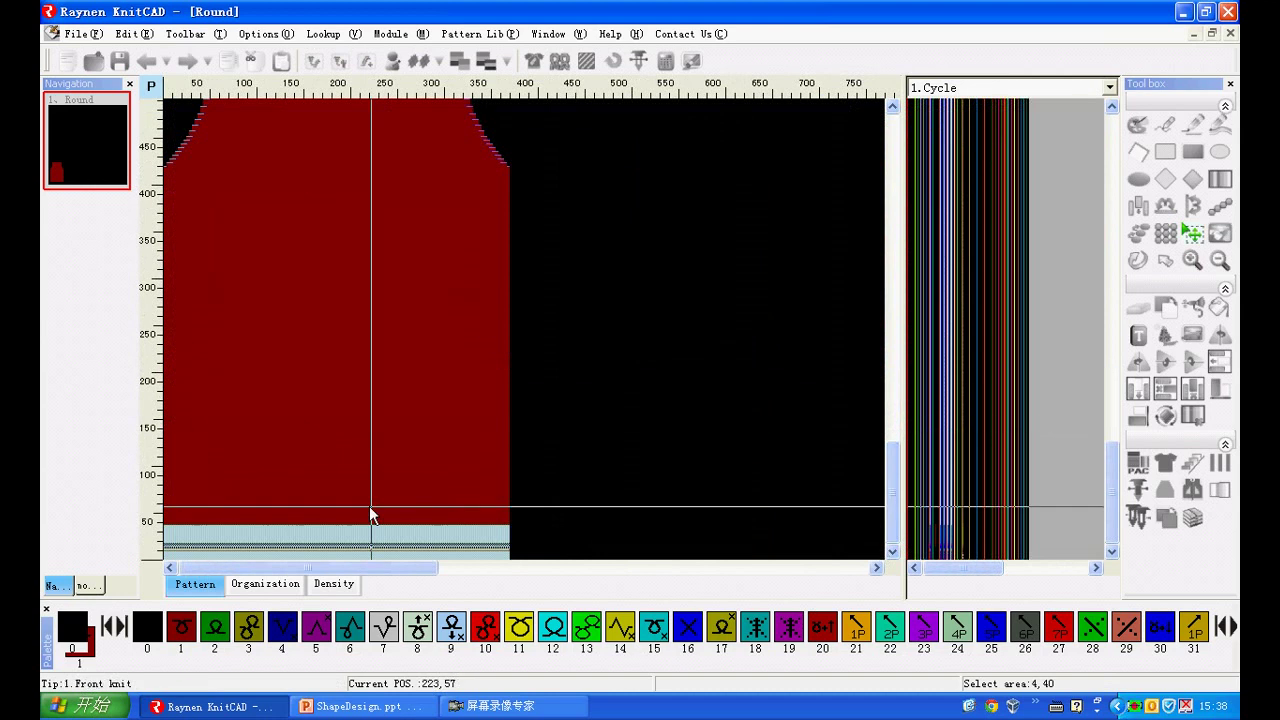
pyautogui.scroll(2, 483, 507)
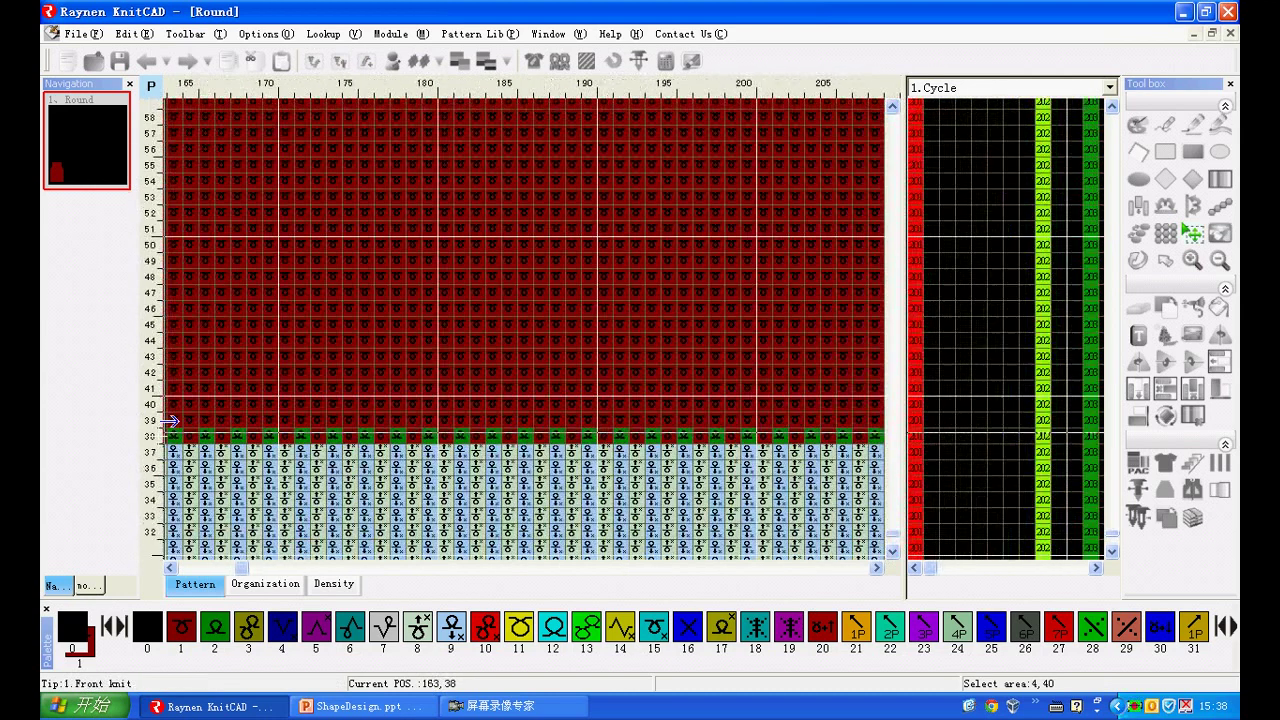
pyautogui.click(160, 438)
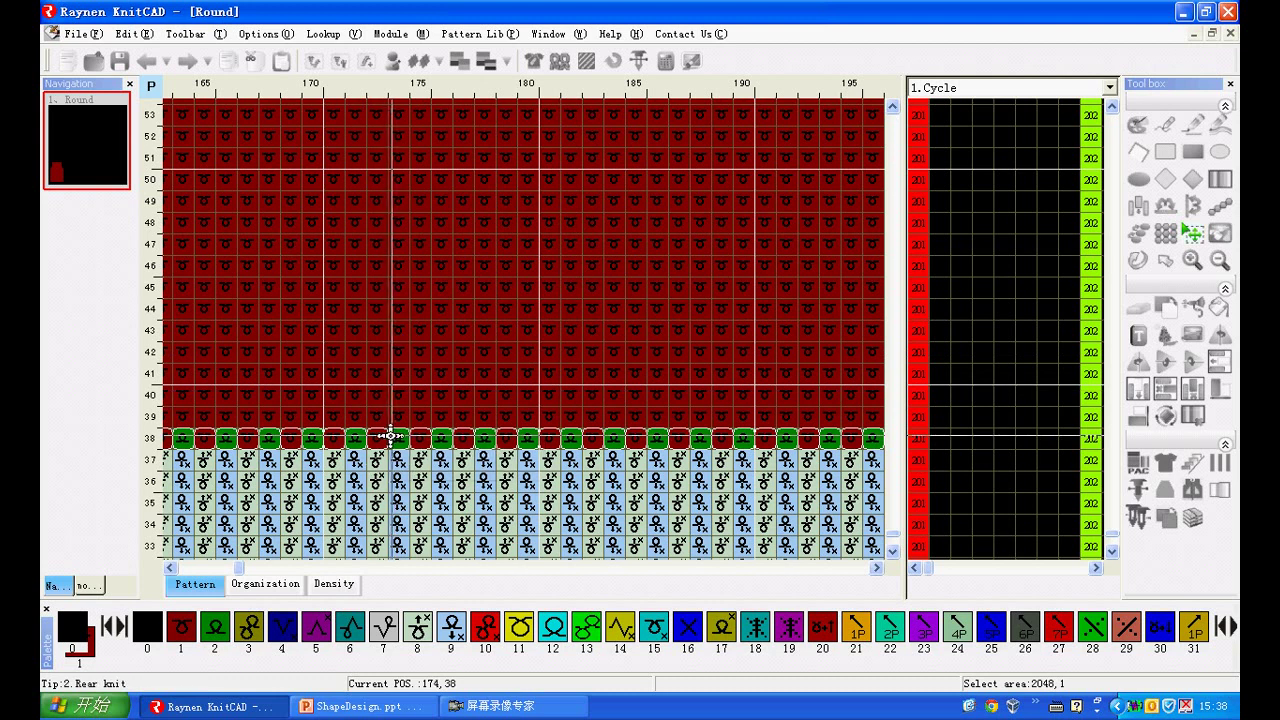
# Choose the blank entry for the ribbing set, regenerate the pattern and inspect the rows at the start of the ribbing
pyautogui.click(533, 62)
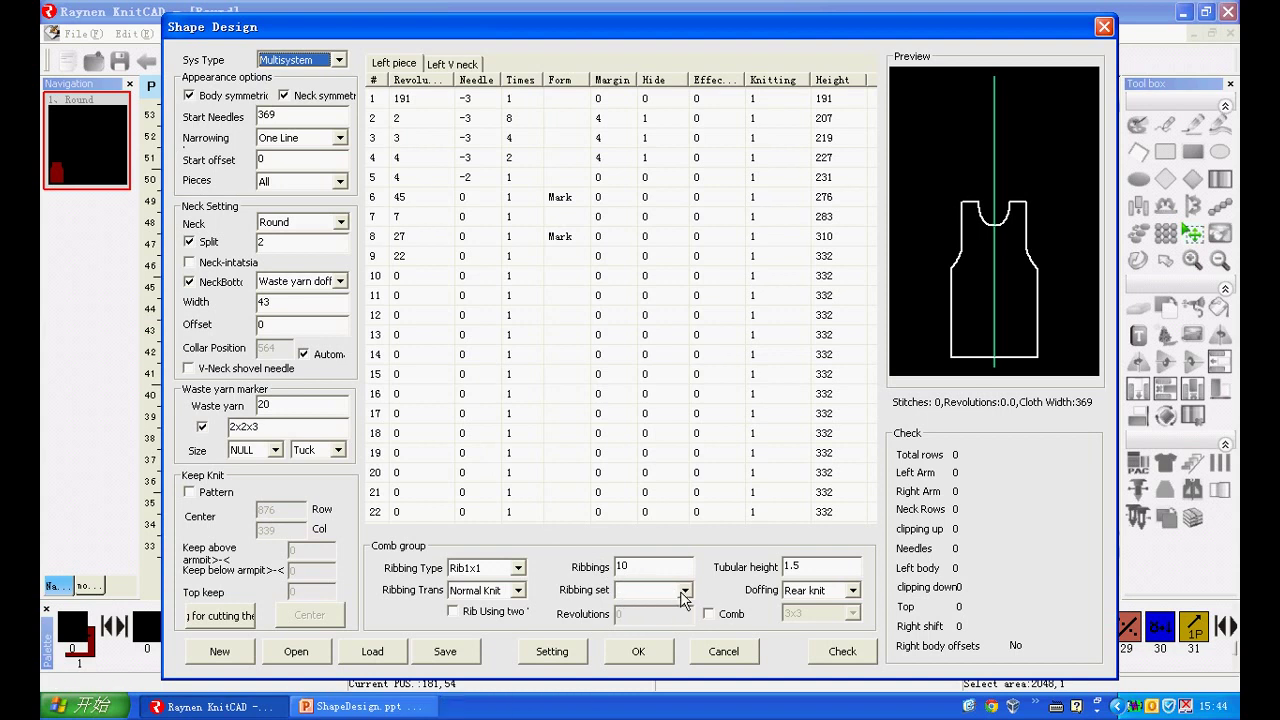
pyautogui.click(684, 591)
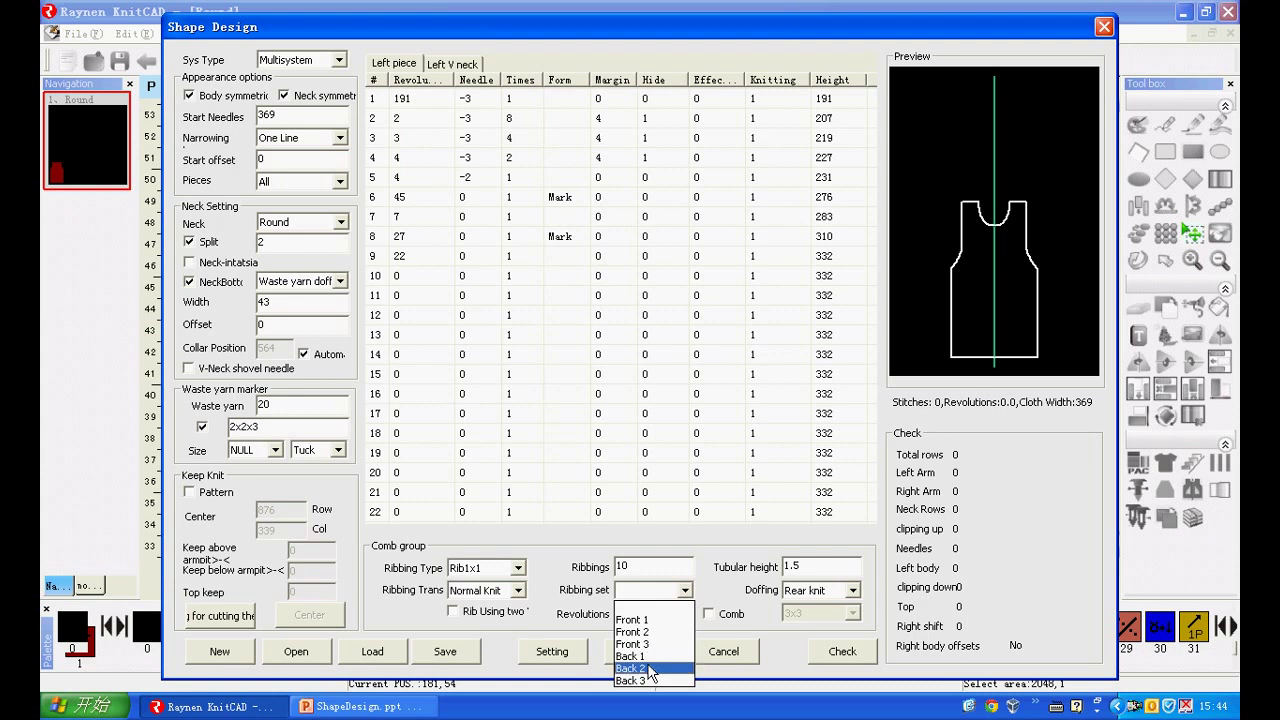
pyautogui.click(650, 608)
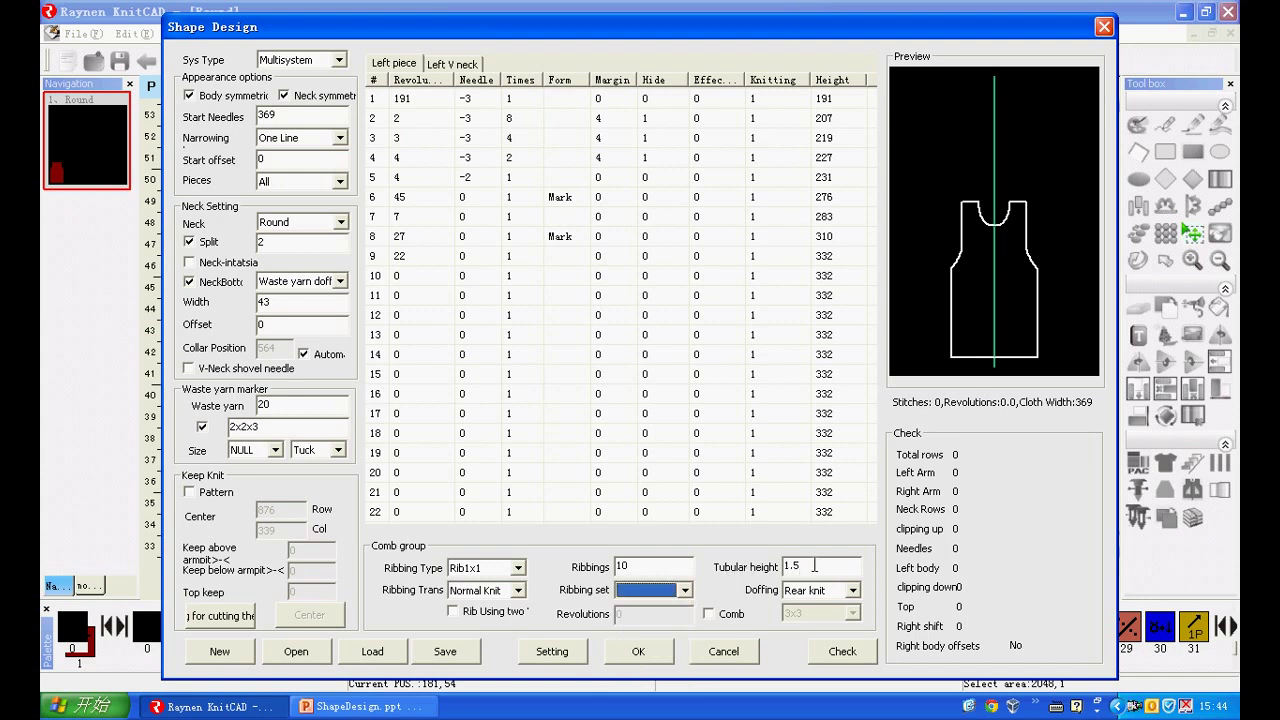
pyautogui.click(660, 652)
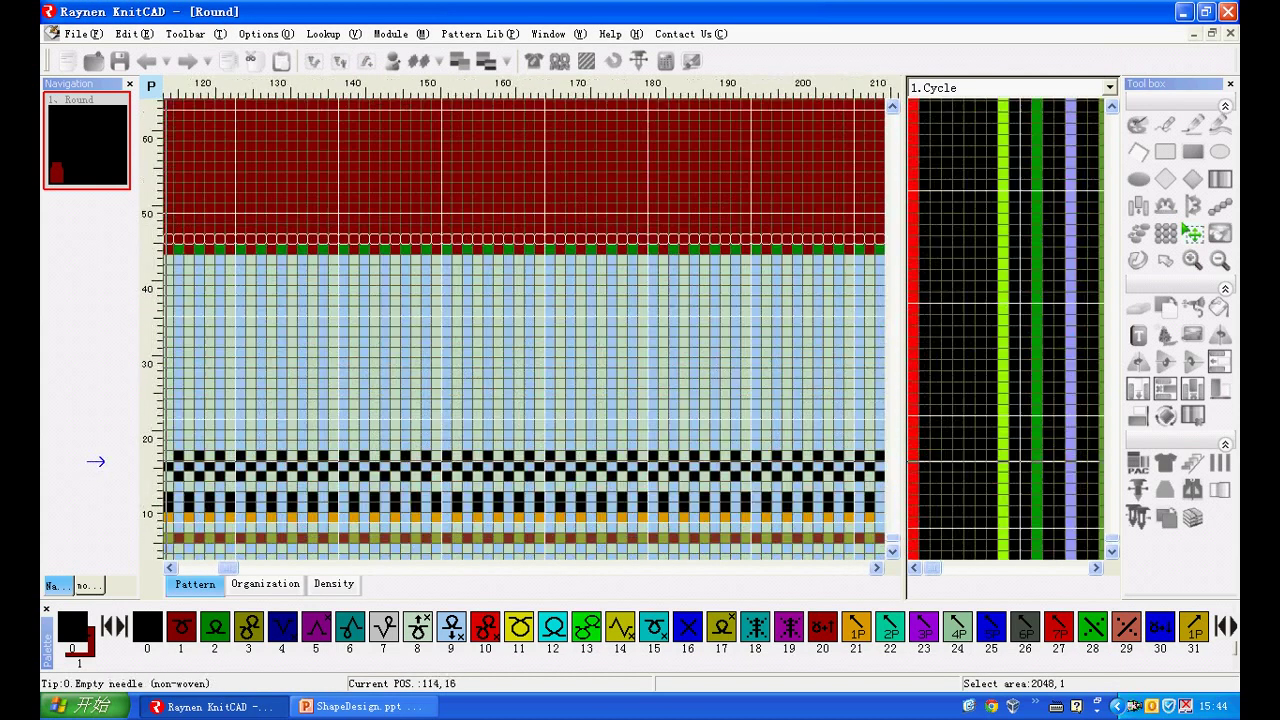
pyautogui.scroll(2, 187, 537)
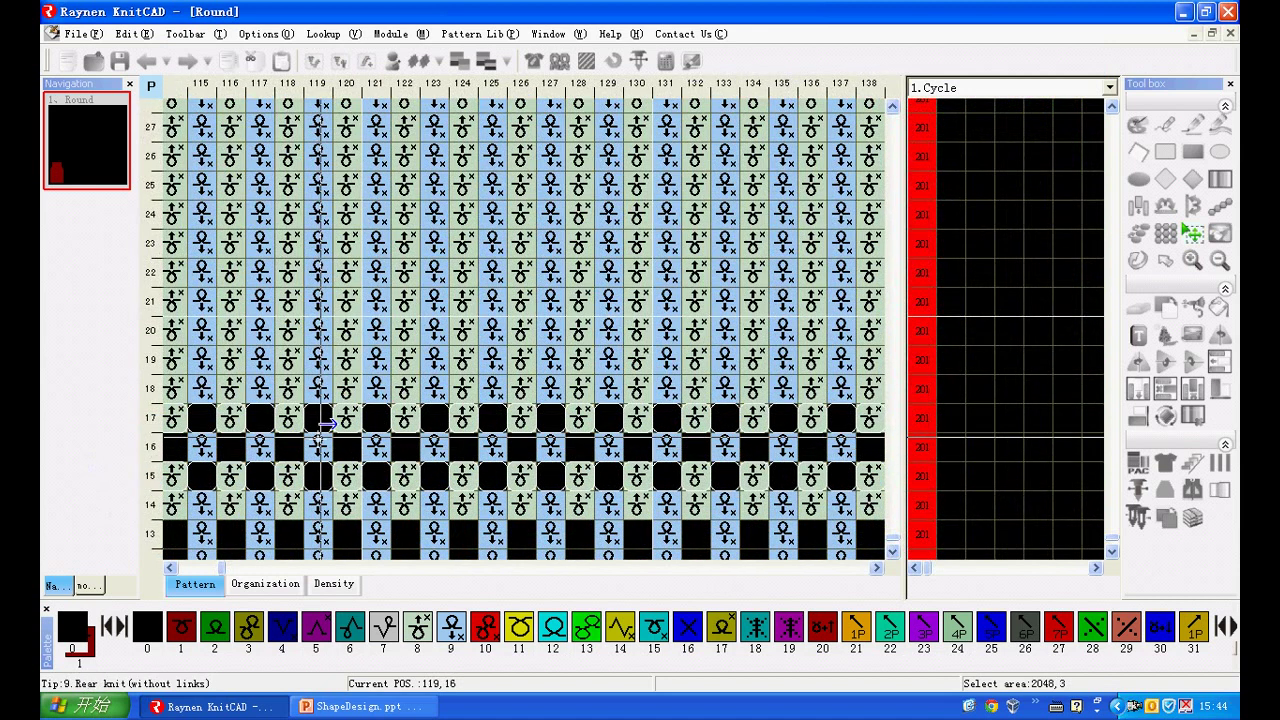
pyautogui.scroll(-1, 512, 173)
pyautogui.scroll(-1, 512, 173)
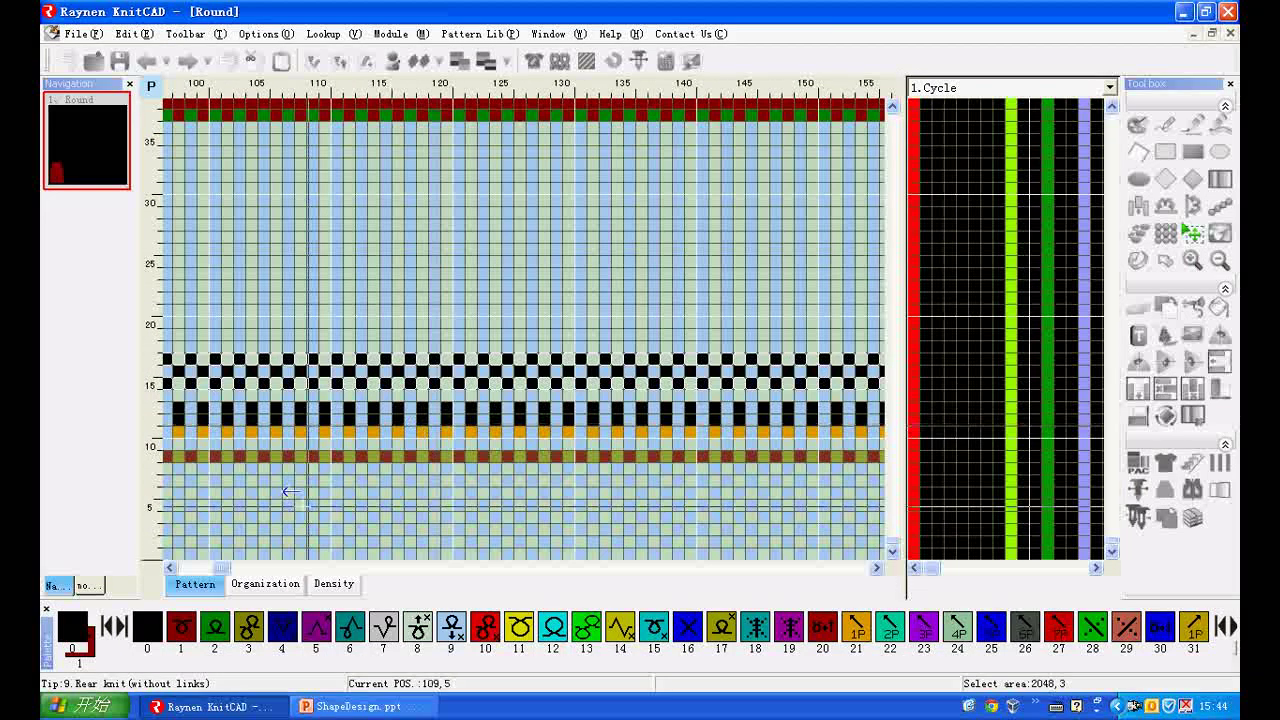
pyautogui.scroll(2, 512, 173)
# Set the comb group's doffing to Front Doffing and regenerate the pattern
pyautogui.click(533, 63)
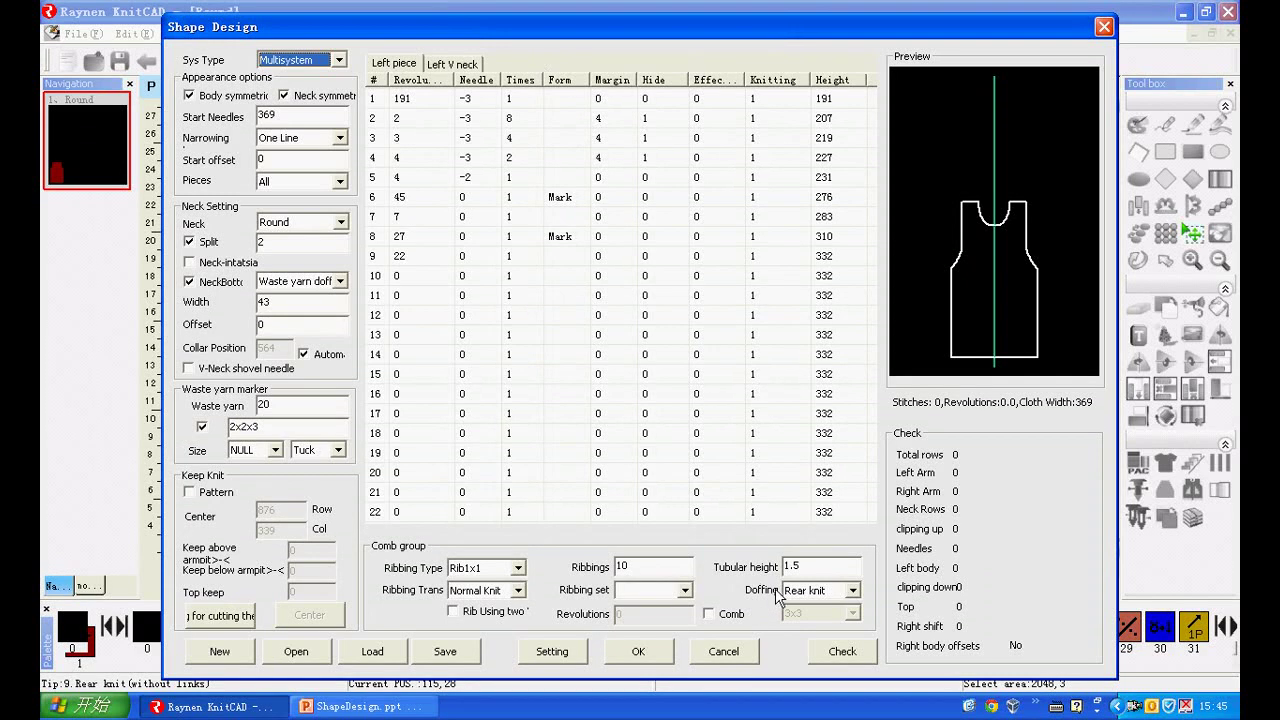
pyautogui.click(859, 591)
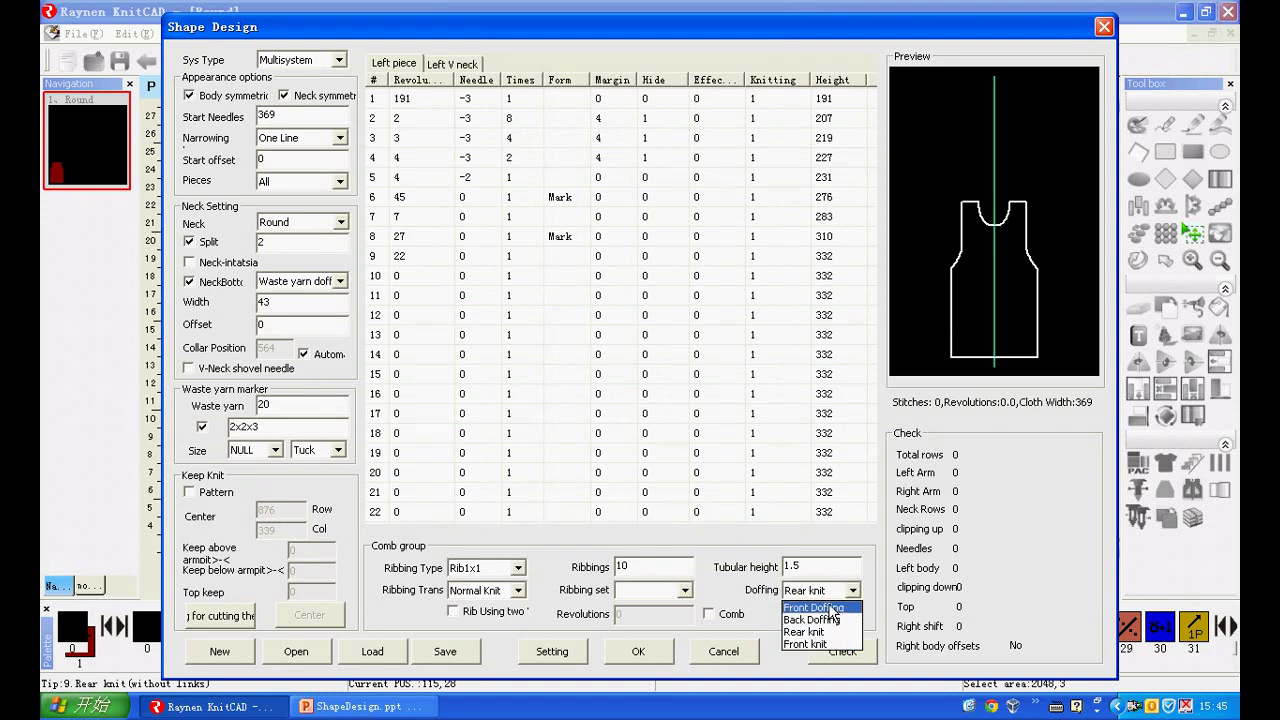
pyautogui.click(829, 608)
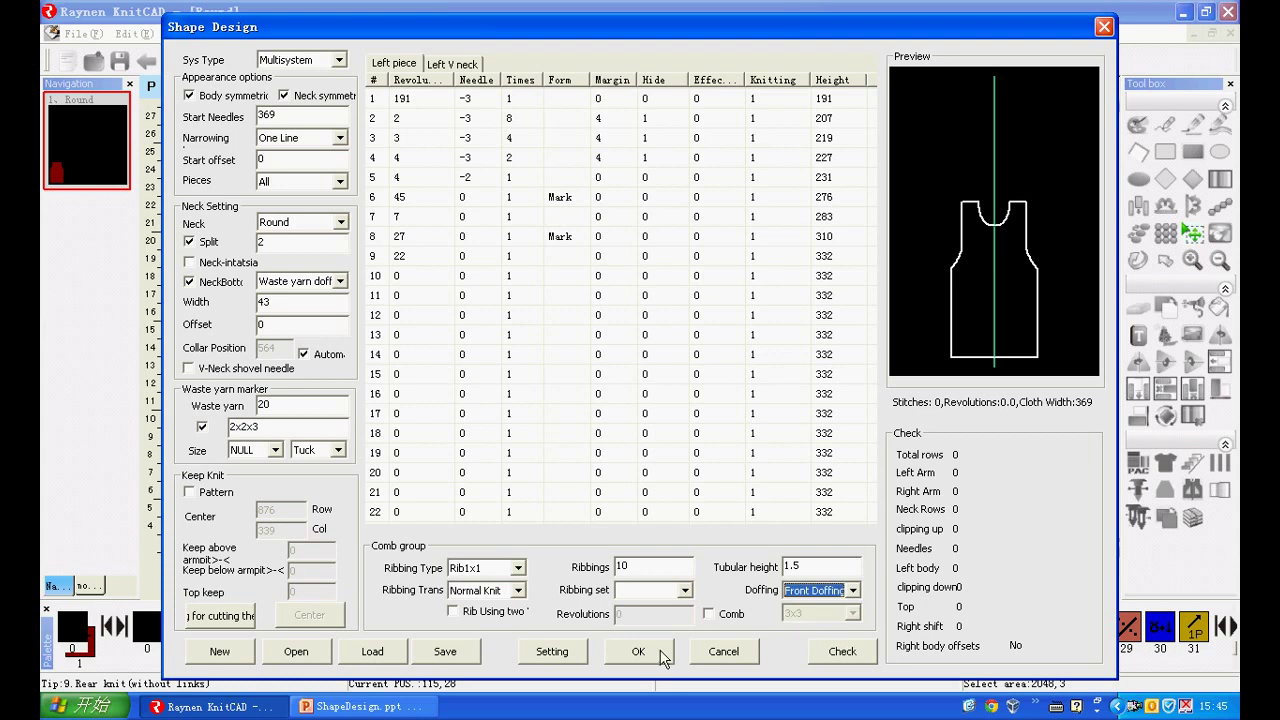
pyautogui.click(640, 652)
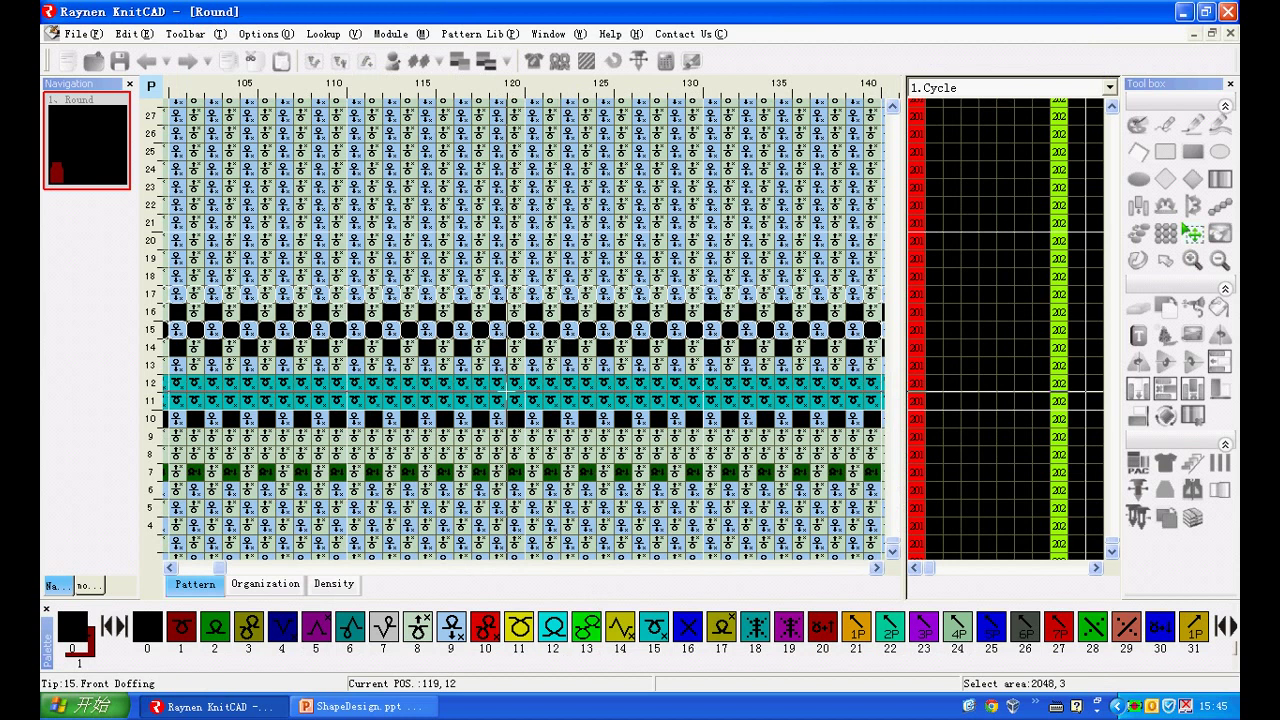
# Set the comb group's doffing to Back Doffing and regenerate the pattern
pyautogui.click(534, 61)
pyautogui.click(826, 590)
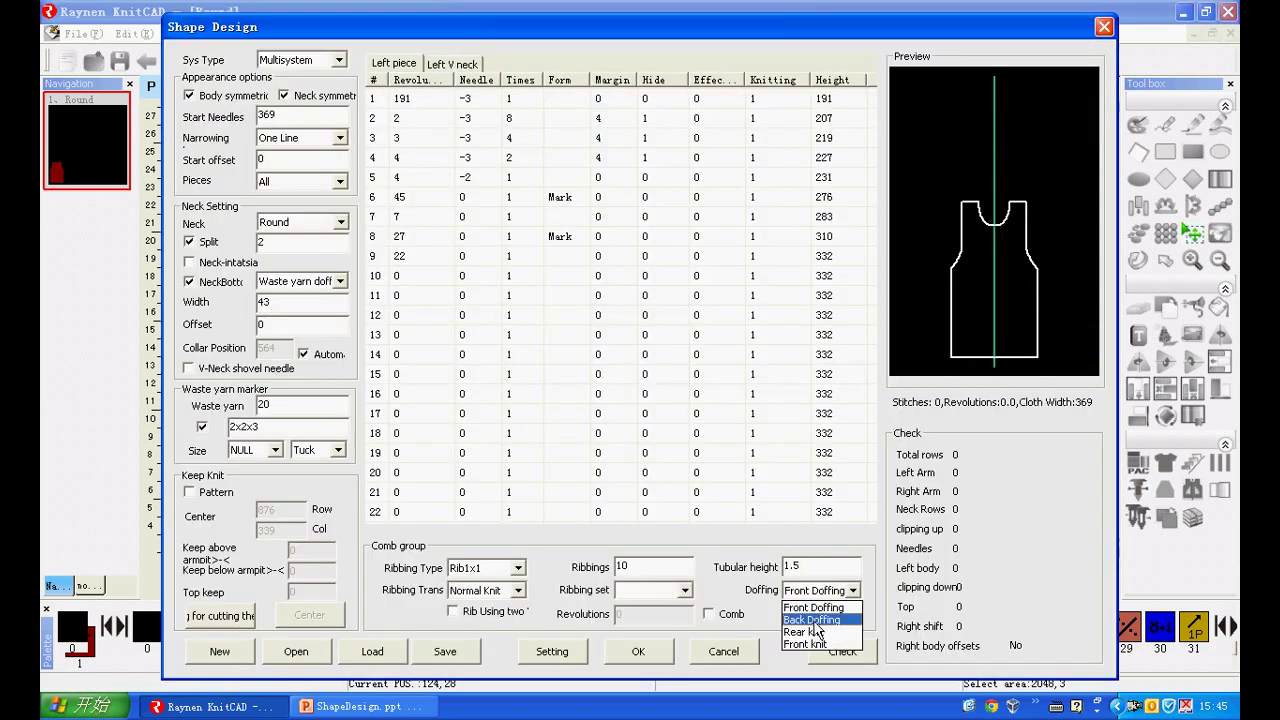
pyautogui.click(818, 624)
pyautogui.click(638, 651)
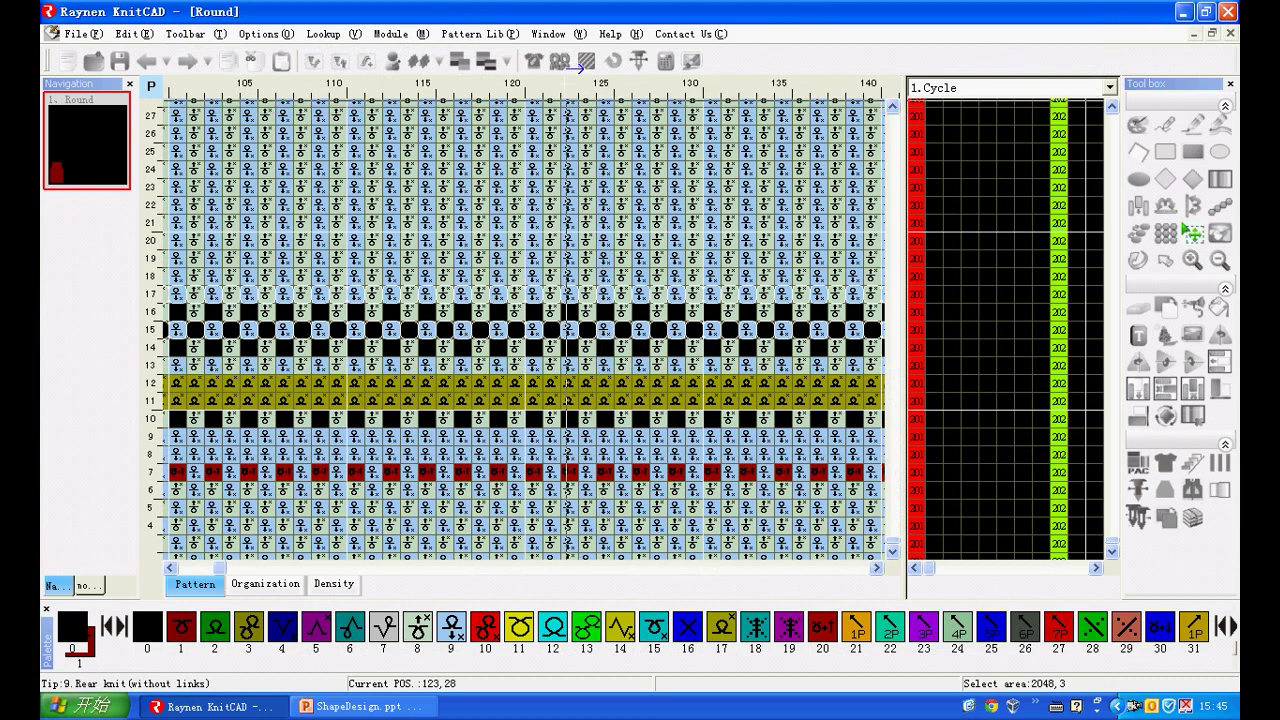
# Set the comb group's doffing to Rear knit and regenerate the pattern
pyautogui.click(534, 63)
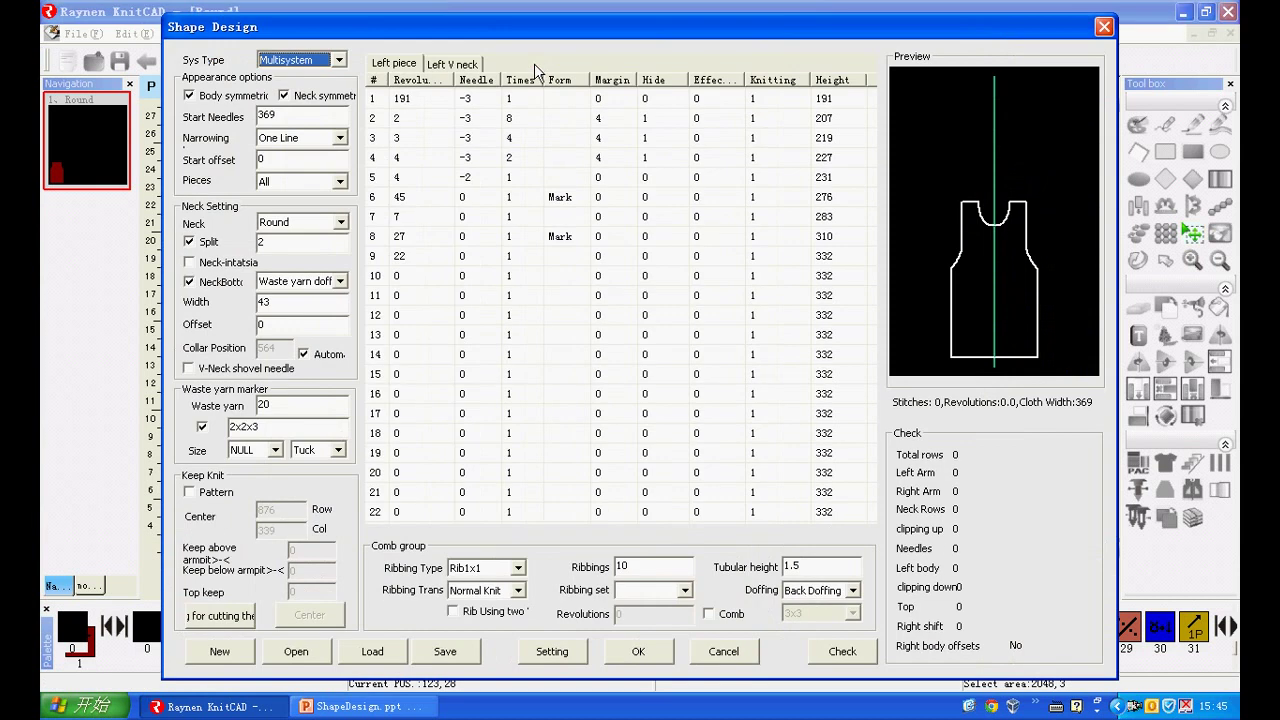
pyautogui.click(852, 591)
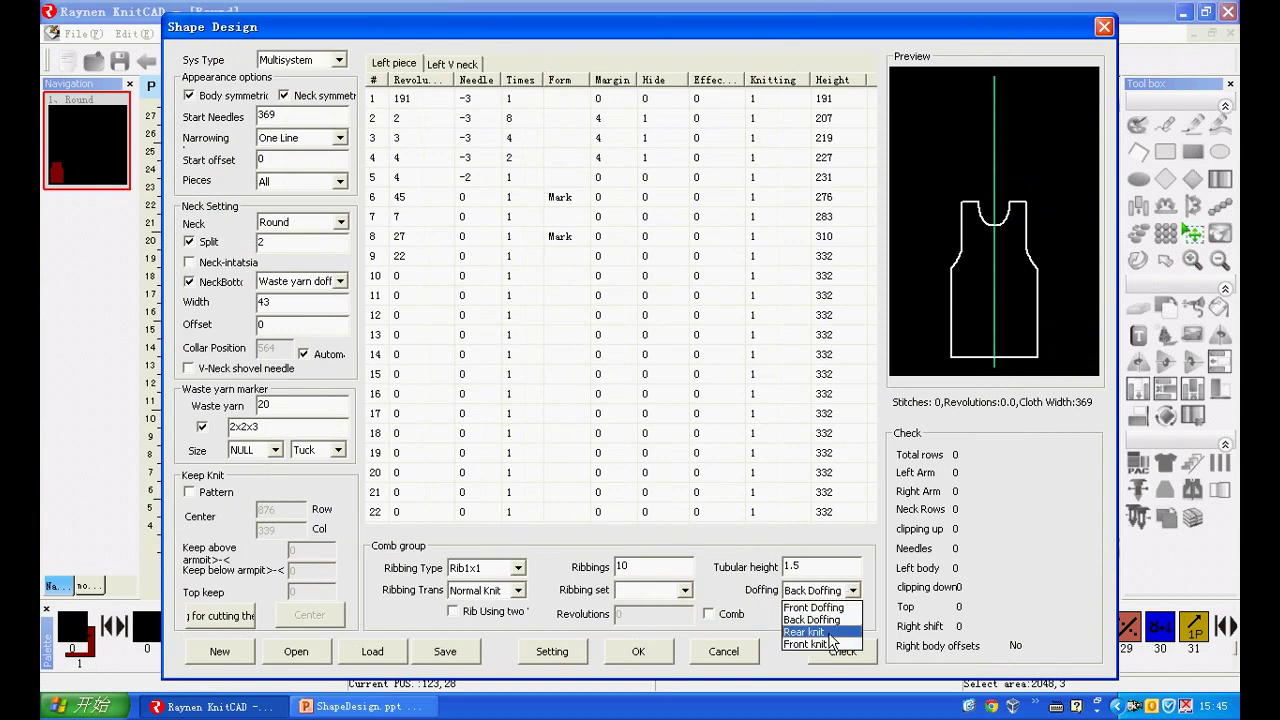
pyautogui.click(830, 633)
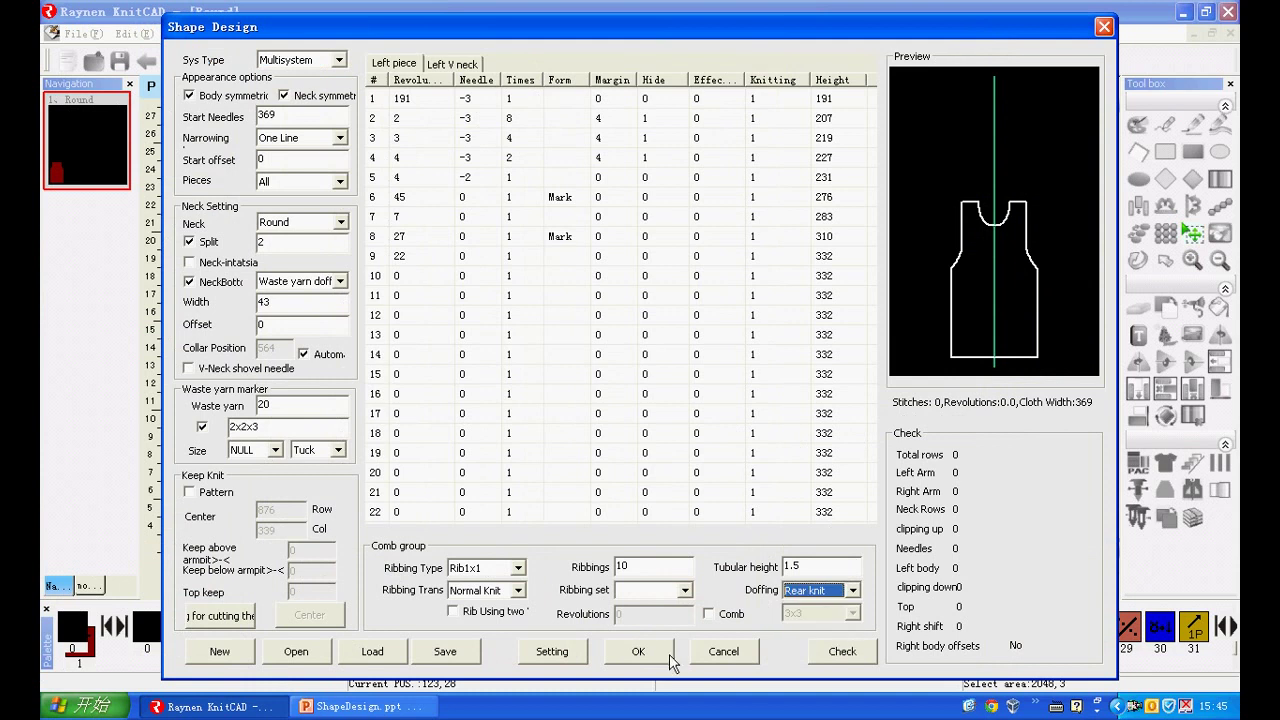
pyautogui.click(638, 651)
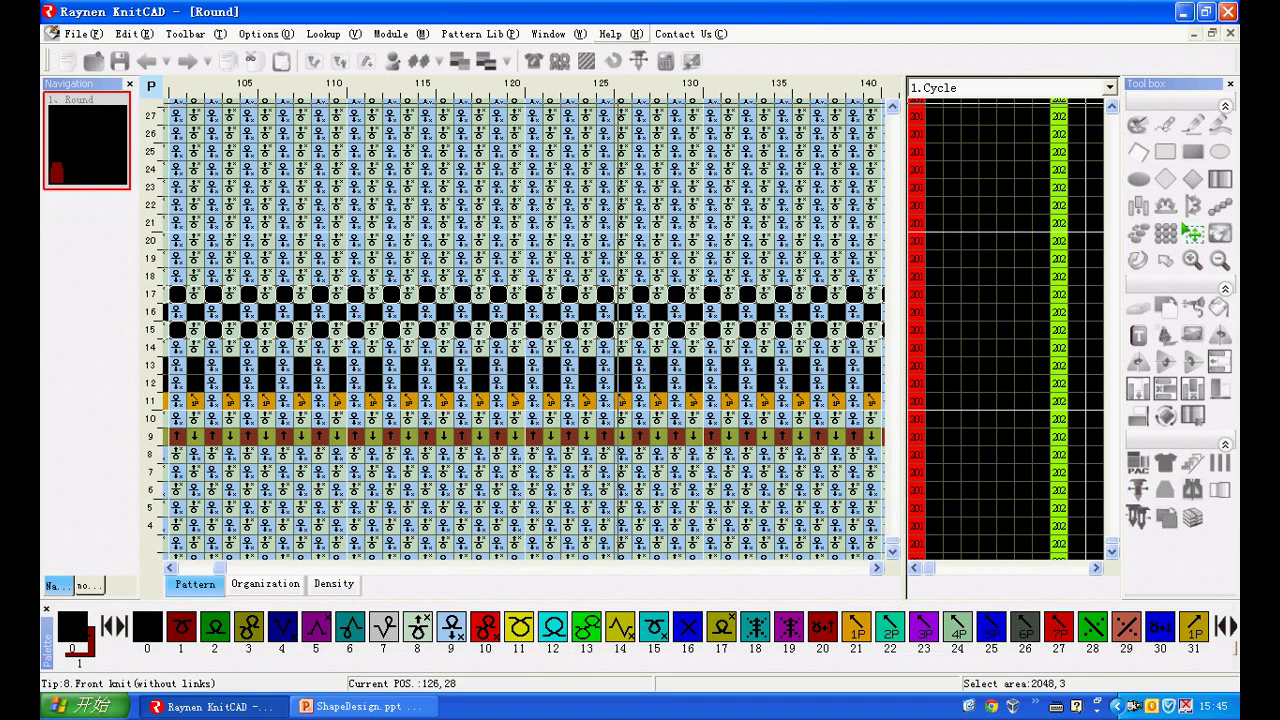
# Set the comb group's doffing to Front knit and regenerate the pattern
pyautogui.click(530, 60)
pyautogui.click(852, 590)
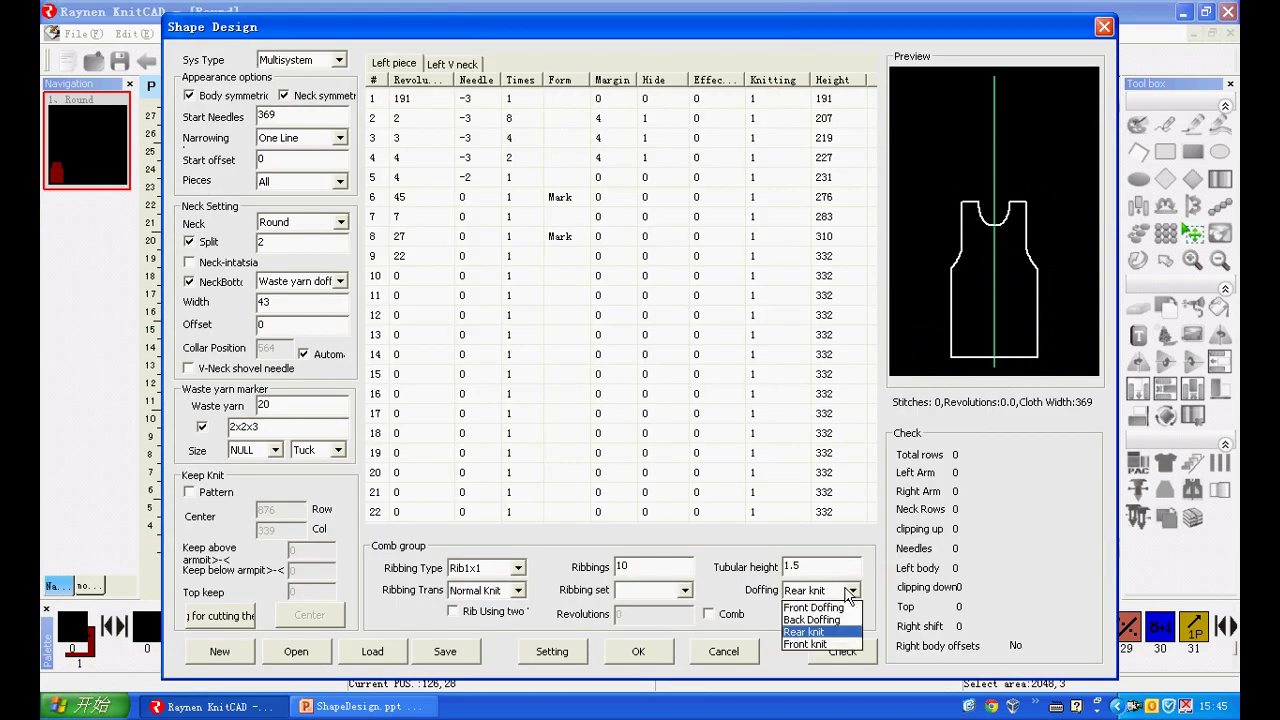
pyautogui.click(845, 645)
pyautogui.click(636, 651)
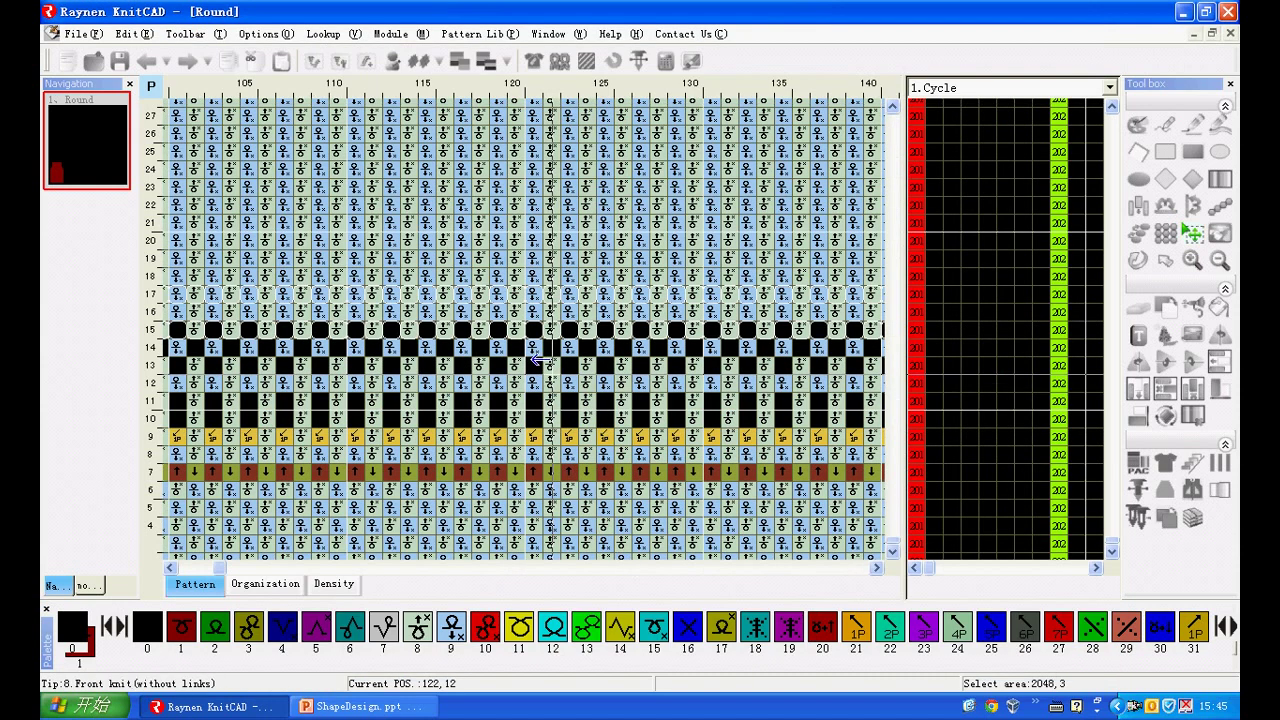
# Reopen Shape Design and enable the option for ribbing with two yarns, with 5 revolutions
pyautogui.click(533, 60)
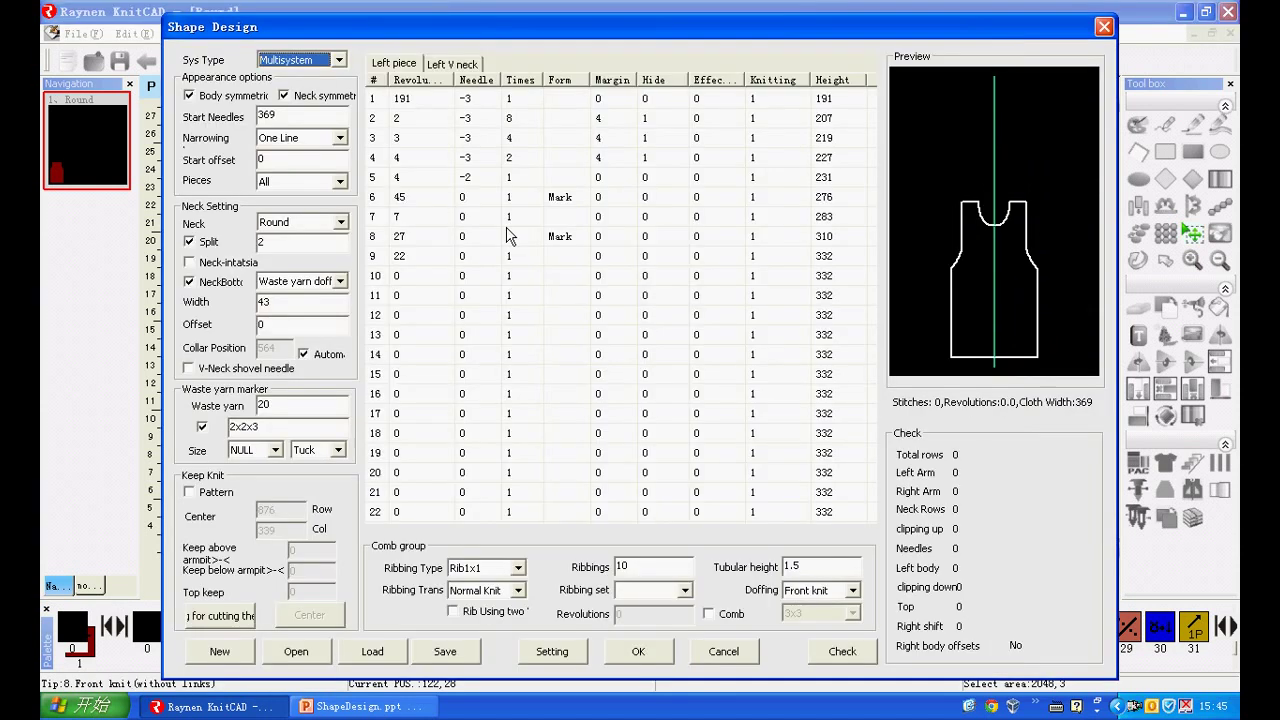
pyautogui.click(455, 612)
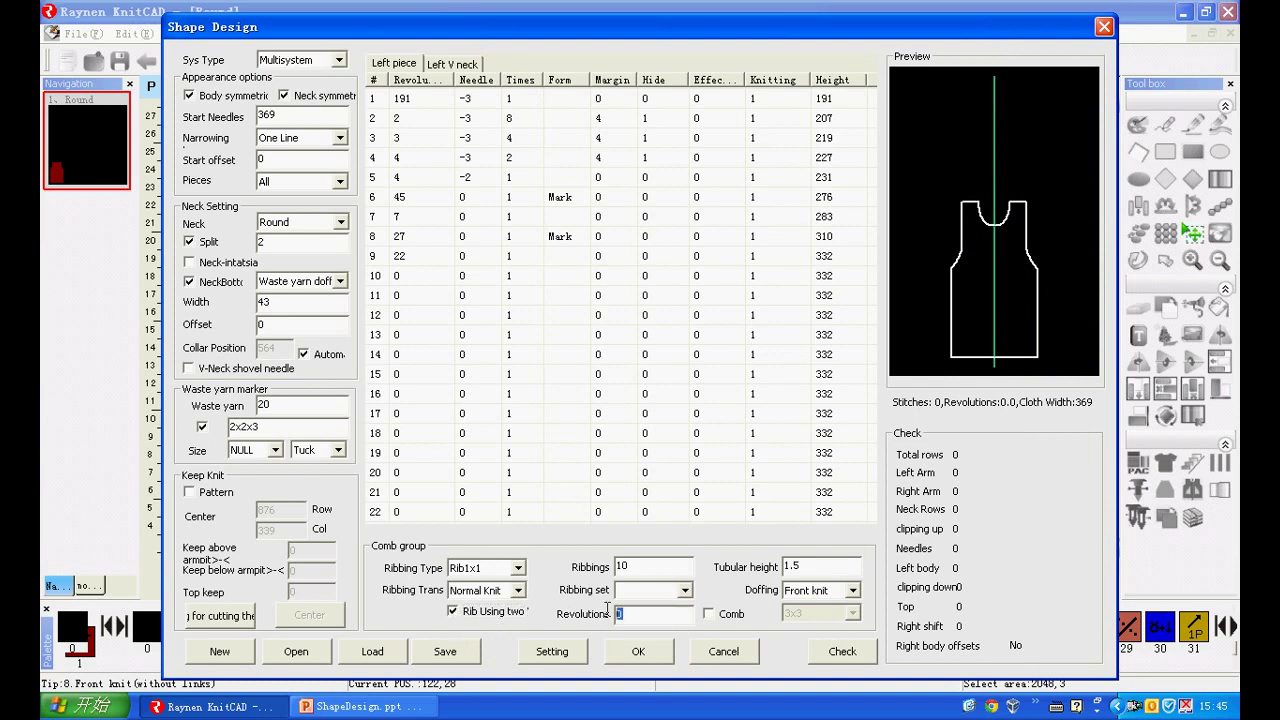
pyautogui.write('5')
# Set Rib 2nd Yarn to 7 in the advanced yarn parameters and regenerate the pattern
pyautogui.click(552, 652)
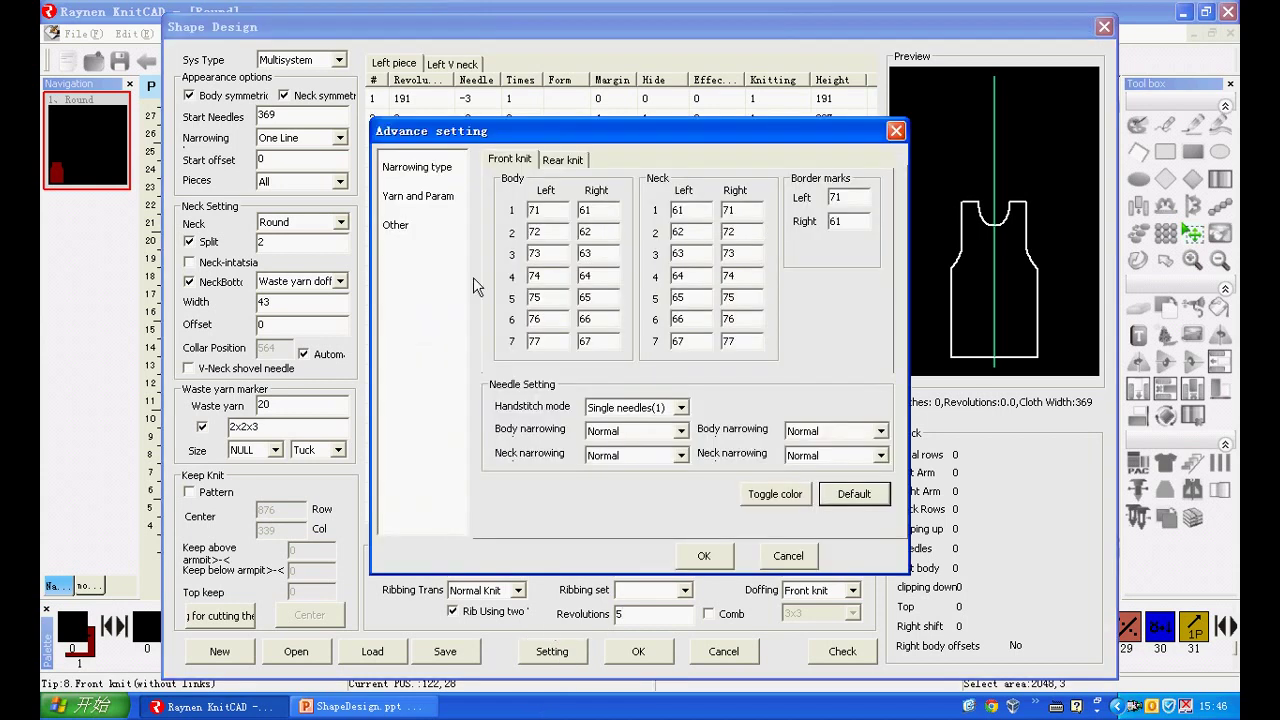
pyautogui.click(410, 200)
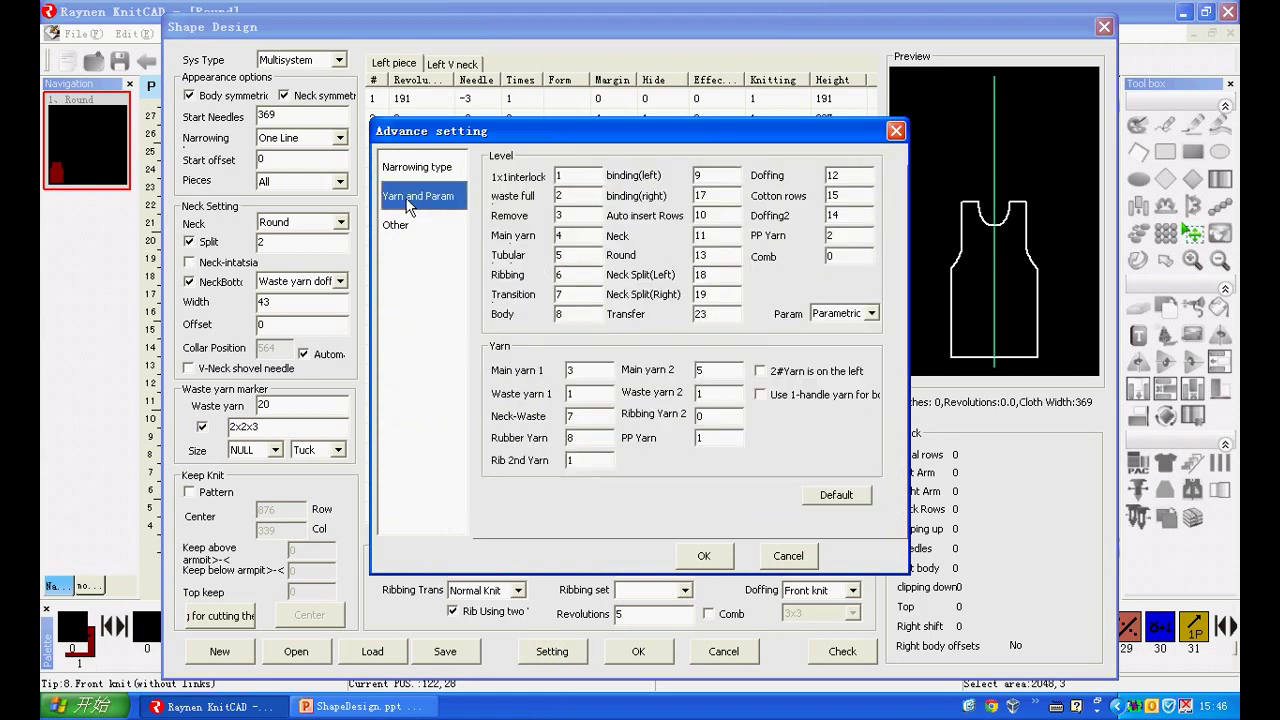
pyautogui.click(569, 462)
pyautogui.write('1')
pyautogui.click(572, 459)
pyautogui.doubleClick(572, 459)
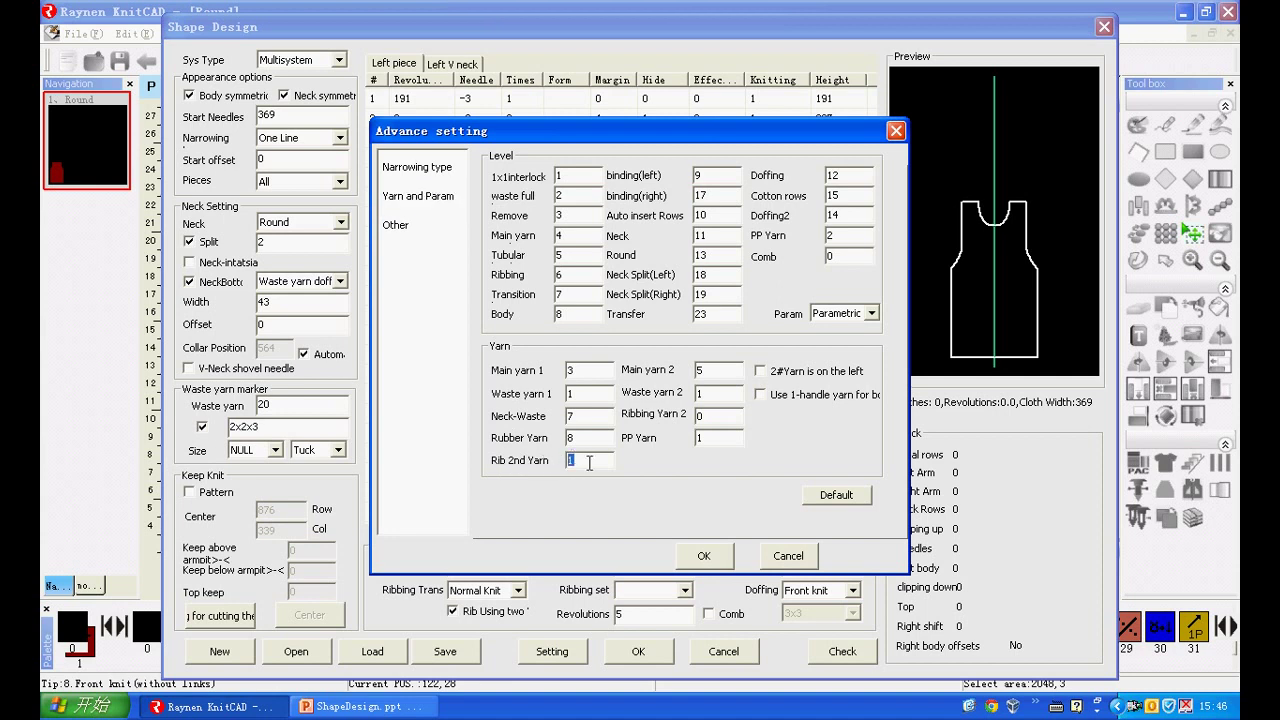
pyautogui.write('7')
pyautogui.click(699, 562)
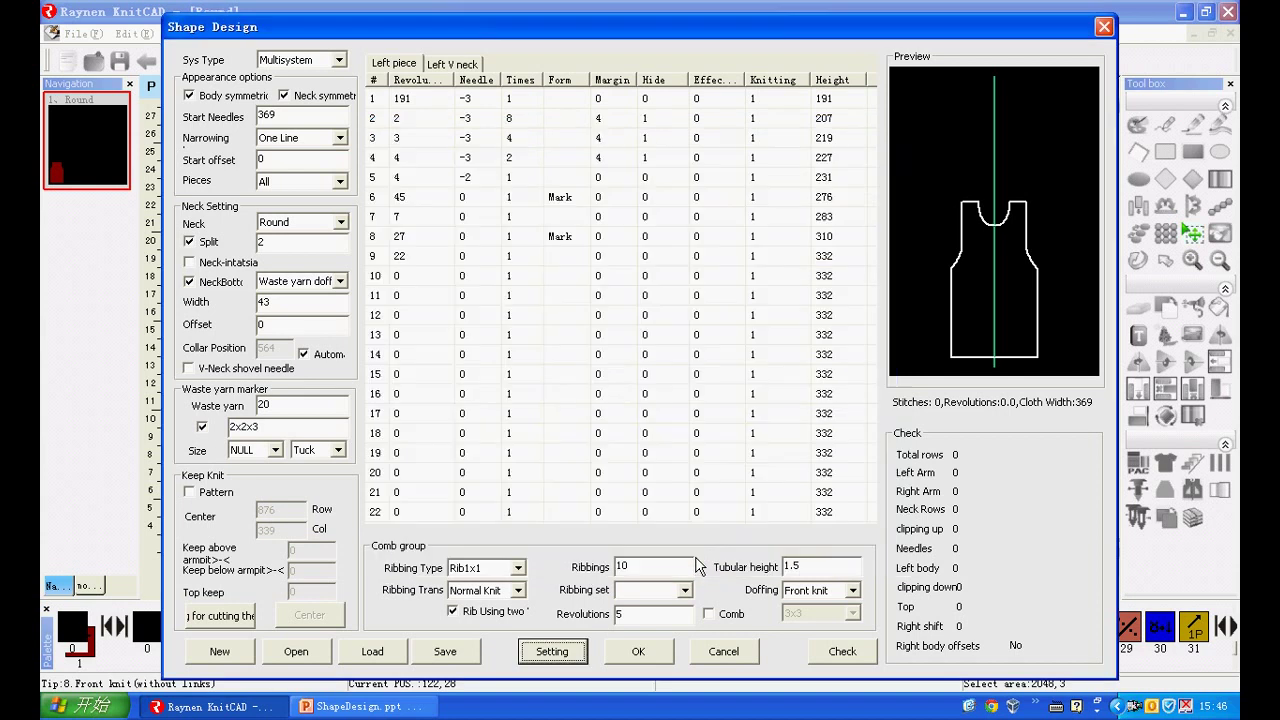
pyautogui.click(640, 653)
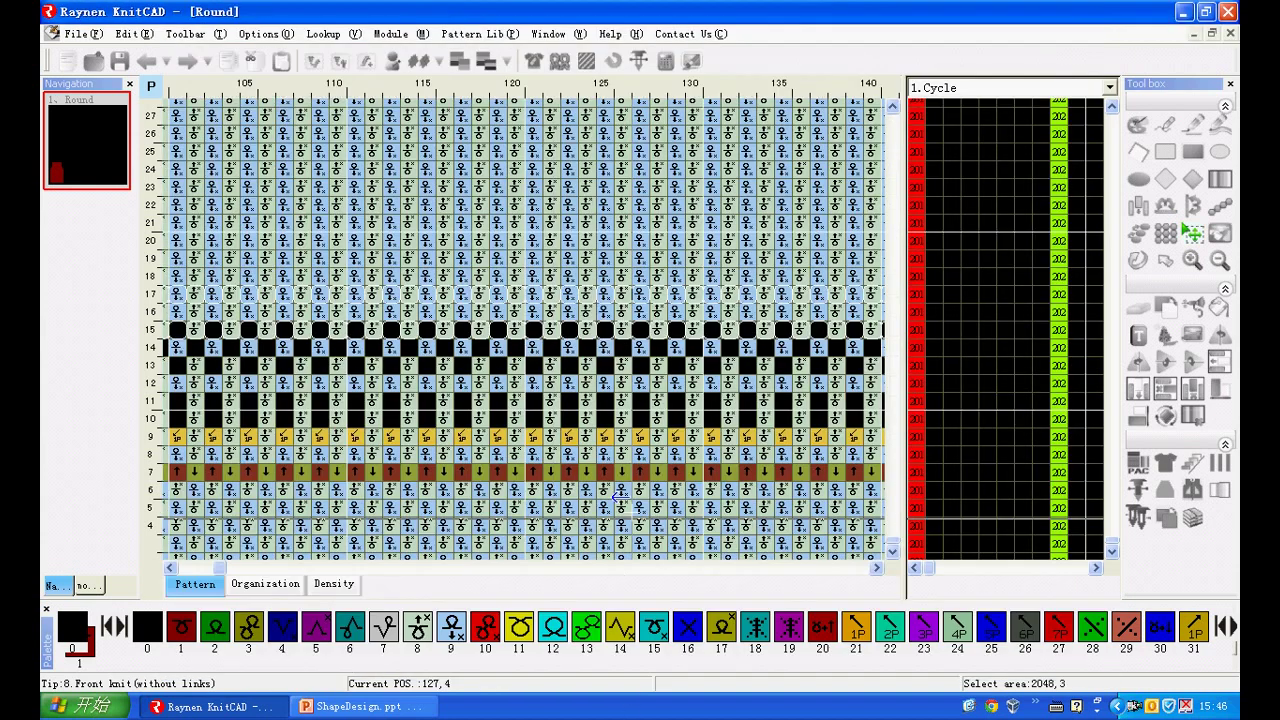
# Display the Yarn(1st) settings beside the pattern and examine the rows that use the second ribbing yarn
pyautogui.click(960, 90)
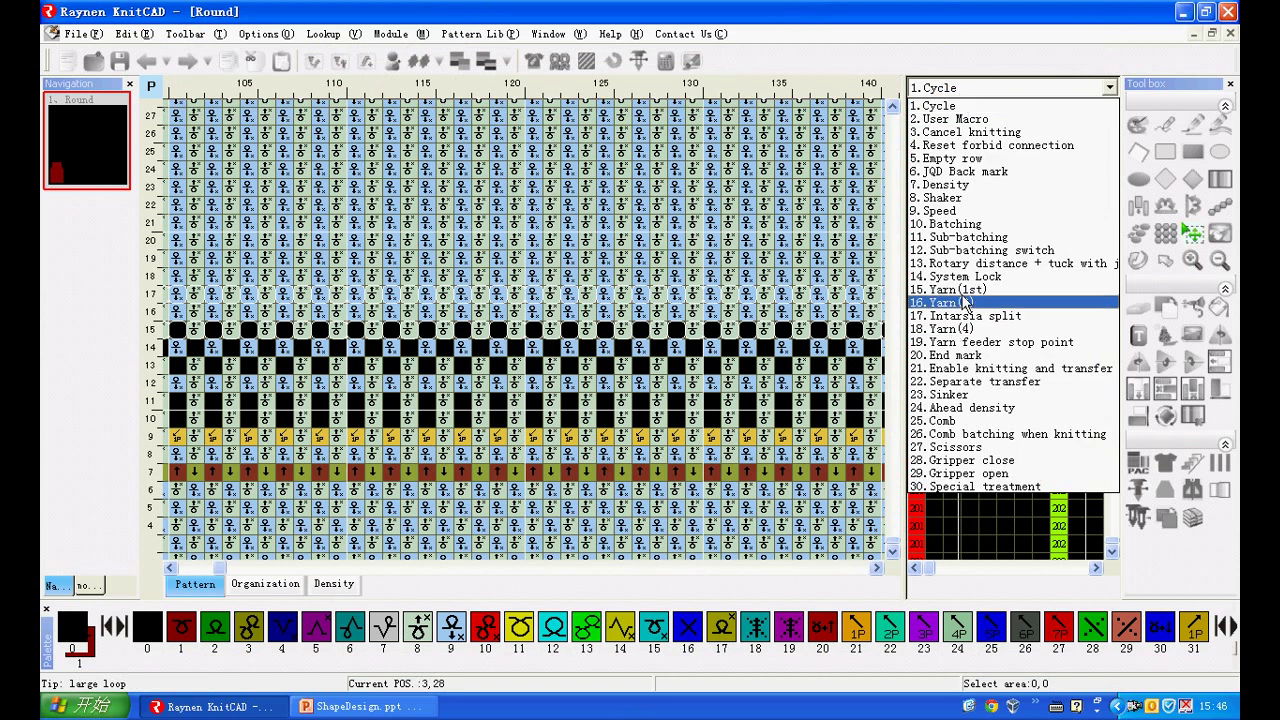
pyautogui.click(967, 296)
pyautogui.scroll(-3, 967, 296)
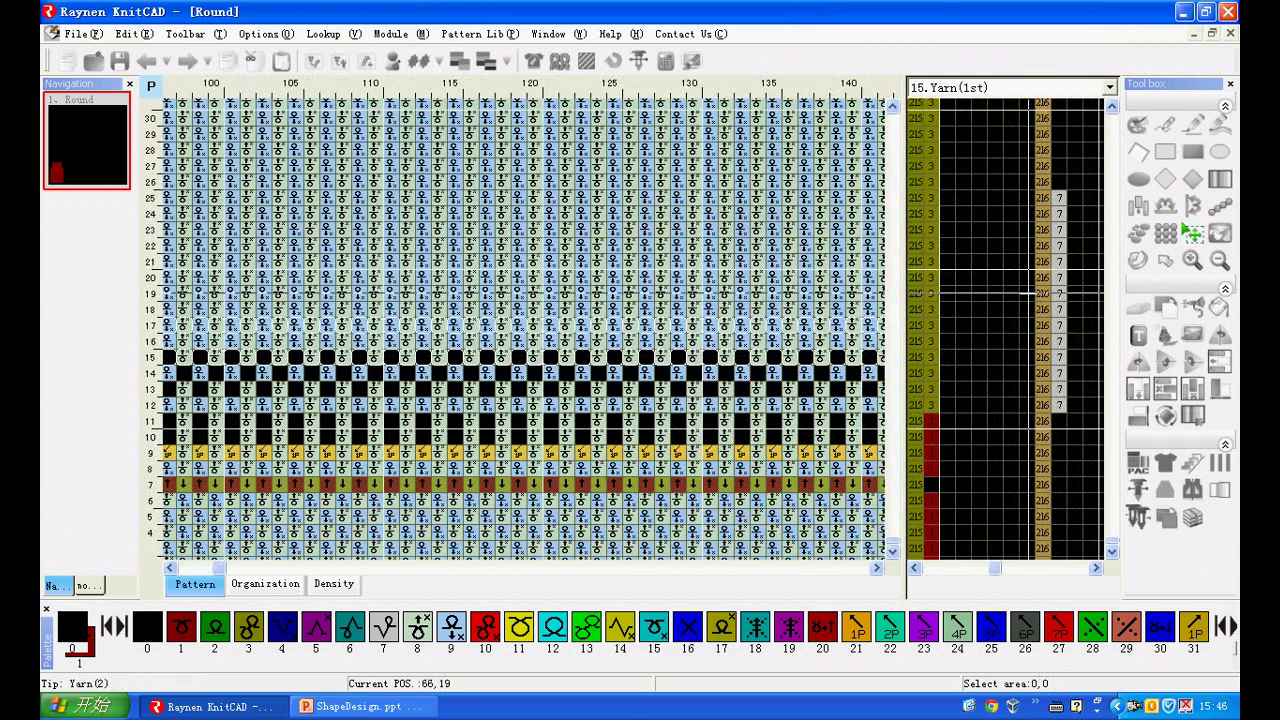
pyautogui.moveTo(1060, 188); pyautogui.dragTo(1060, 405)
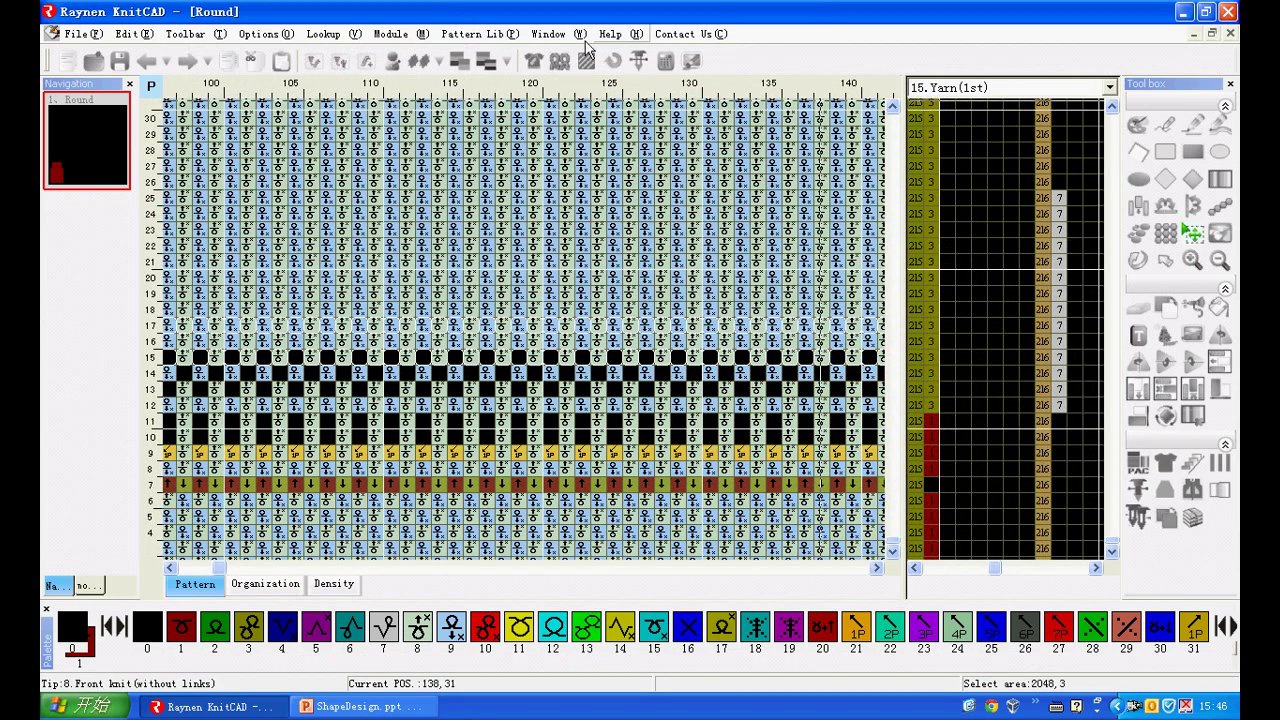
# Reopen Shape Design, enable the Comb option with type 2x2, regenerate the pattern and inspect its rows
pyautogui.click(532, 60)
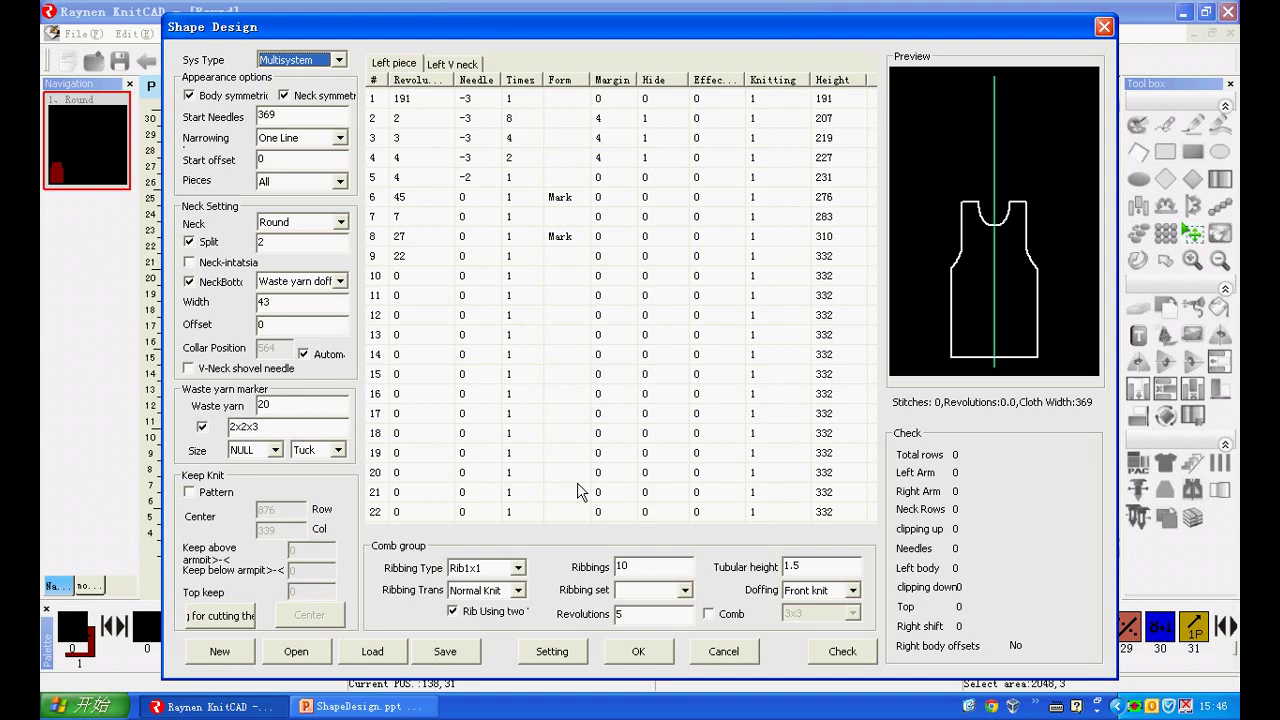
pyautogui.click(708, 613)
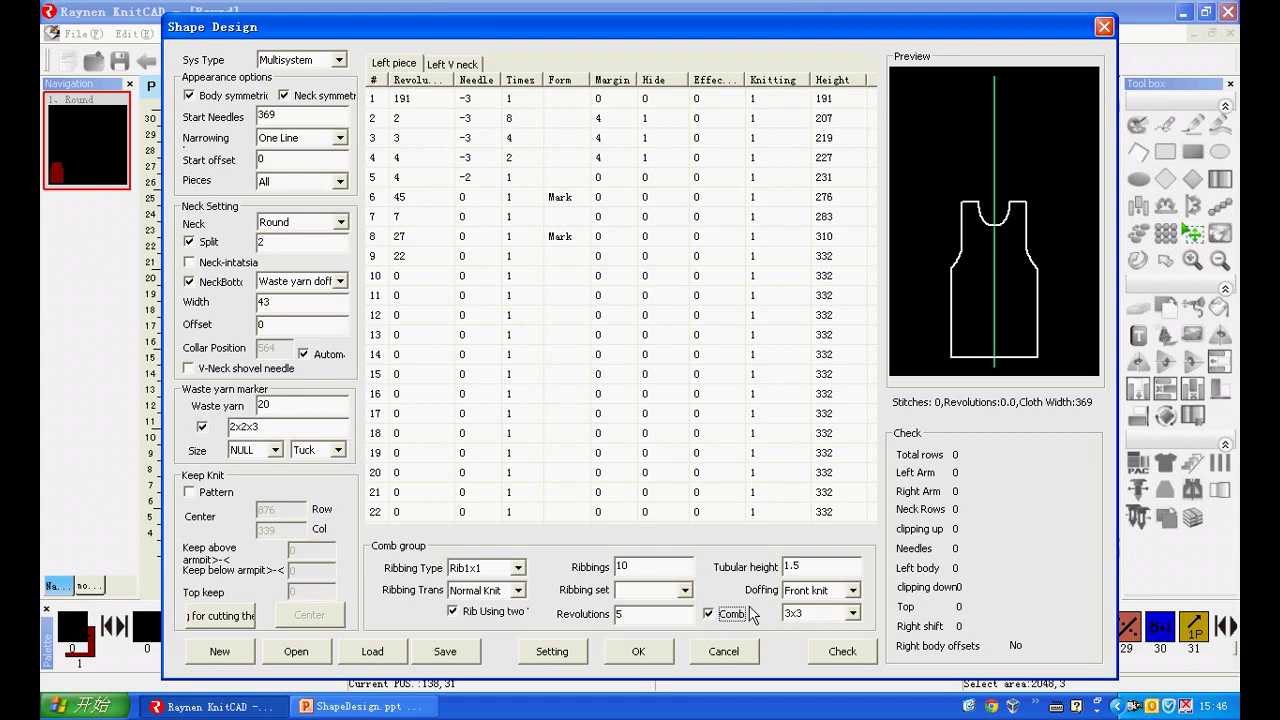
pyautogui.click(851, 614)
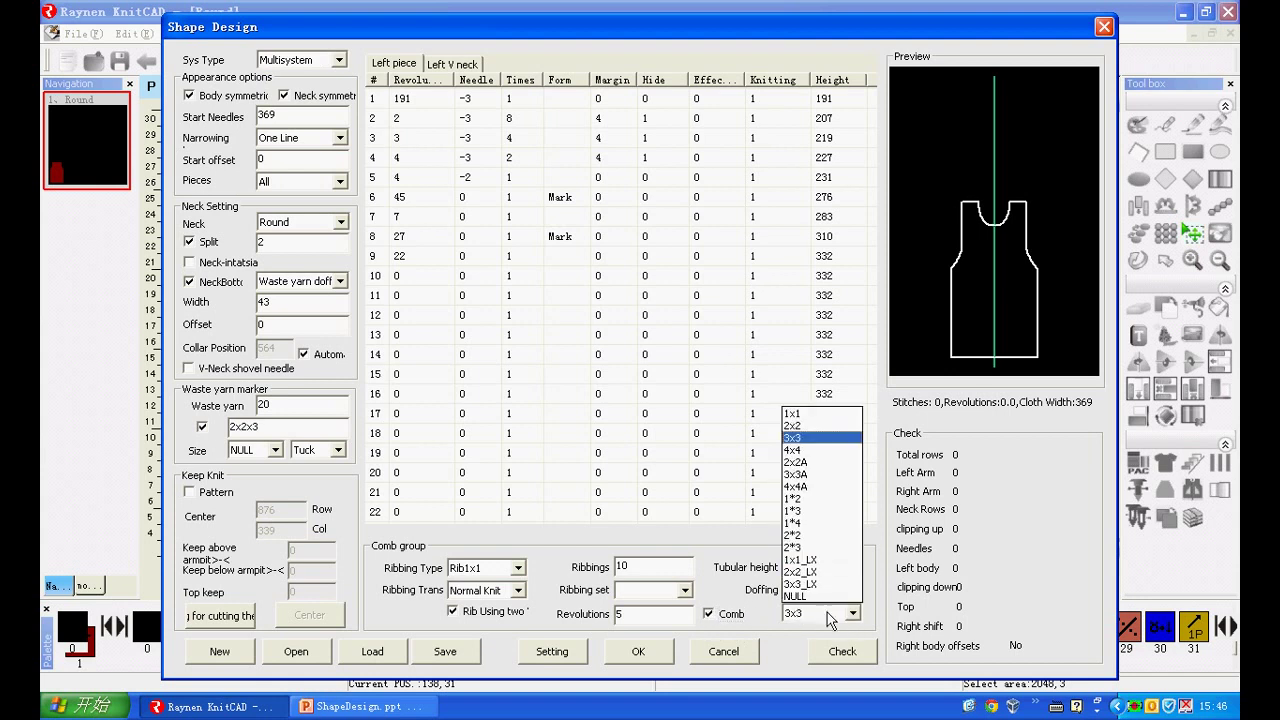
pyautogui.click(806, 426)
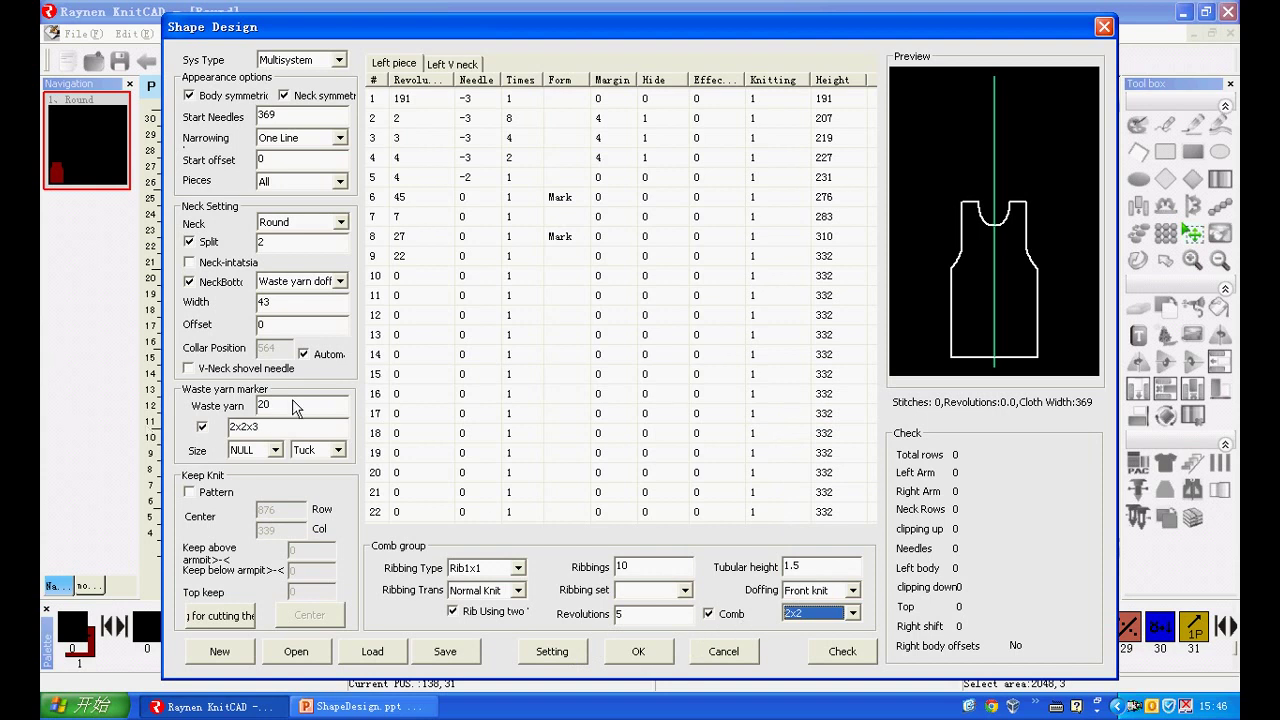
pyautogui.click(636, 651)
pyautogui.scroll(-5, 617, 425)
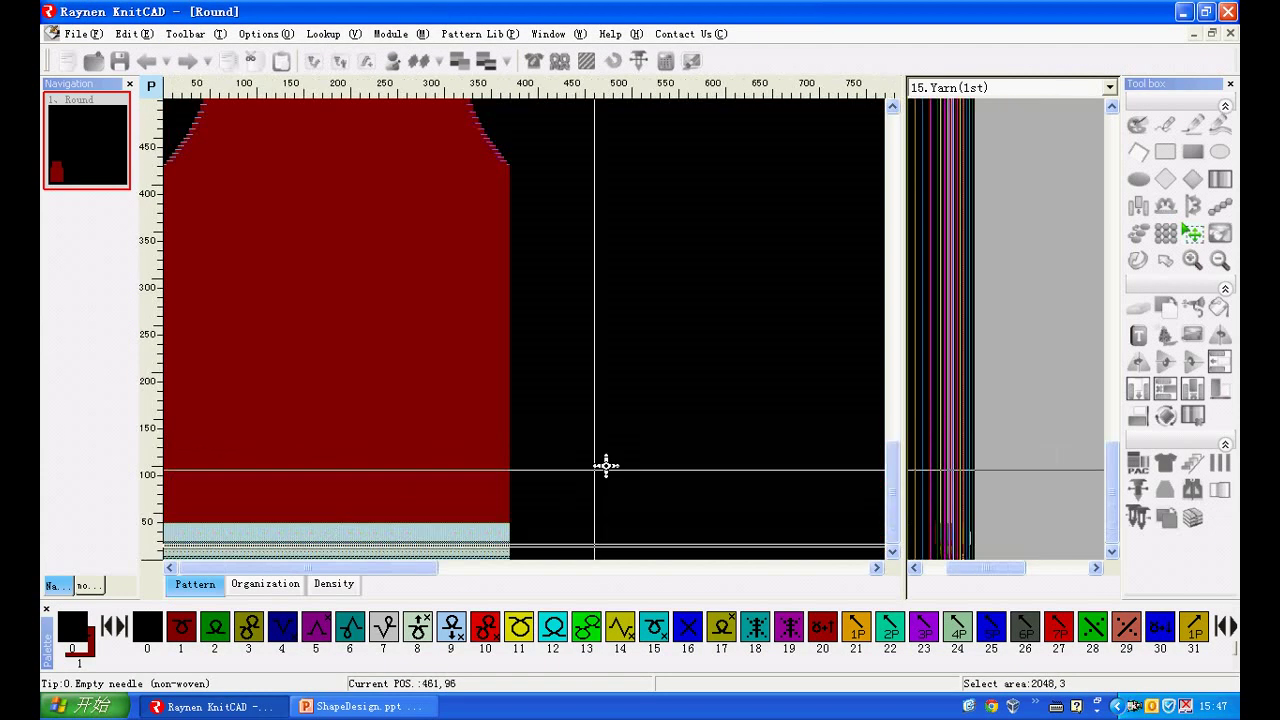
pyautogui.moveTo(890, 480); pyautogui.dragTo(882, 388)
pyautogui.scroll(5, 229, 323)
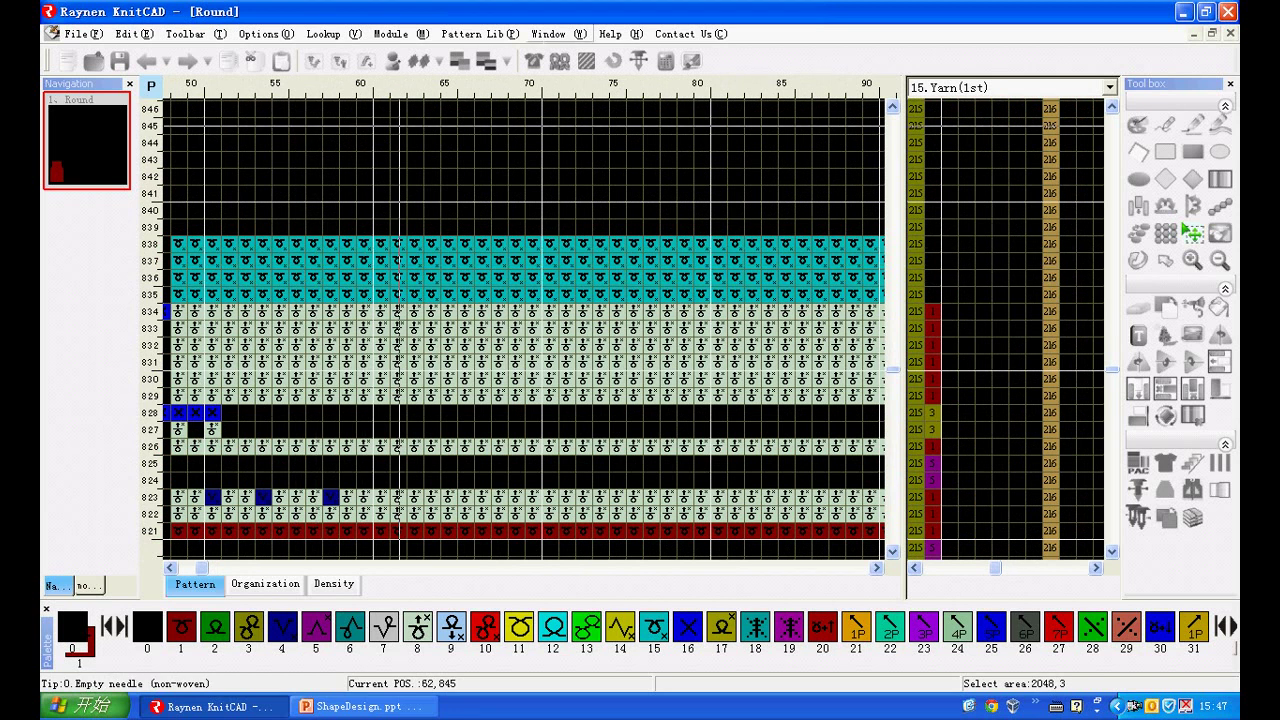
# Reopen Shape Design, start a new blank shape and check the emptied Left piece and Left V neck tables
pyautogui.click(533, 61)
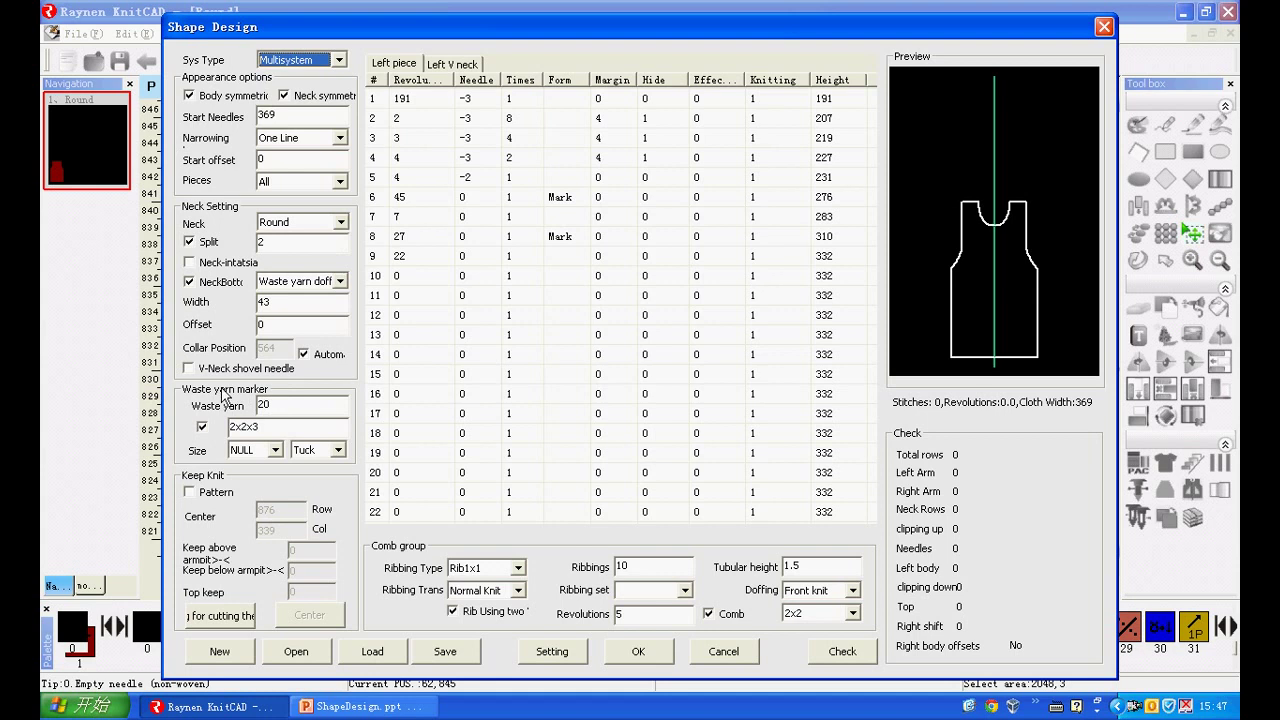
pyautogui.click(220, 651)
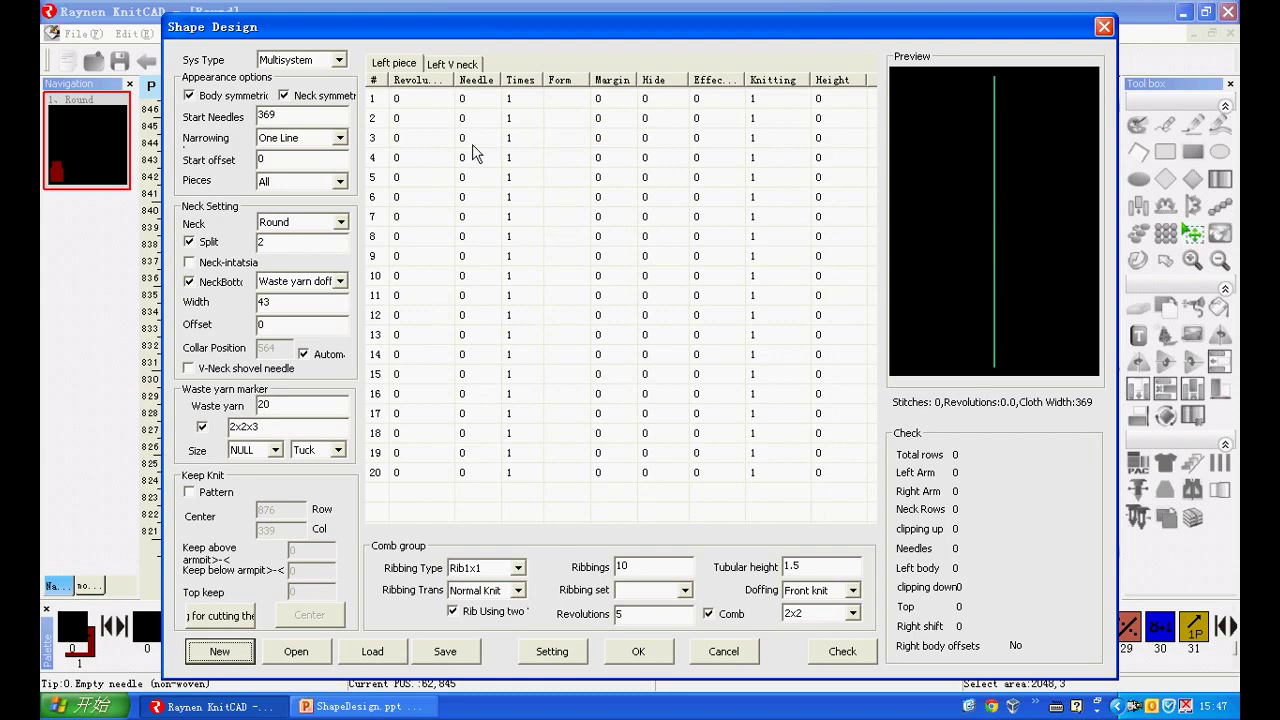
pyautogui.click(455, 63)
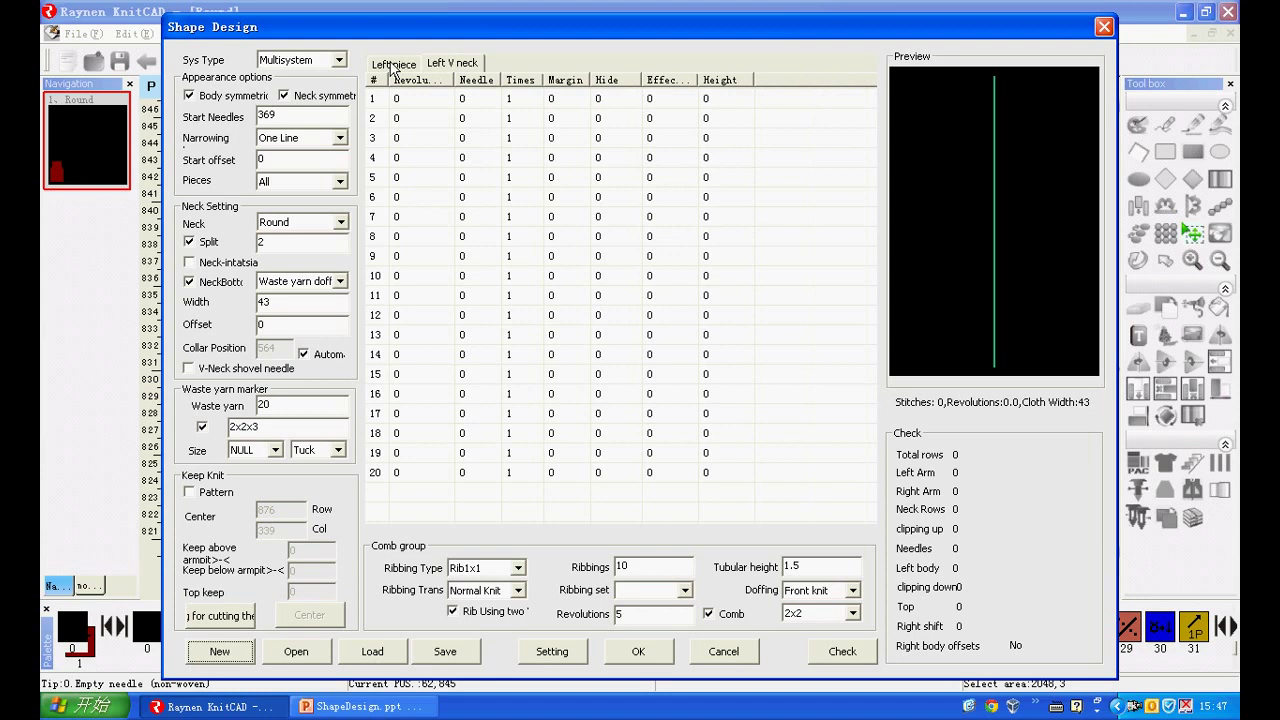
pyautogui.click(393, 65)
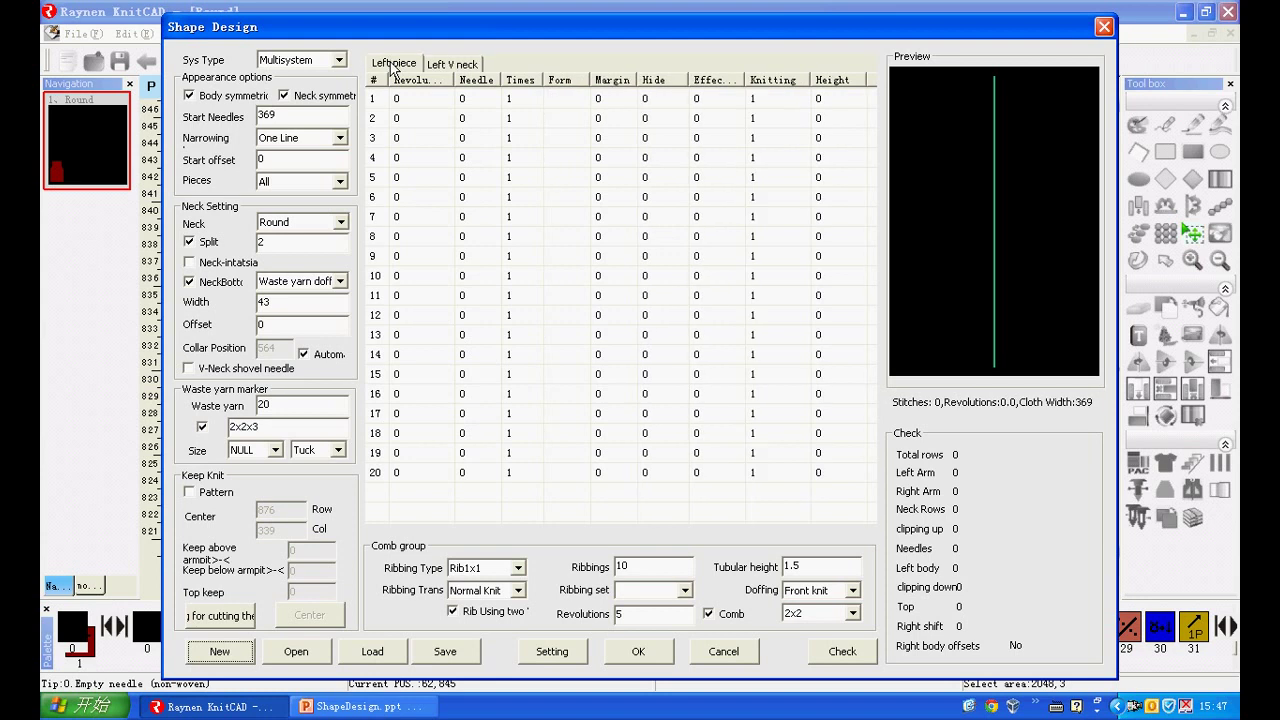
# Open the saved shape file Round.gye from the ShapeDesign folder
pyautogui.click(306, 653)
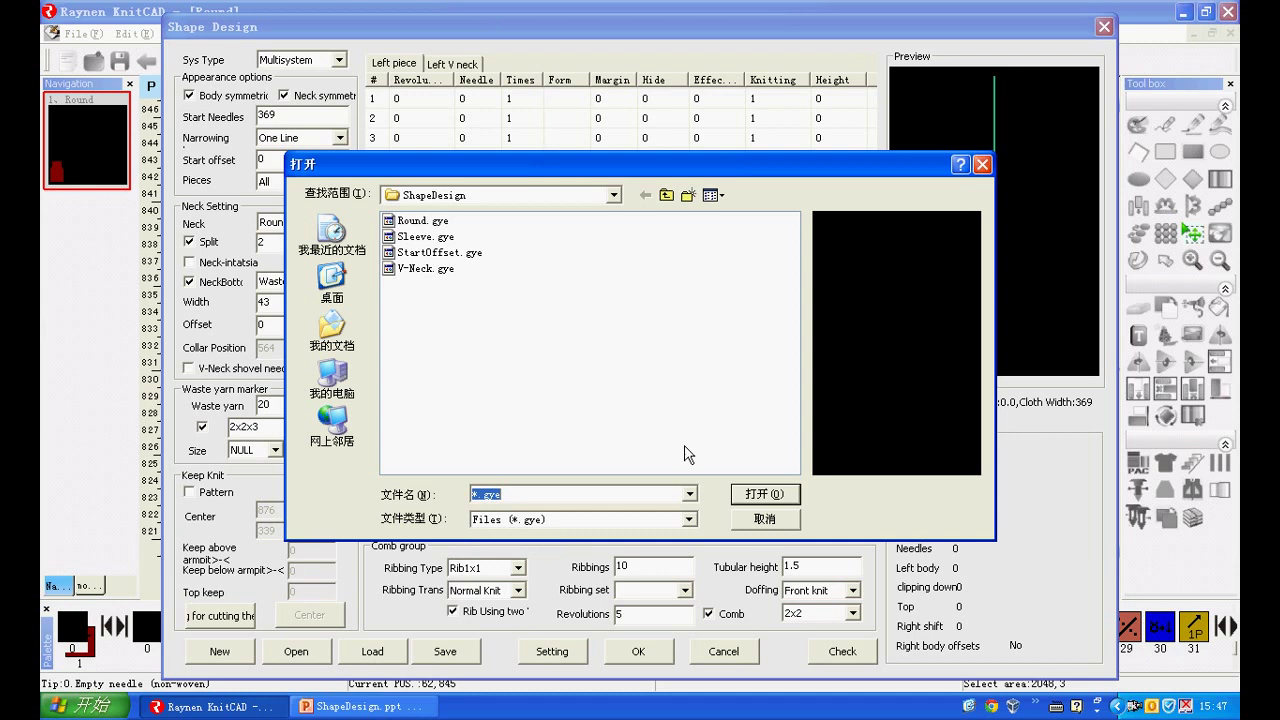
pyautogui.click(421, 224)
pyautogui.click(766, 498)
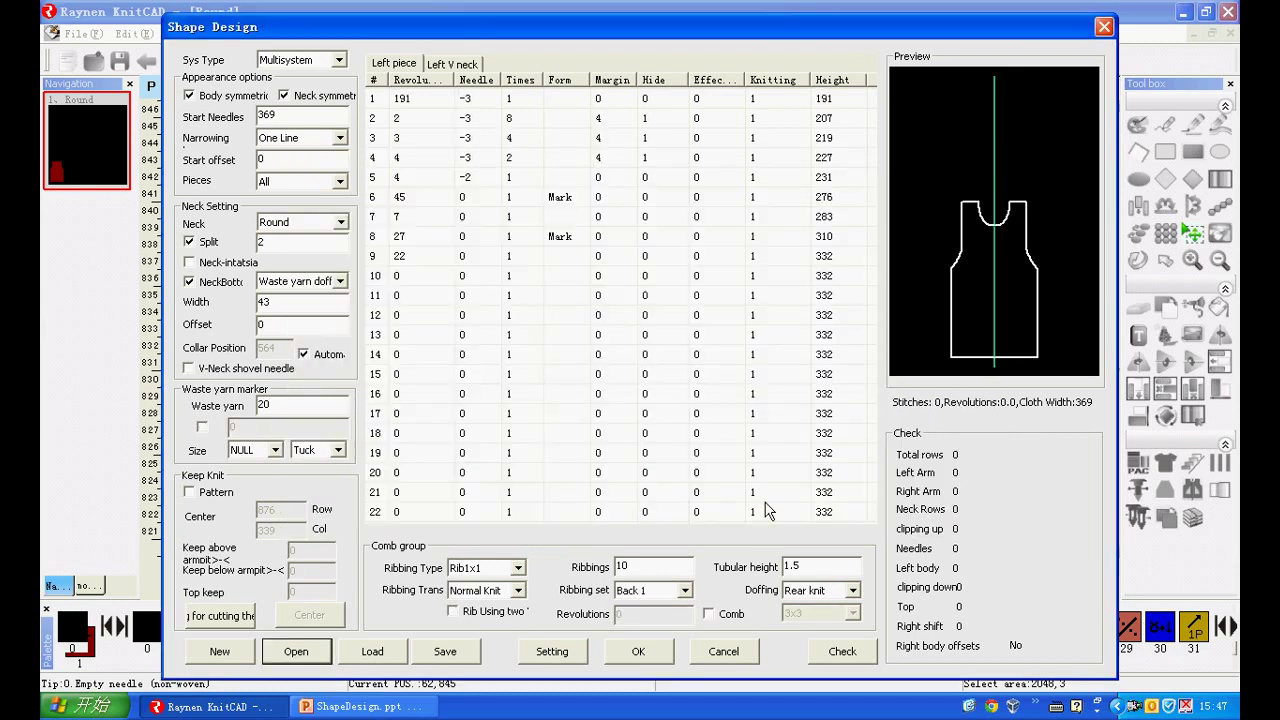
# View the file formats available for loading, and save the current shape as Round111 in the ShapeDesign folder
pyautogui.click(372, 652)
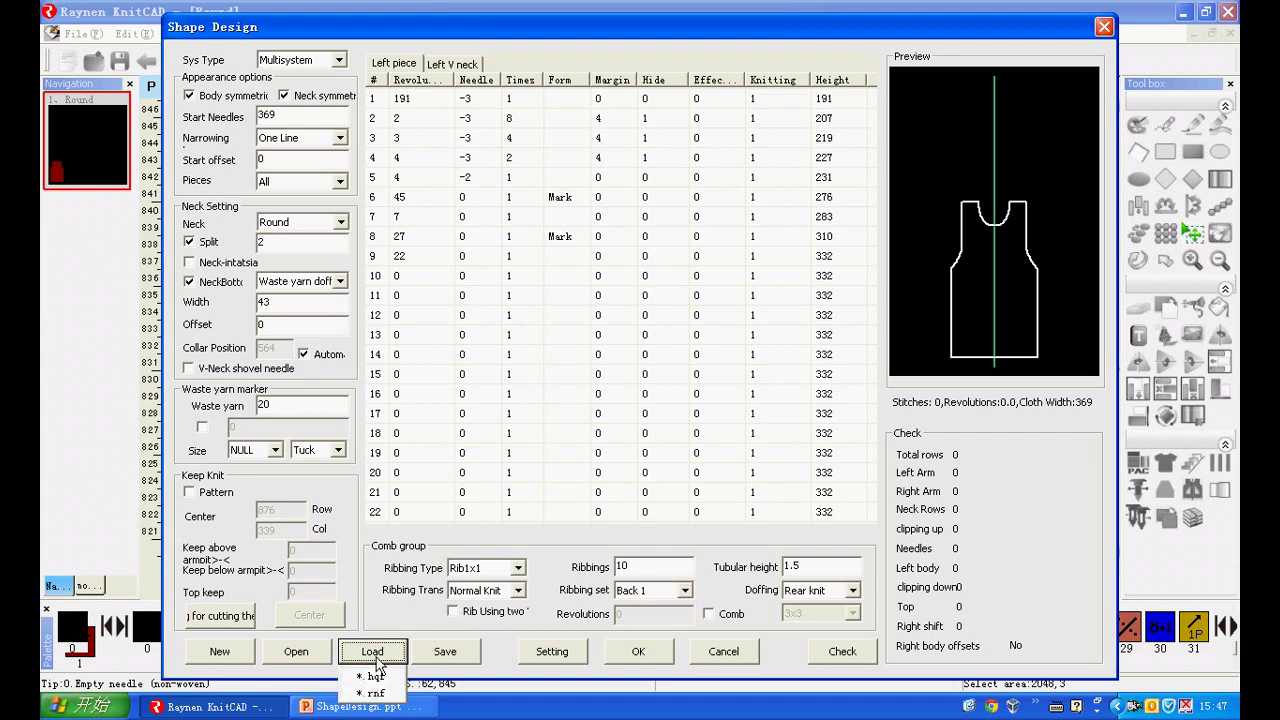
pyautogui.click(462, 655)
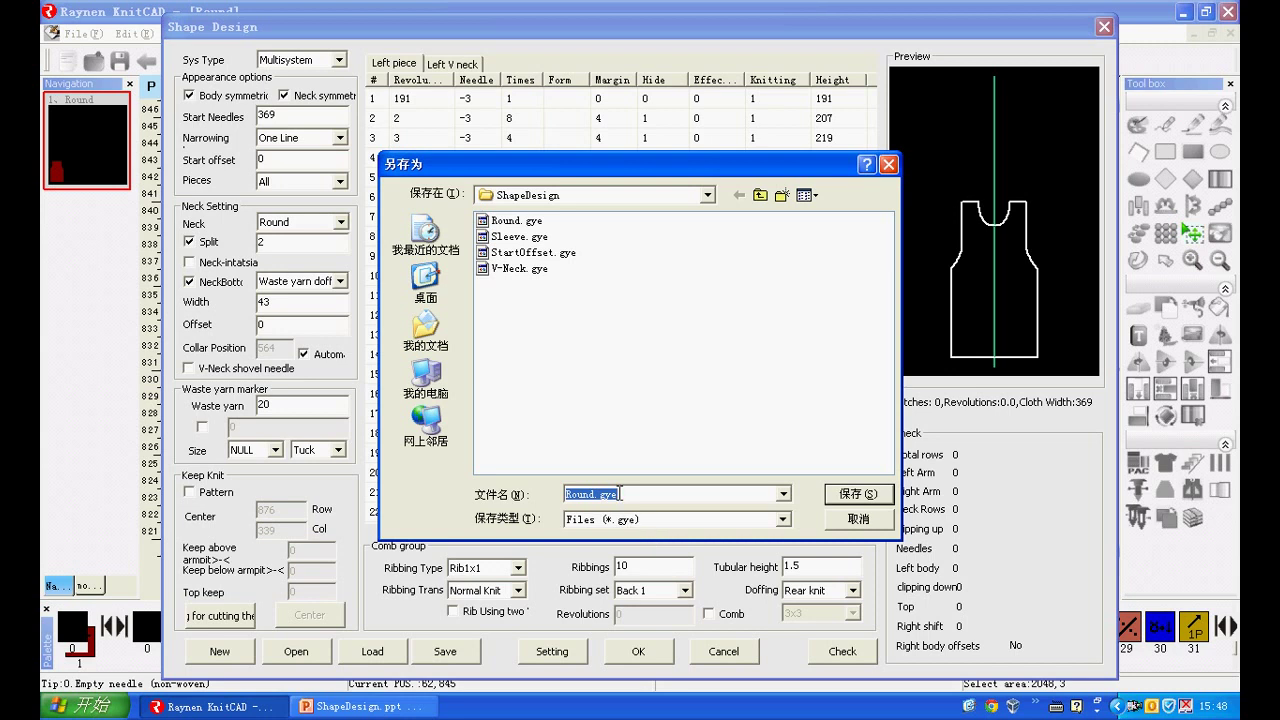
pyautogui.moveTo(620, 493); pyautogui.dragTo(594, 493)
pyautogui.write('111')
pyautogui.click(855, 496)
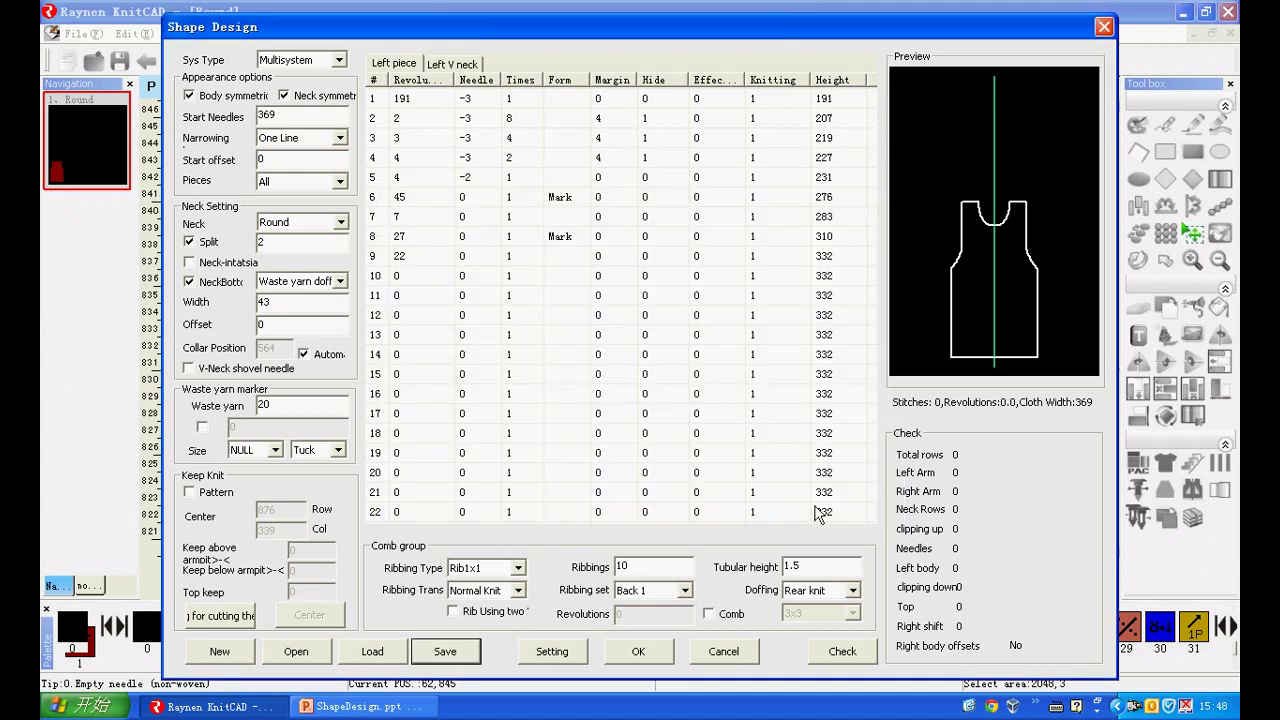
# Review the Narrowing type, Yarn and Param, and Other pages of the advanced settings and accept them
pyautogui.click(563, 650)
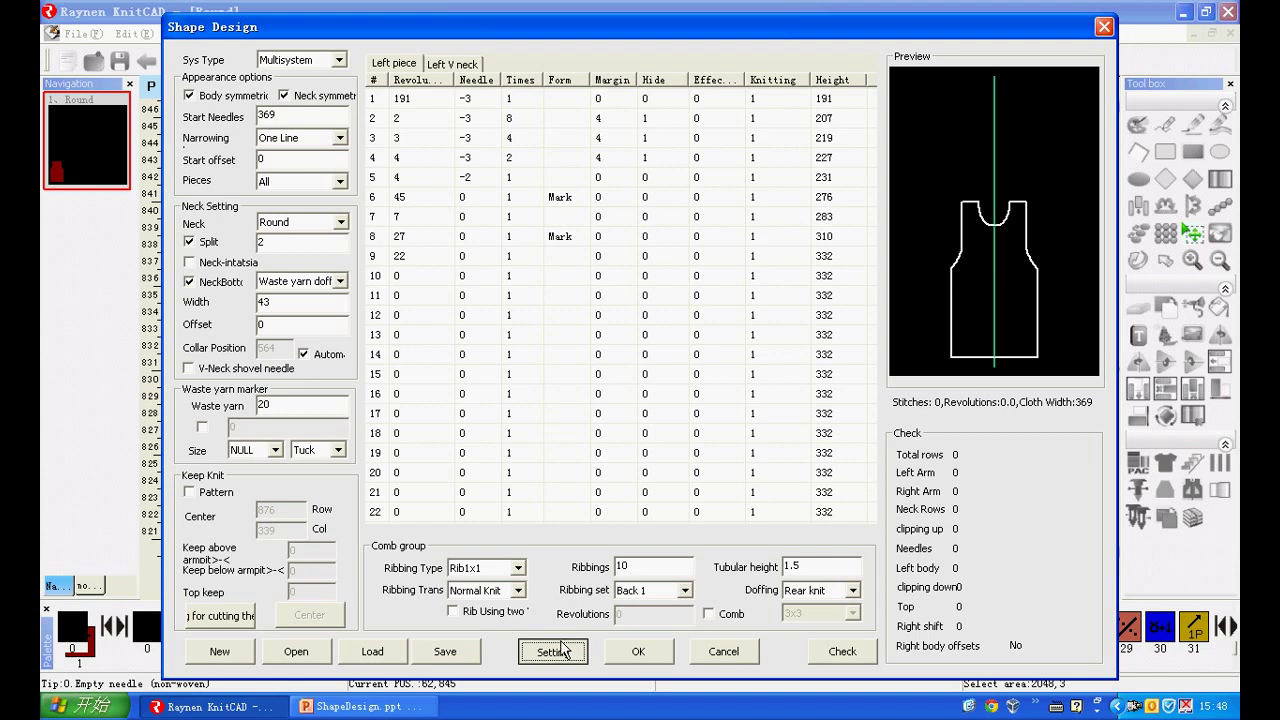
pyautogui.click(418, 170)
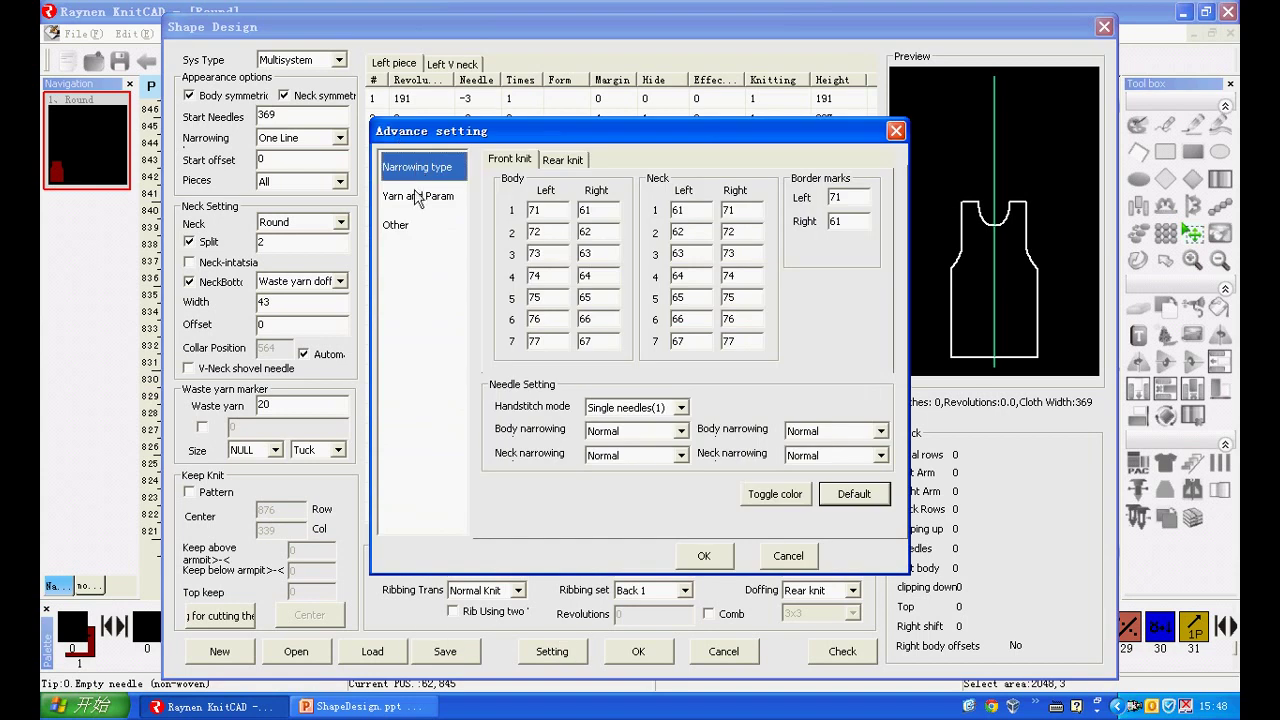
pyautogui.click(422, 200)
pyautogui.click(413, 226)
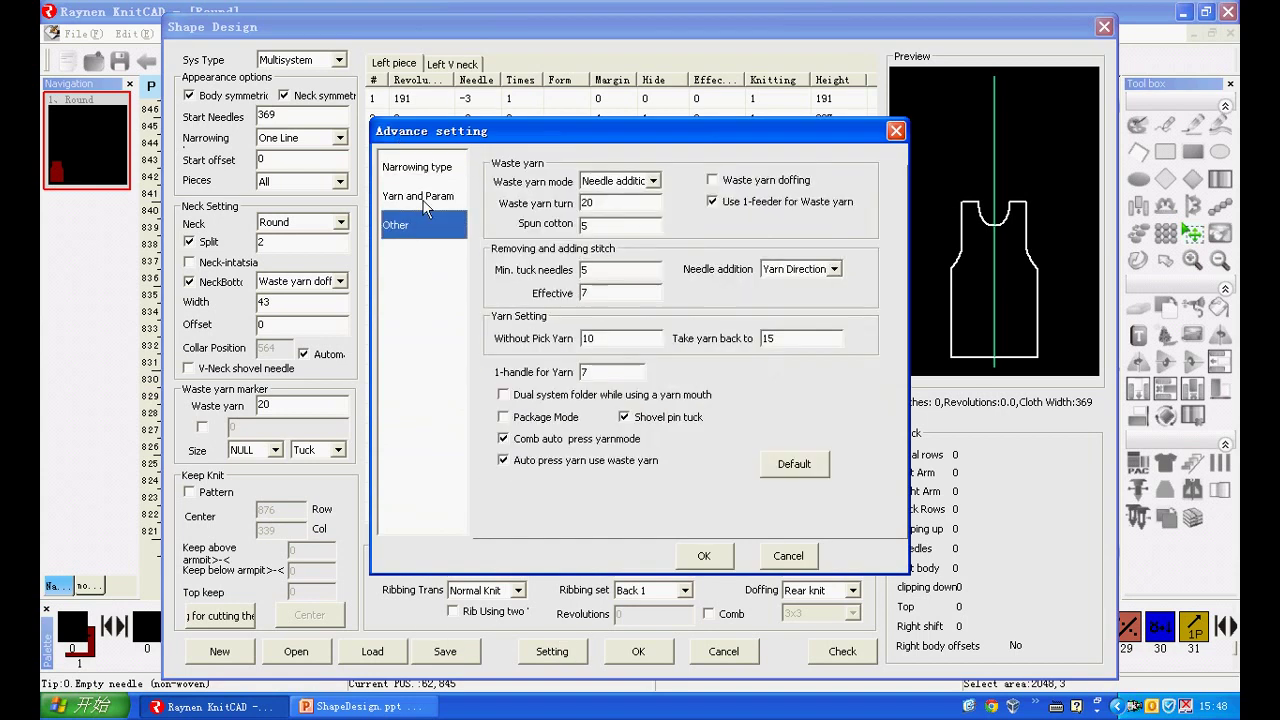
pyautogui.click(429, 190)
pyautogui.click(428, 172)
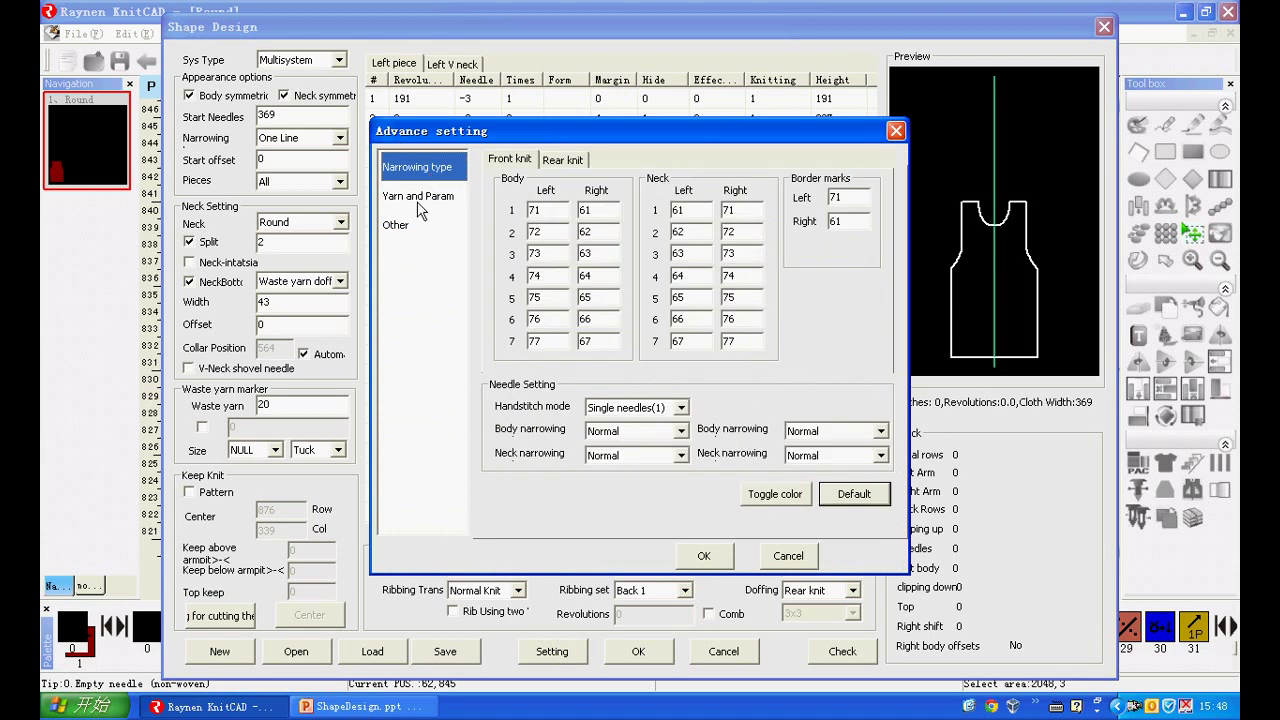
pyautogui.click(718, 558)
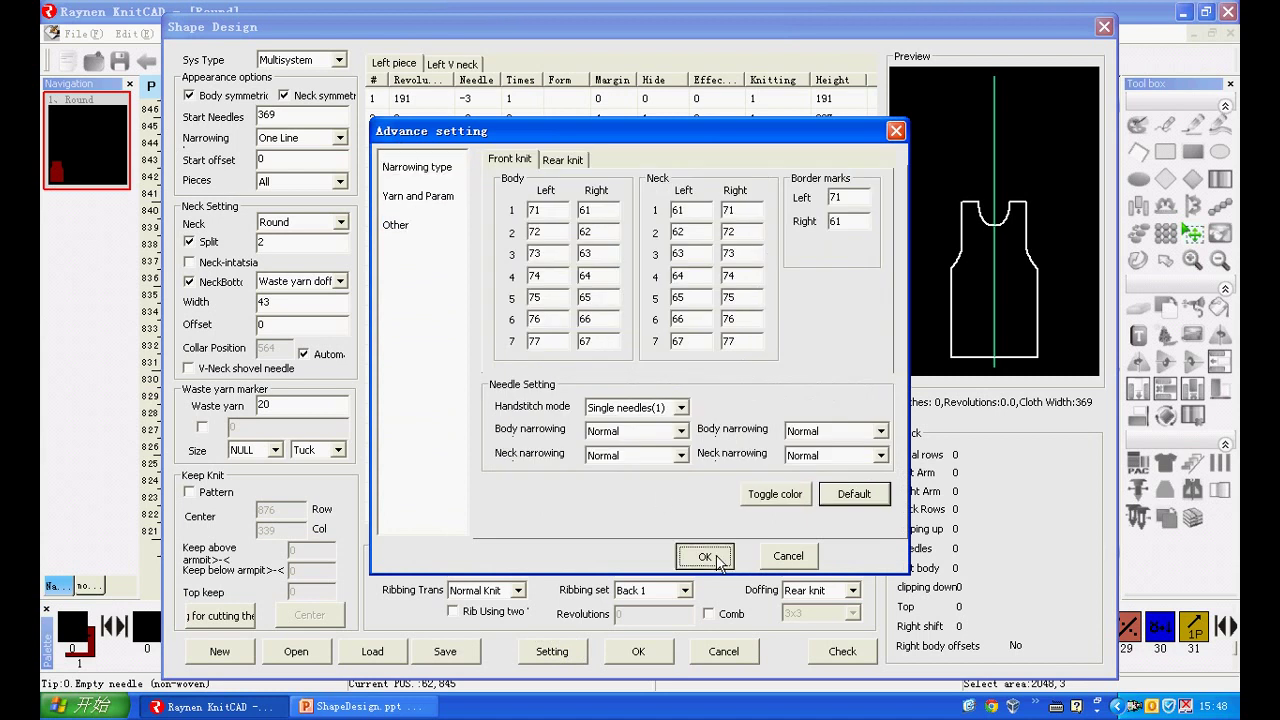
# Run the check on the shape data and generate the pattern from the Round111 shape
pyautogui.click(853, 658)
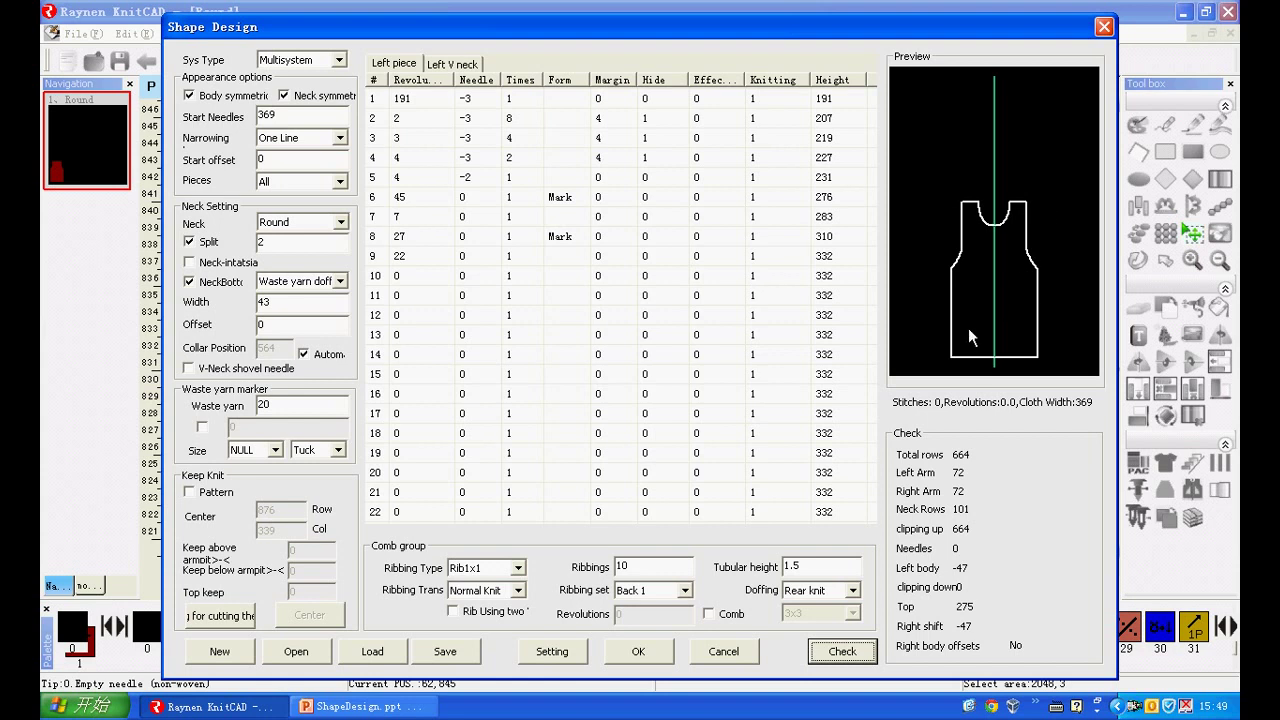
pyautogui.click(665, 652)
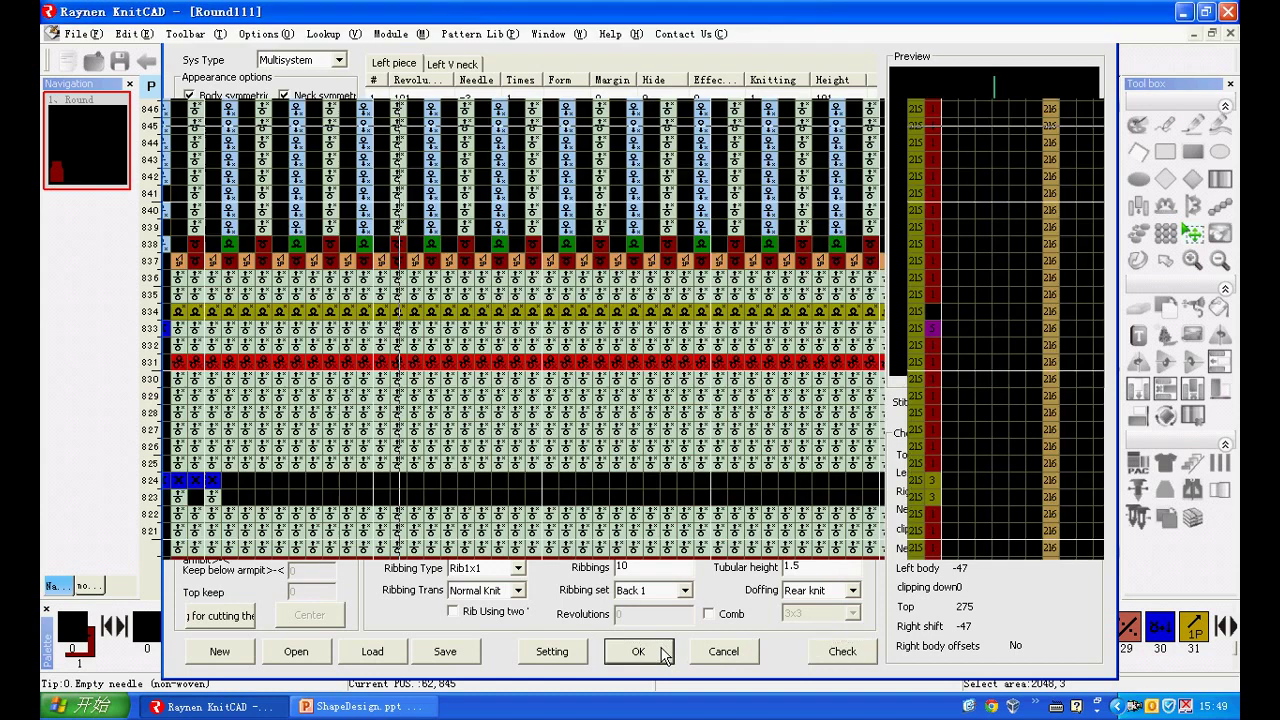